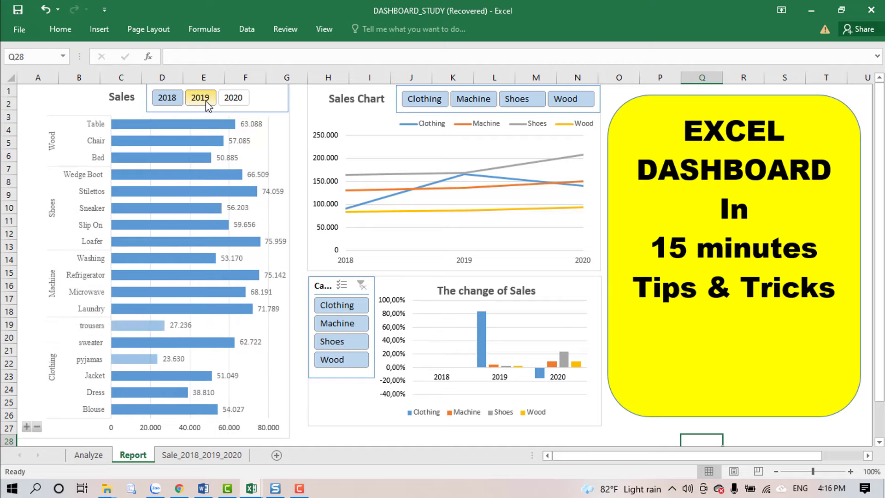
# - Include 2020 in the Sales chart's year slicer, and filter the Sales Chart by Clothing, Machine, Shoes and Wood in turn
pyautogui.keyDown('ctrl'); pyautogui.click(234, 98); pyautogui.keyUp('ctrl')
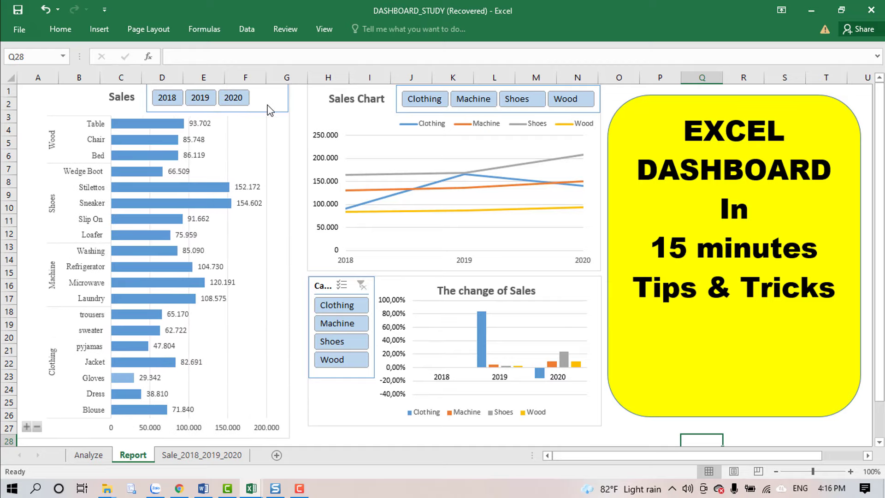
pyautogui.click(416, 110)
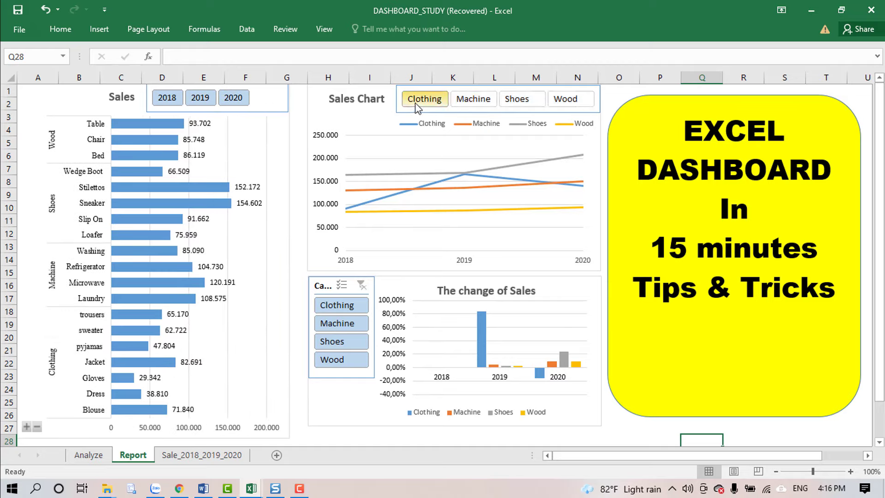
pyautogui.click(474, 101)
pyautogui.click(521, 102)
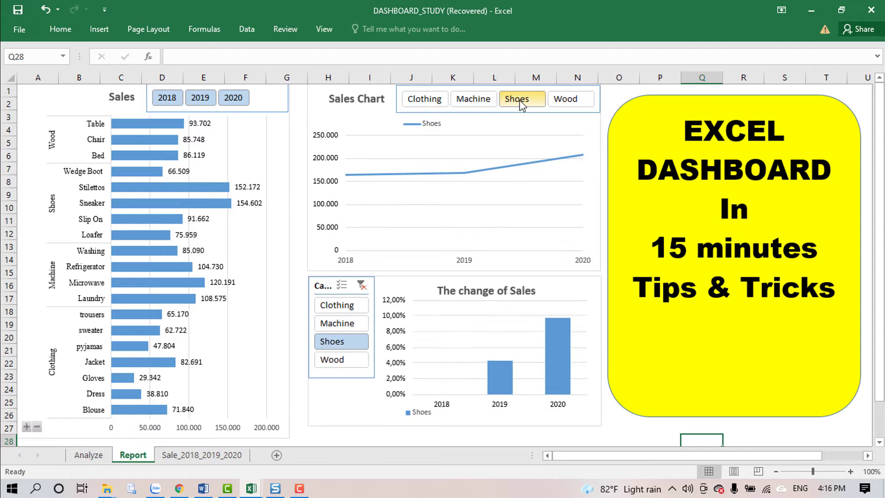
pyautogui.click(571, 101)
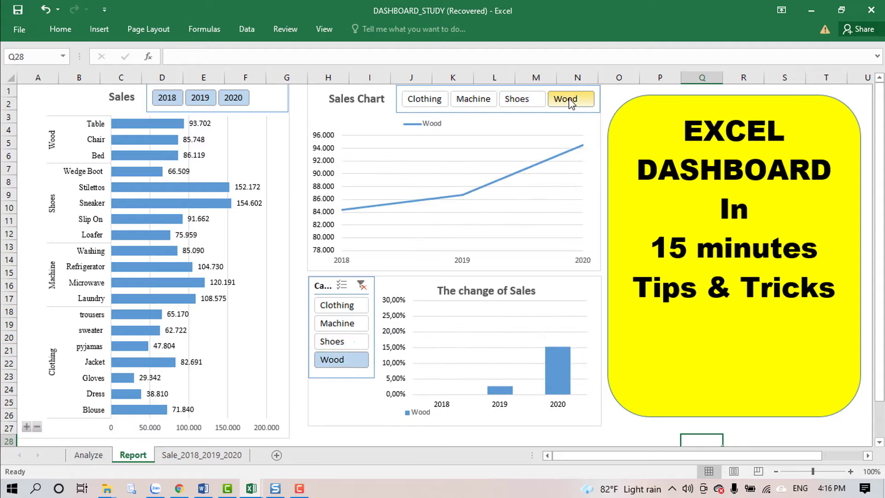
# - Select Clothing, Machine, Shoes and Wood together in the Sales Chart's category slicer
pyautogui.click(425, 106)
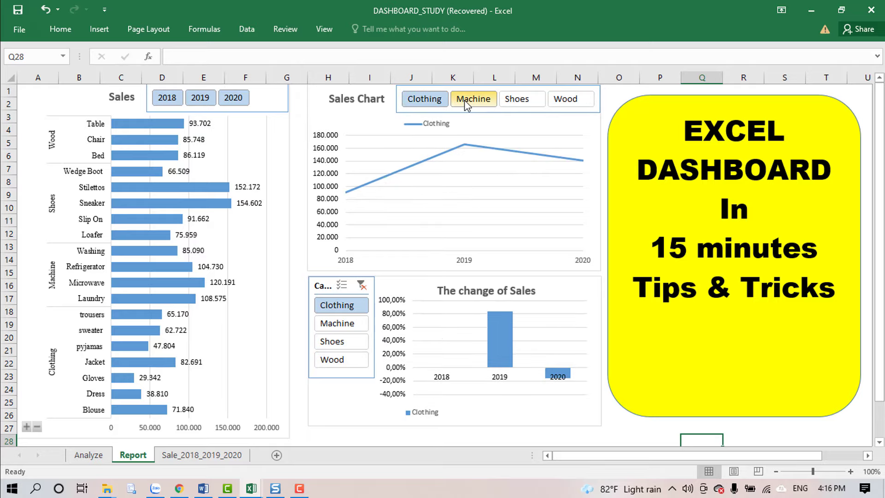
pyautogui.keyDown('ctrl'); pyautogui.click(495, 102); pyautogui.keyUp('ctrl')
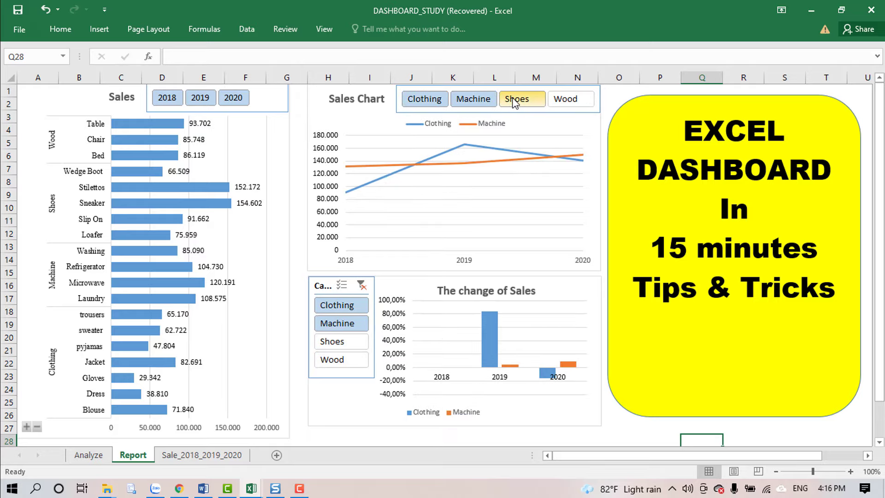
pyautogui.keyDown('ctrl'); pyautogui.click(515, 102); pyautogui.keyUp('ctrl')
pyautogui.keyDown('ctrl'); pyautogui.click(572, 105); pyautogui.keyUp('ctrl')
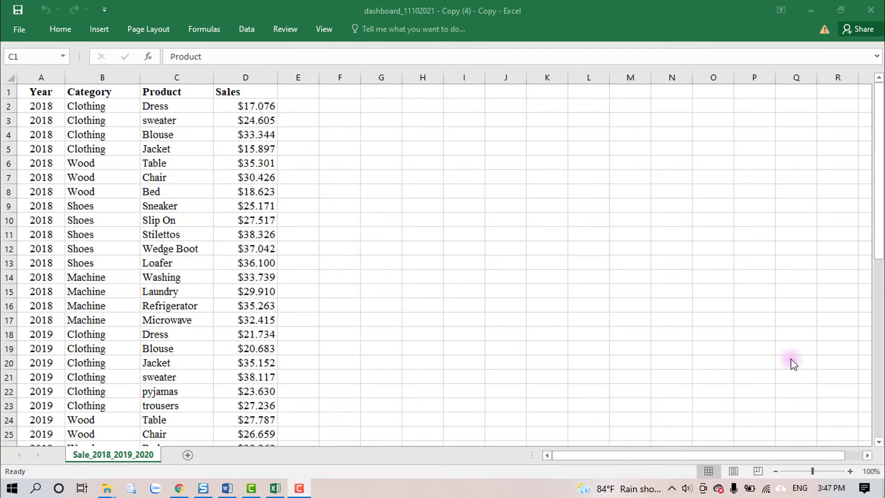
# - Convert the sales data in range A1:D50 into a table with headers
pyautogui.click(253, 92)
pyautogui.click(253, 92)
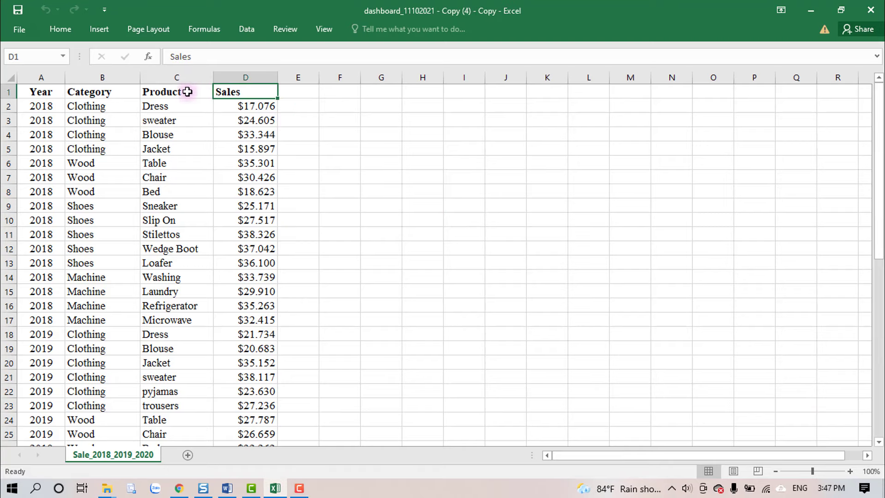
pyautogui.click(114, 91)
pyautogui.click(172, 92)
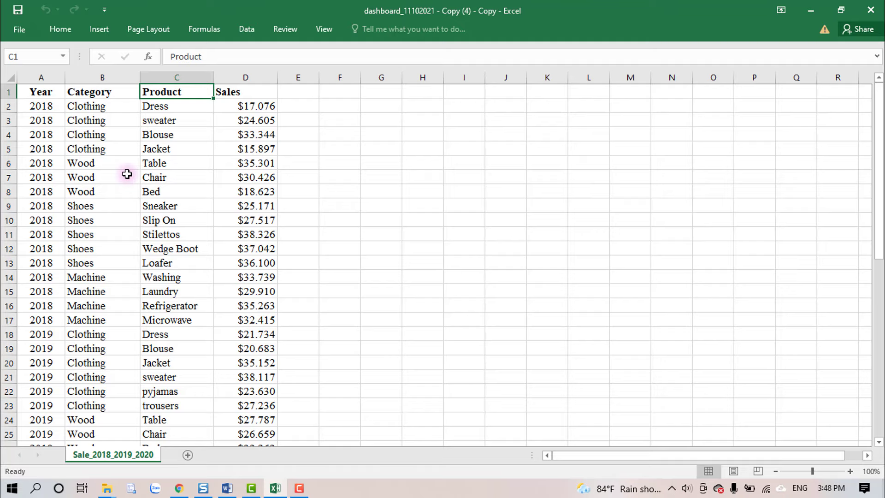
pyautogui.hotkey('ctrl', 't')
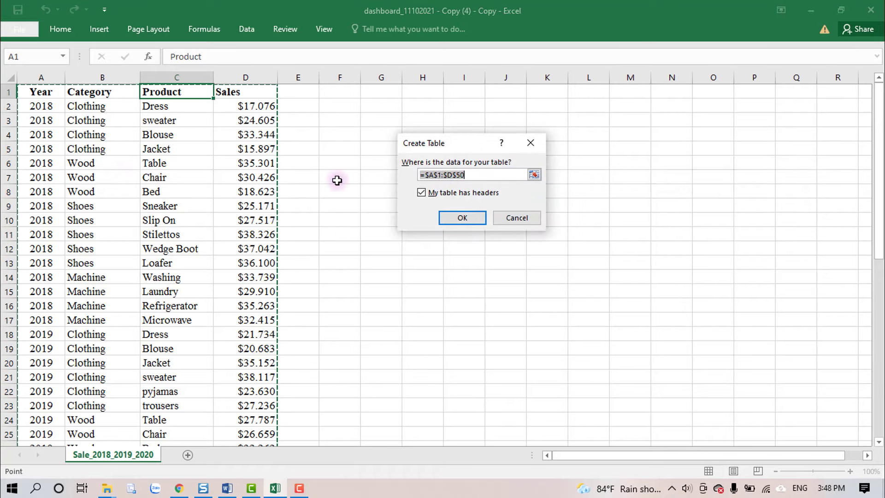
pyautogui.click(46, 95)
pyautogui.moveTo(153, 95); pyautogui.dragTo(237, 93)
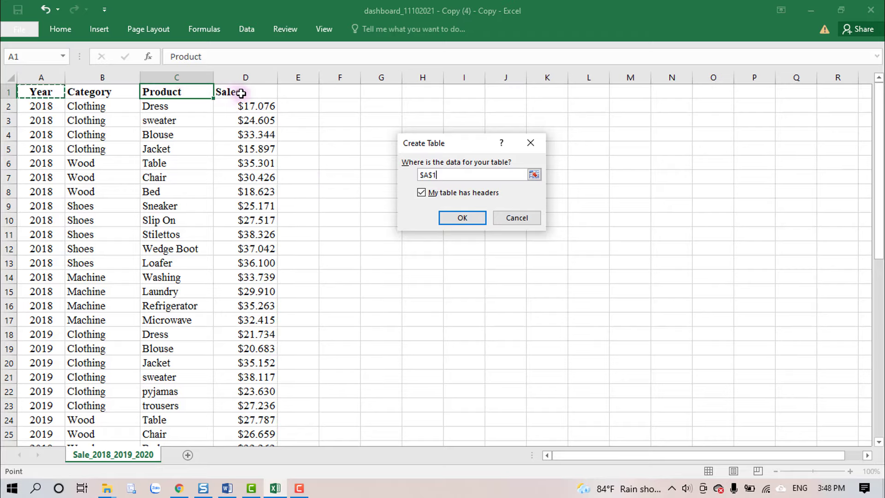
pyautogui.scroll(-9, 258, 276)
pyautogui.keyDown('shift'); pyautogui.click(261, 392); pyautogui.keyUp('shift')
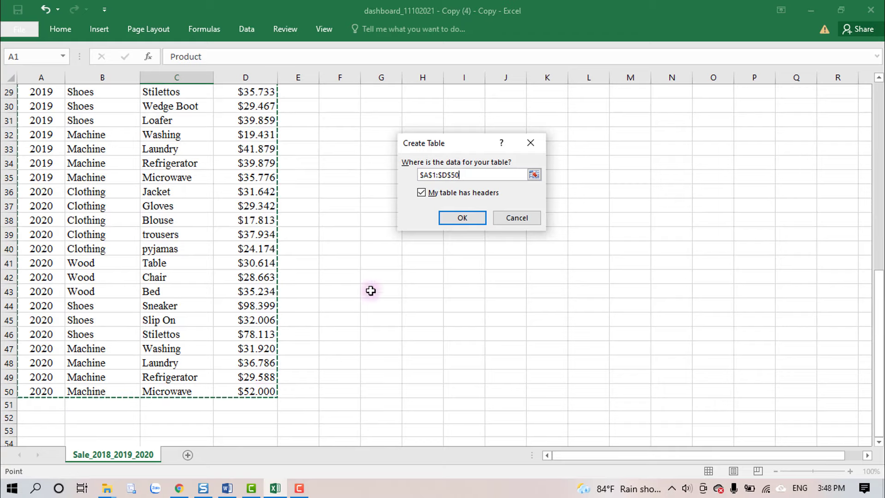
pyautogui.click(462, 217)
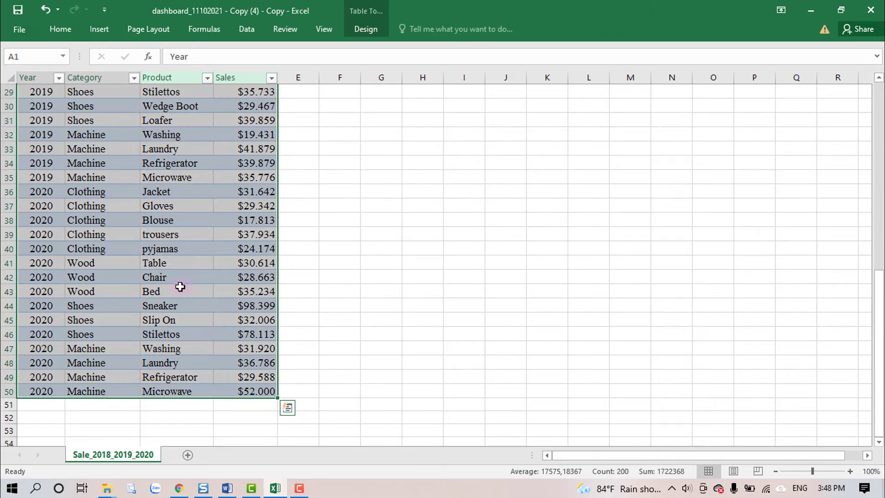
# - Look over the new table's rows and check its table name in the design properties
pyautogui.scroll(9, 180, 281)
pyautogui.click(153, 233)
pyautogui.click(240, 202)
pyautogui.click(245, 191)
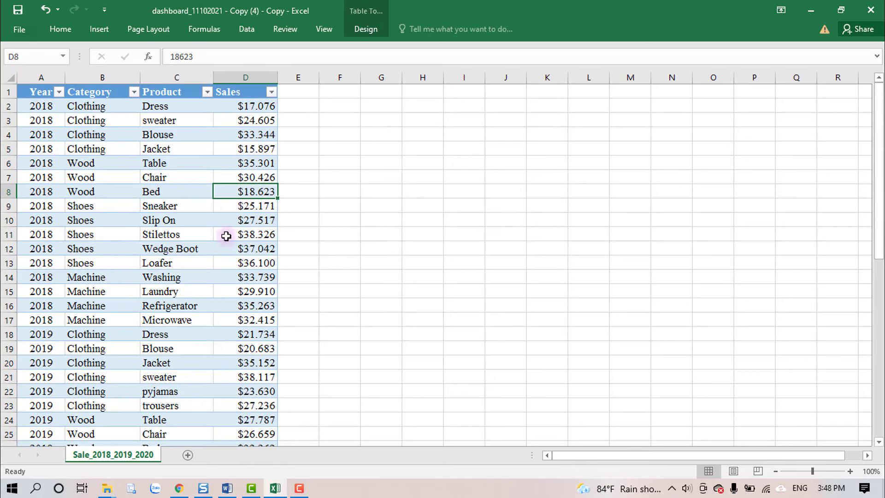
pyautogui.click(222, 245)
pyautogui.click(175, 253)
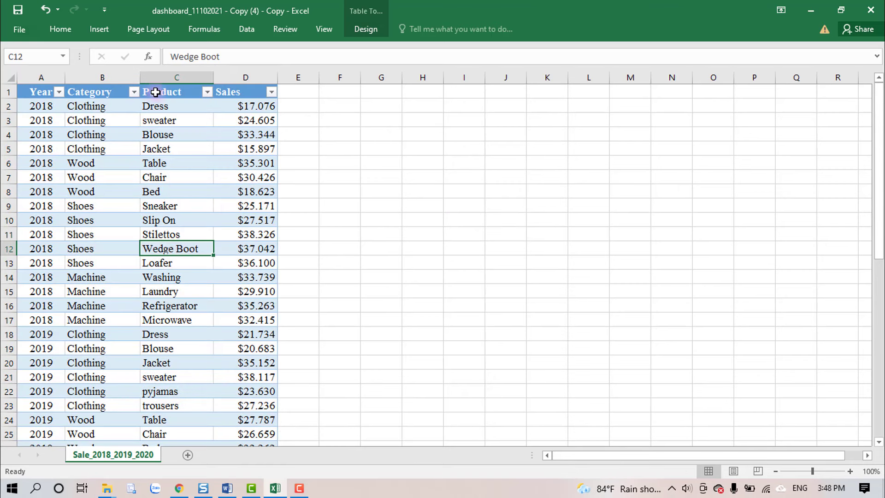
pyautogui.click(364, 29)
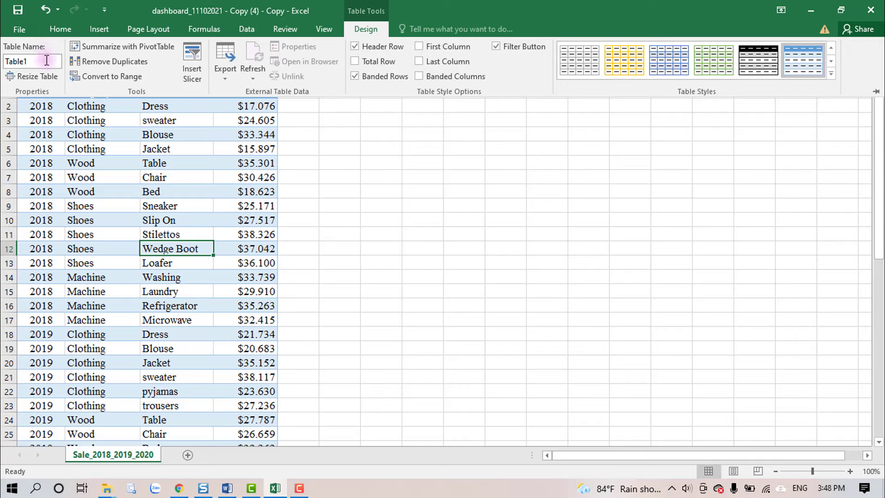
pyautogui.click(381, 244)
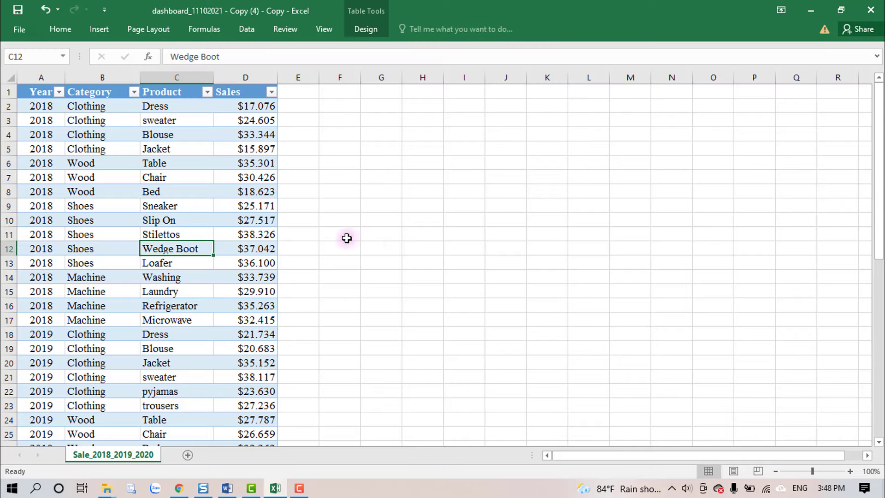
# - Insert a PivotChart based on Table1 and place it on a new worksheet
pyautogui.click(99, 31)
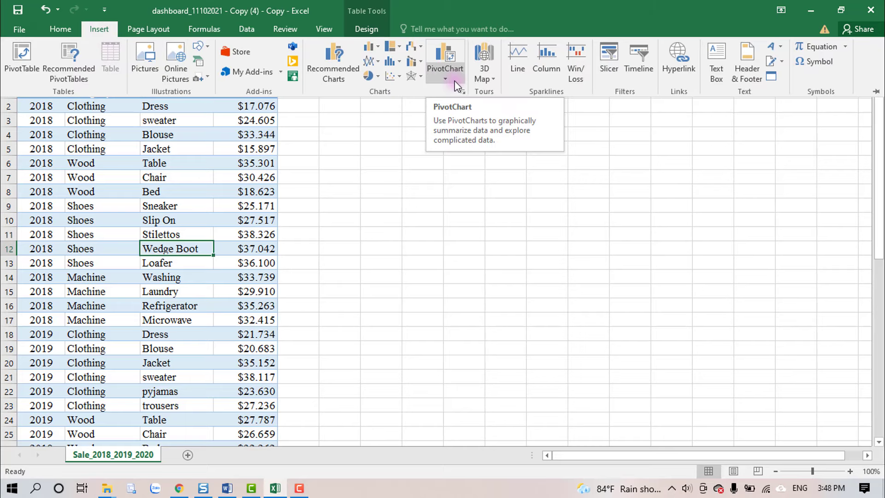
pyautogui.click(451, 60)
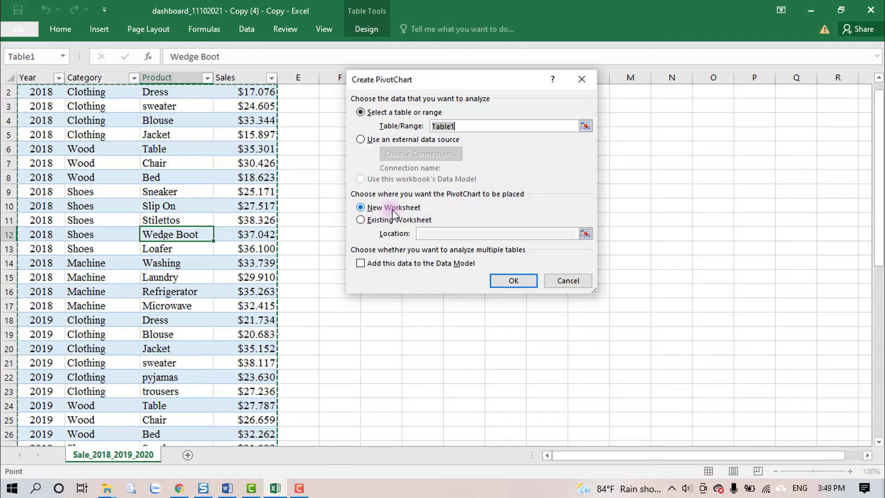
pyautogui.click(513, 280)
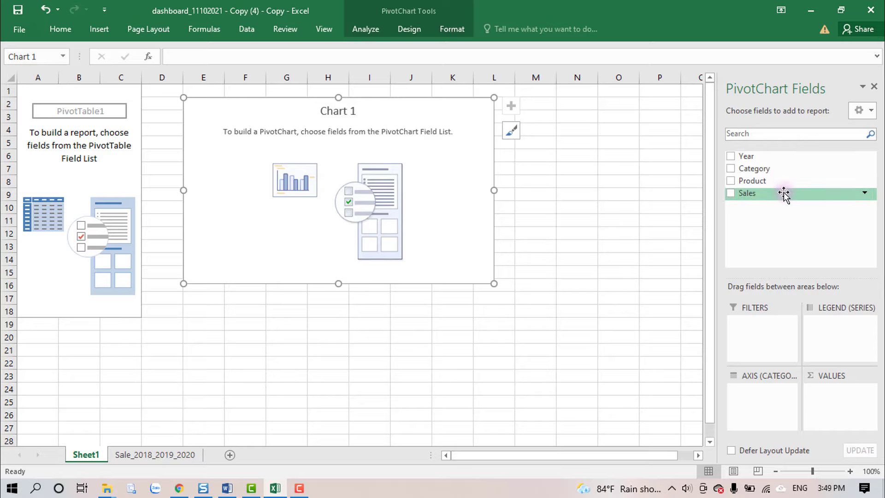
# - Add the Category, Product and Sales fields to the PivotChart
pyautogui.click(730, 169)
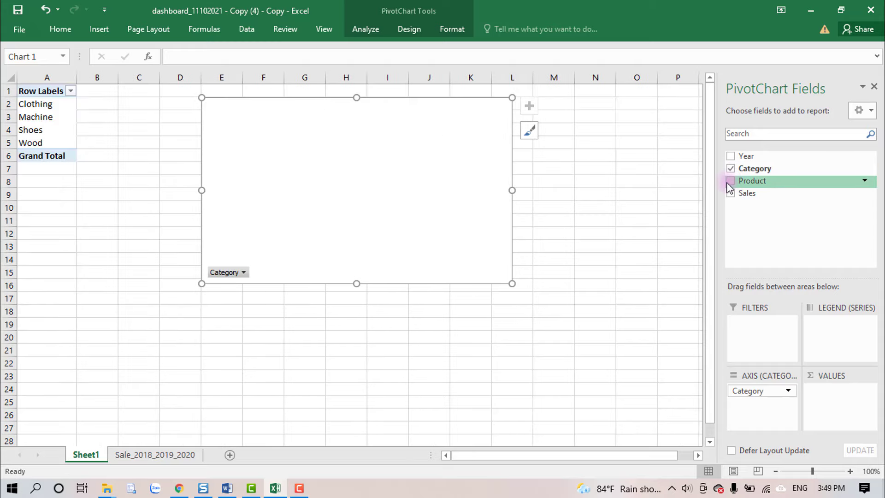
pyautogui.click(731, 181)
pyautogui.click(731, 192)
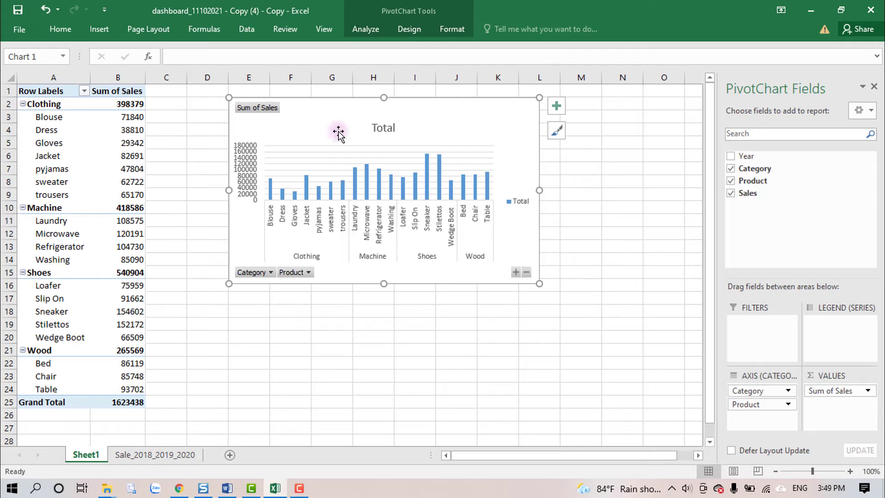
# - Move the PivotChart closer to the pivot table and change its chart type to Clustered Bar
pyautogui.moveTo(470, 113); pyautogui.dragTo(407, 105)
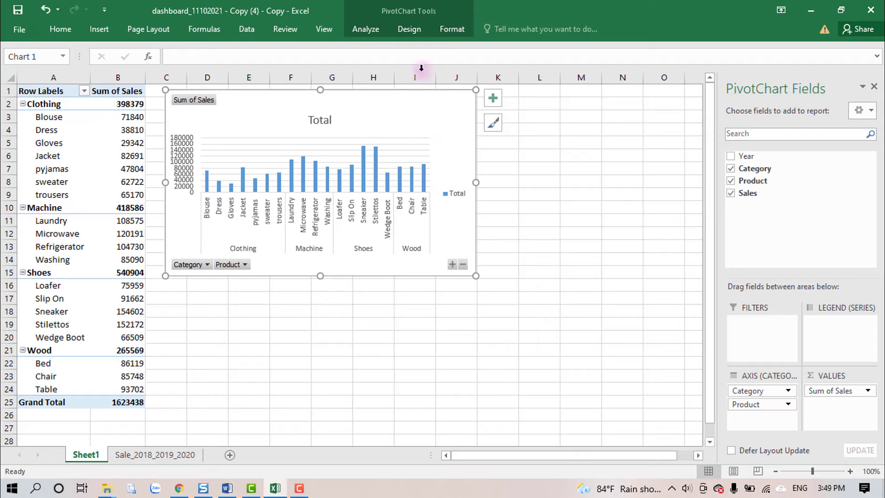
pyautogui.click(411, 28)
pyautogui.click(743, 60)
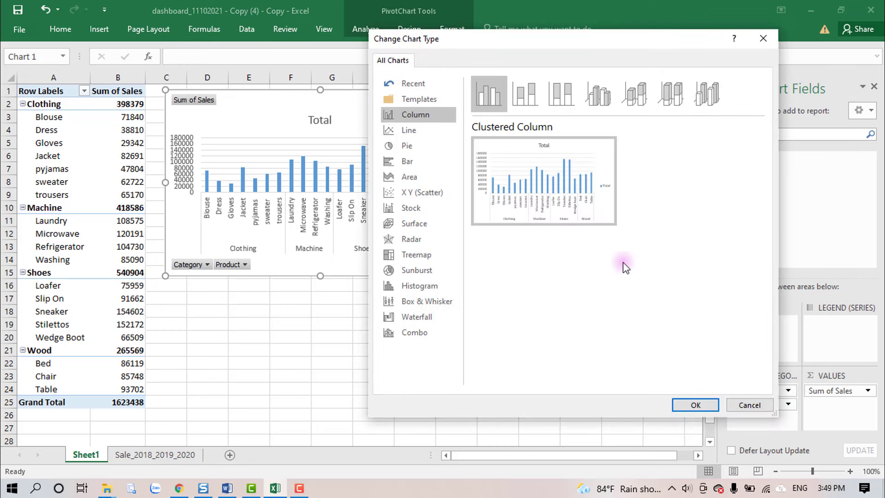
pyautogui.click(407, 163)
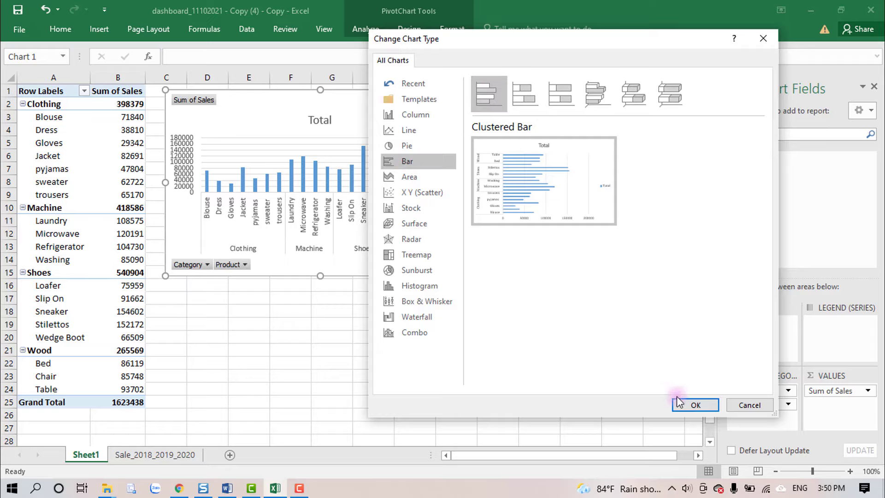
pyautogui.click(693, 405)
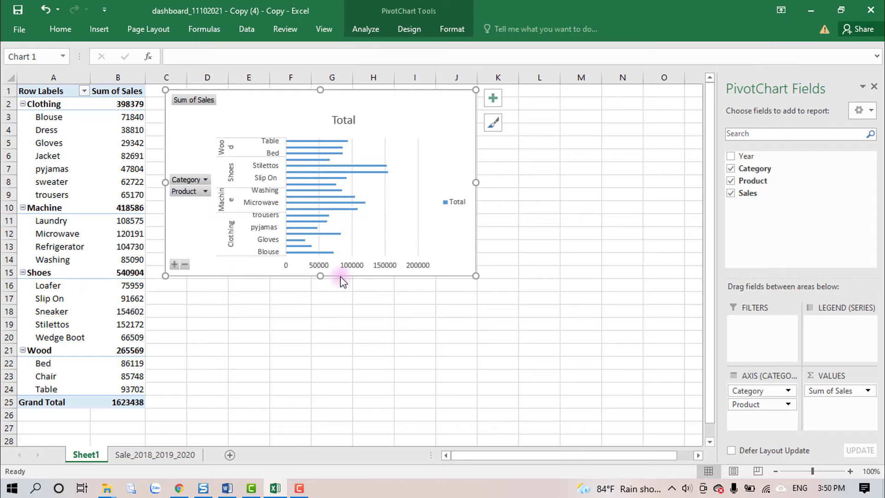
# - Make the bar chart taller, down to row 25, and narrower, and hide all field buttons on it
pyautogui.moveTo(320, 277); pyautogui.dragTo(293, 406)
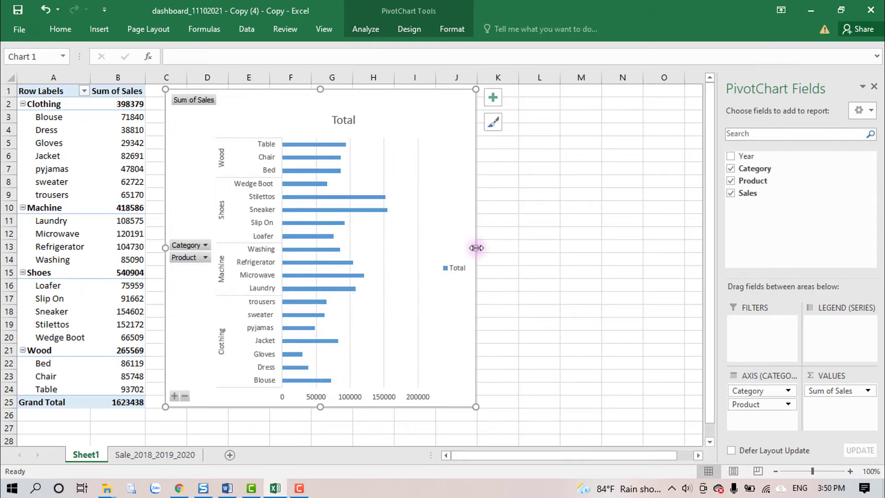
pyautogui.moveTo(476, 248); pyautogui.dragTo(423, 248)
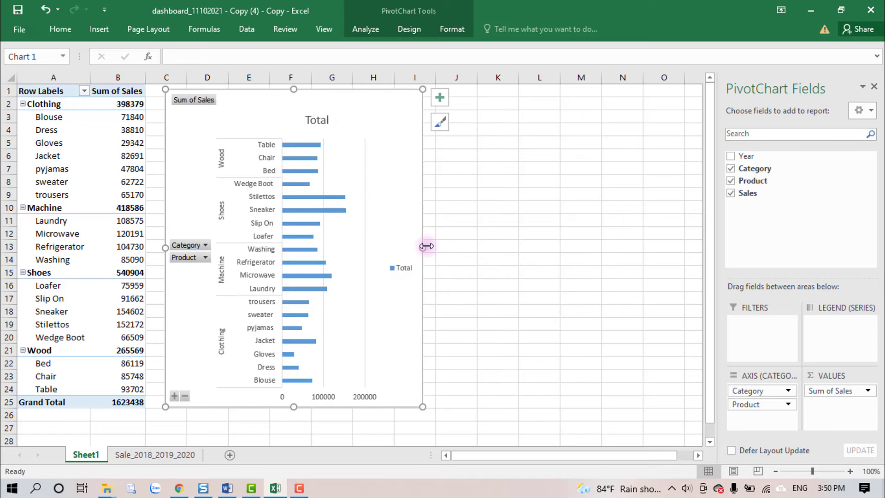
pyautogui.rightClick(192, 99)
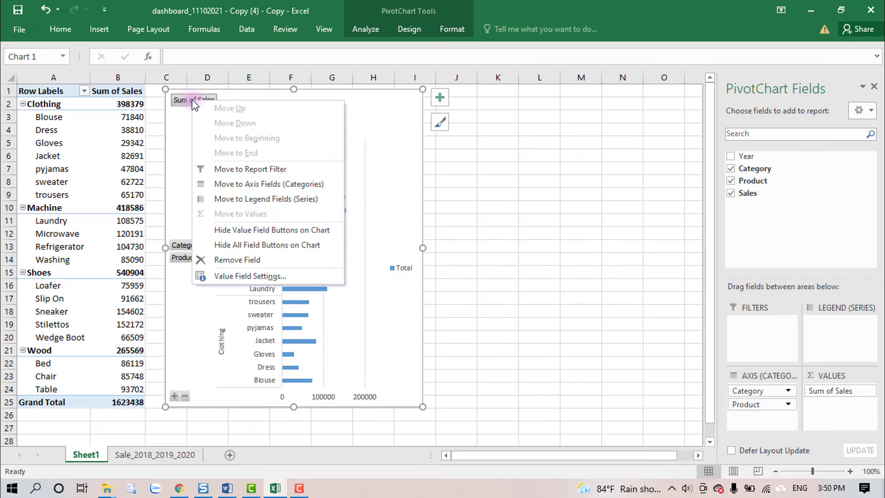
pyautogui.click(245, 247)
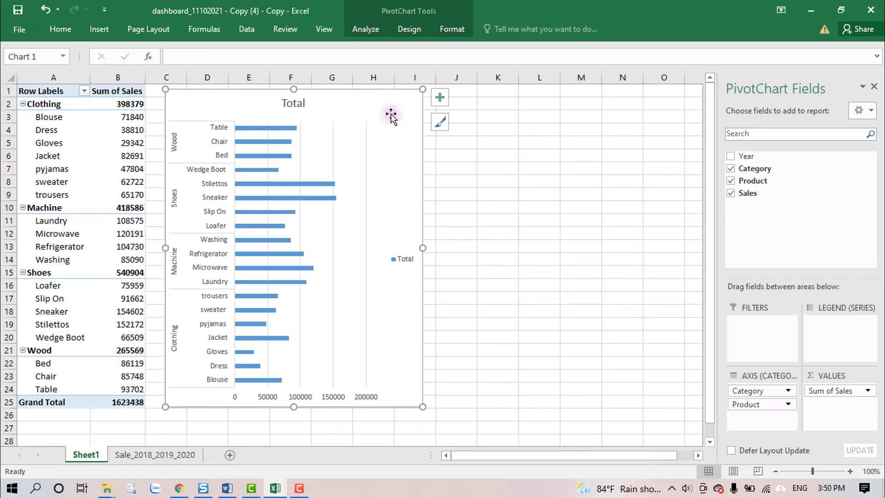
# - Add data labels to the bar chart, keeping its gridlines and legend
pyautogui.click(441, 97)
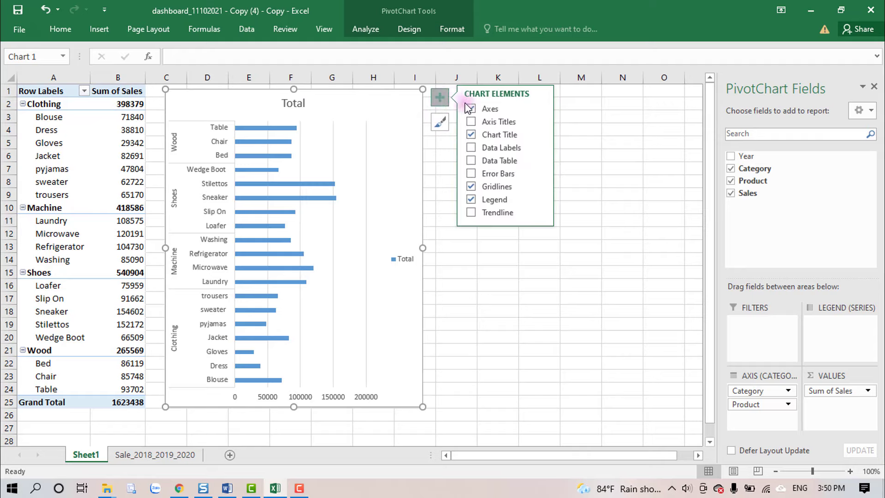
pyautogui.click(471, 148)
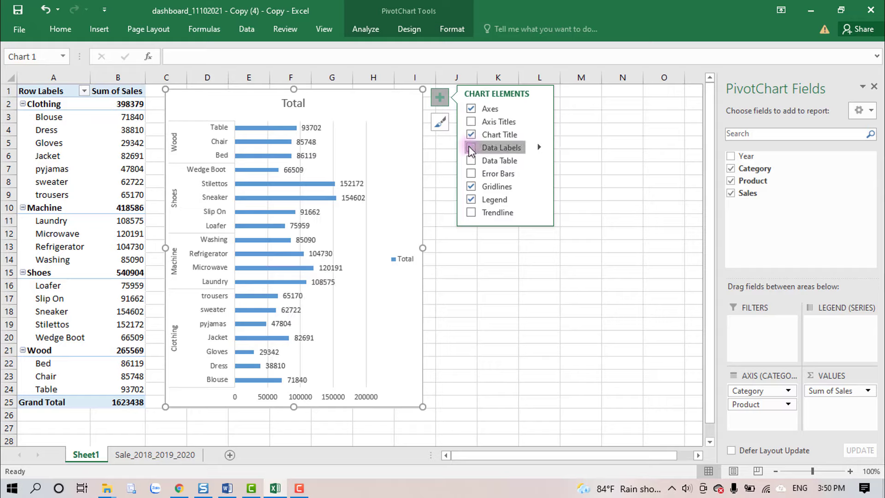
pyautogui.click(471, 186)
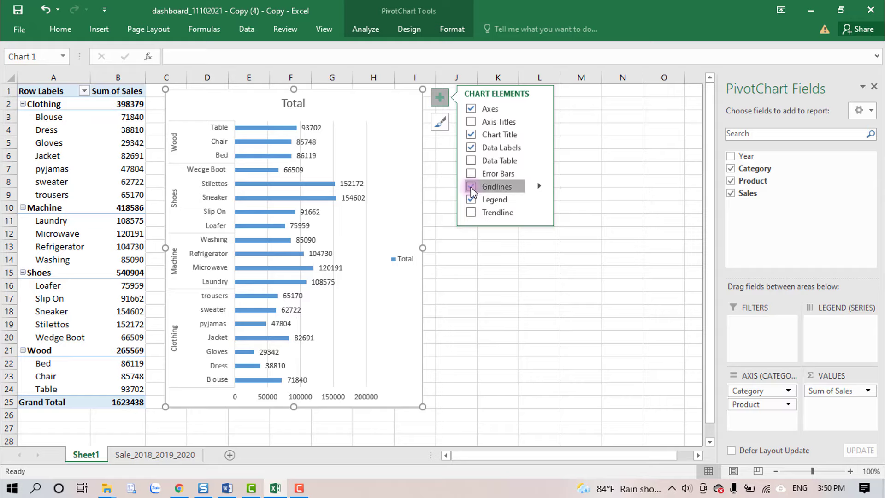
pyautogui.click(471, 191)
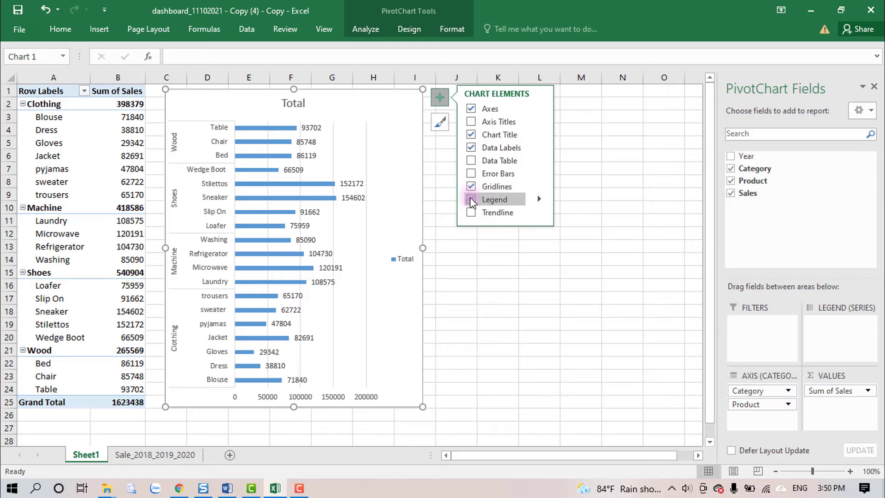
pyautogui.click(471, 200)
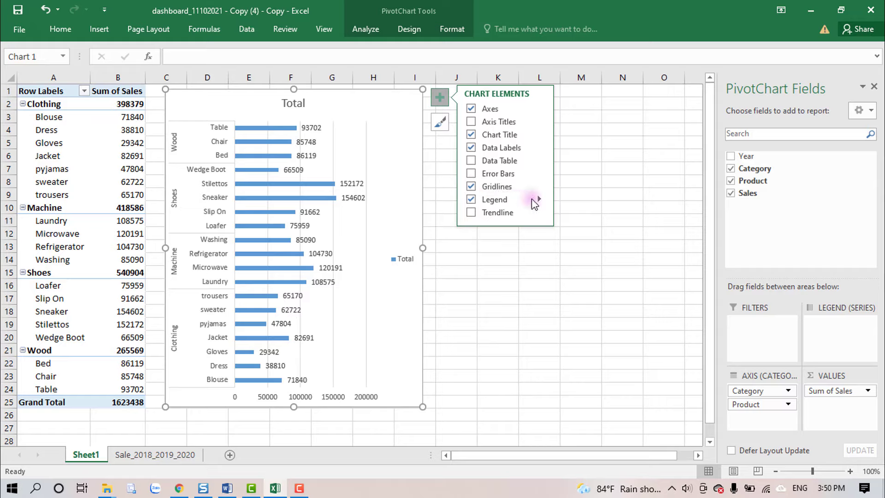
# - Remove the bar chart's legend and change the chart title to "Sales"
pyautogui.click(510, 199)
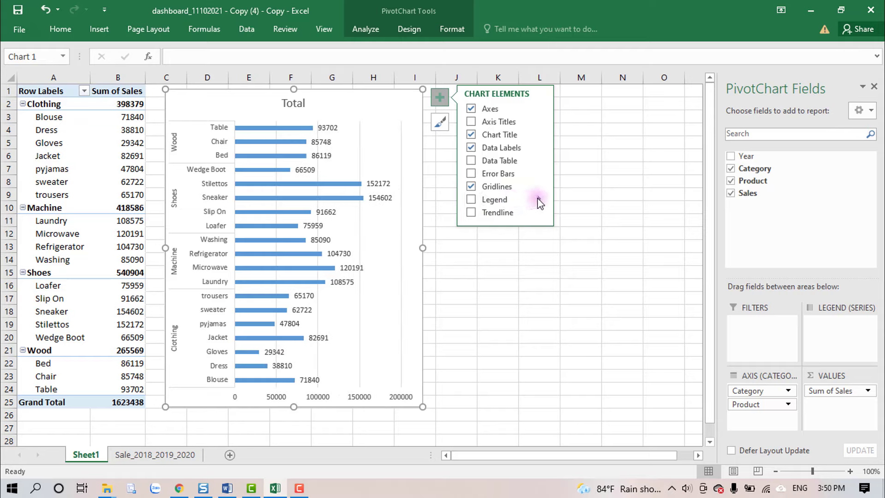
pyautogui.click(443, 191)
pyautogui.click(294, 102)
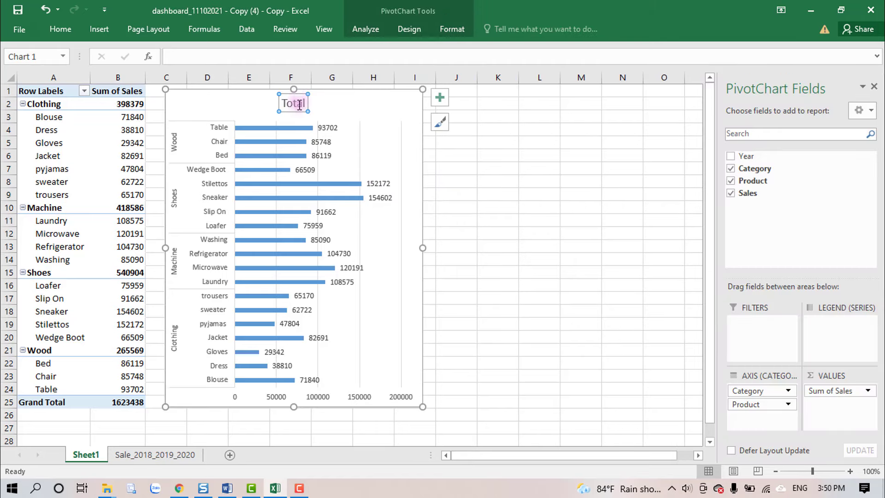
pyautogui.moveTo(286, 103); pyautogui.dragTo(302, 101)
pyautogui.press('BackSpace')
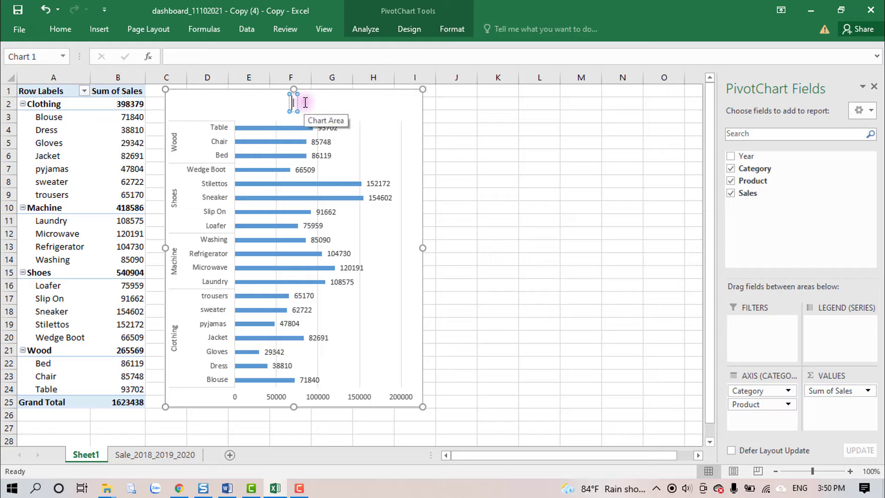
pyautogui.write('Sales')
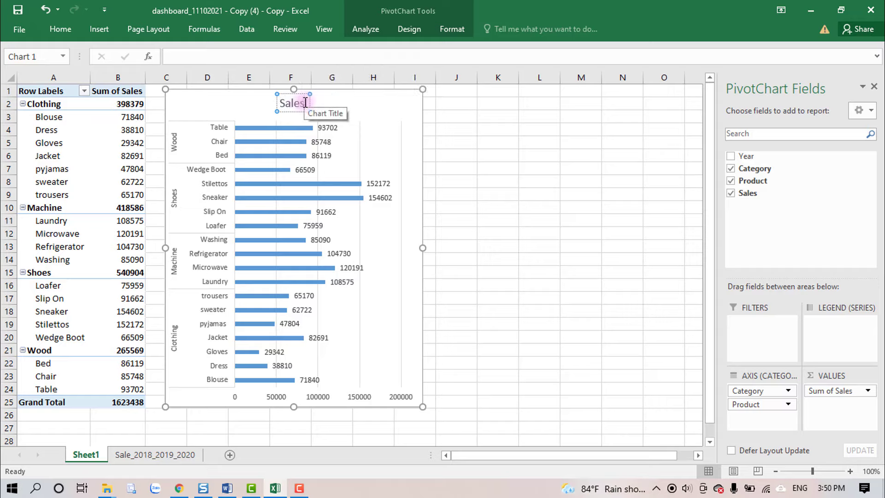
# - Make the chart title bold and move it to the upper-left corner of the bar chart
pyautogui.doubleClick(305, 103)
pyautogui.click(346, 113)
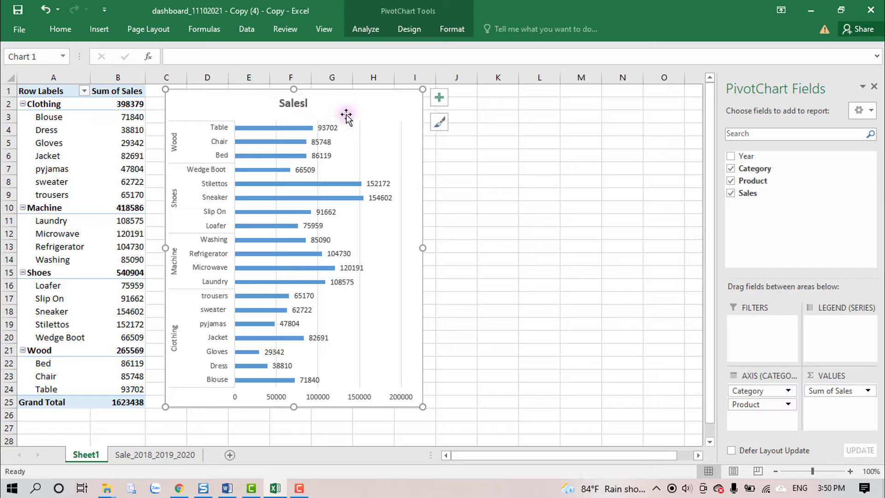
pyautogui.click(297, 104)
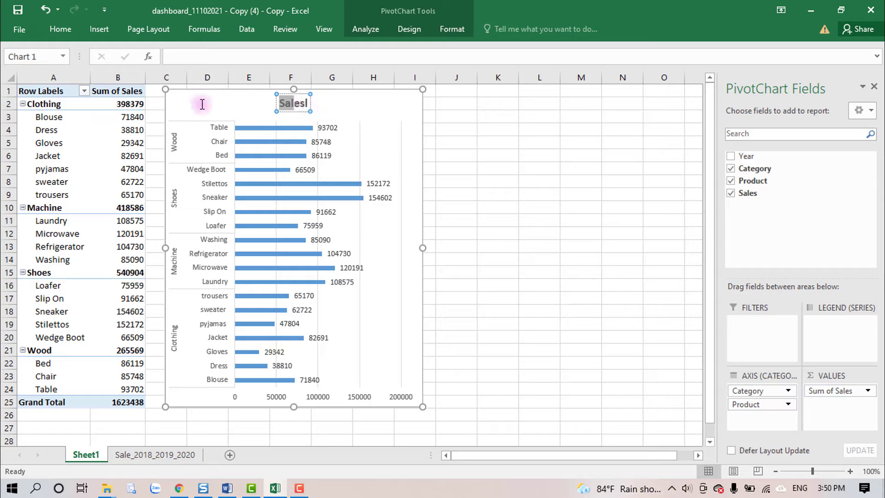
pyautogui.moveTo(276, 107); pyautogui.dragTo(177, 105)
pyautogui.click(516, 177)
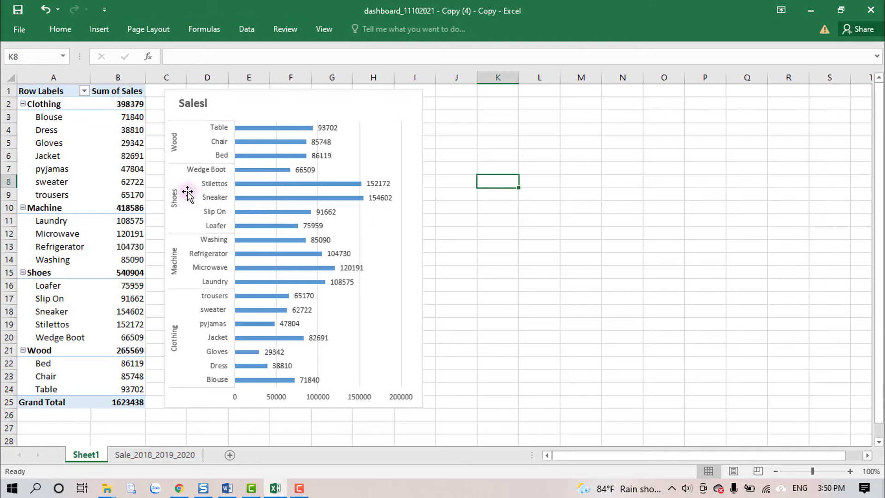
# - Format the pivot table's Sum of Sales field as Number with 0 decimal places and the 1000 separator
pyautogui.click(127, 157)
pyautogui.click(127, 134)
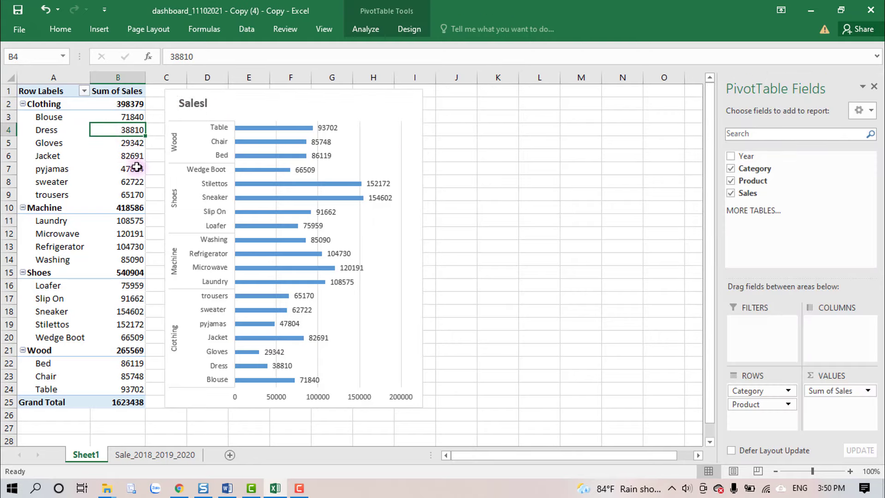
pyautogui.click(124, 140)
pyautogui.click(126, 131)
pyautogui.click(132, 145)
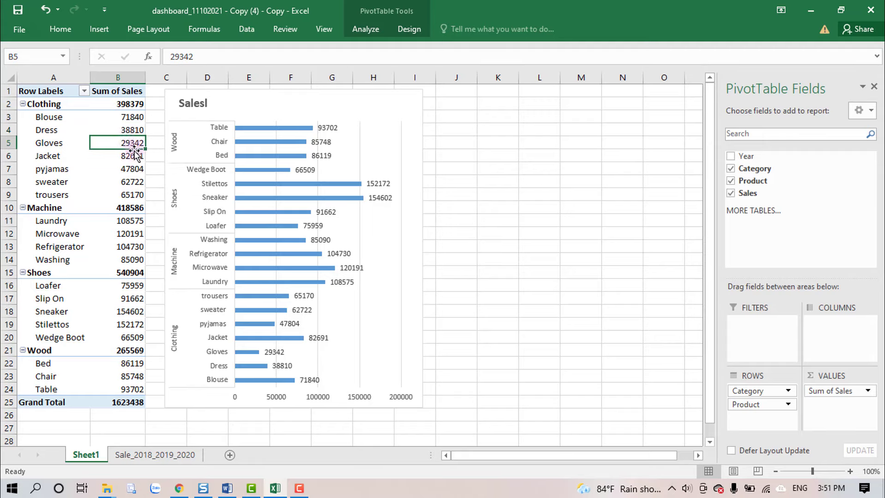
pyautogui.rightClick(127, 144)
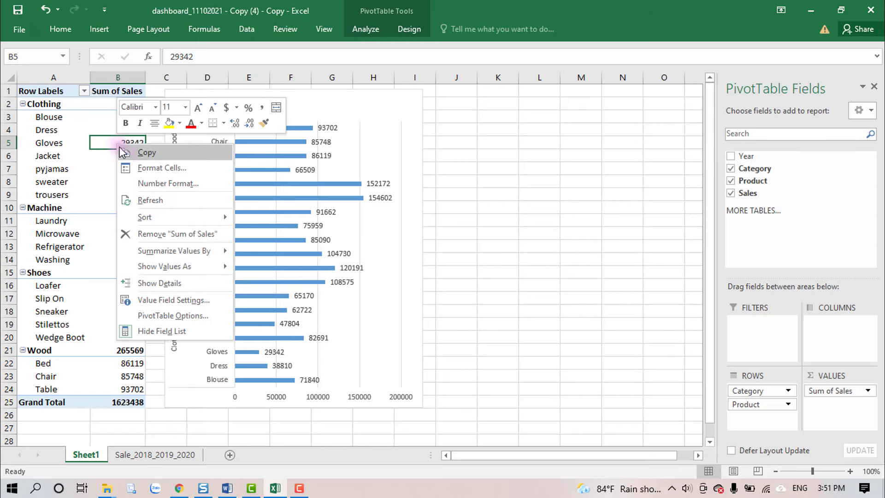
pyautogui.click(183, 301)
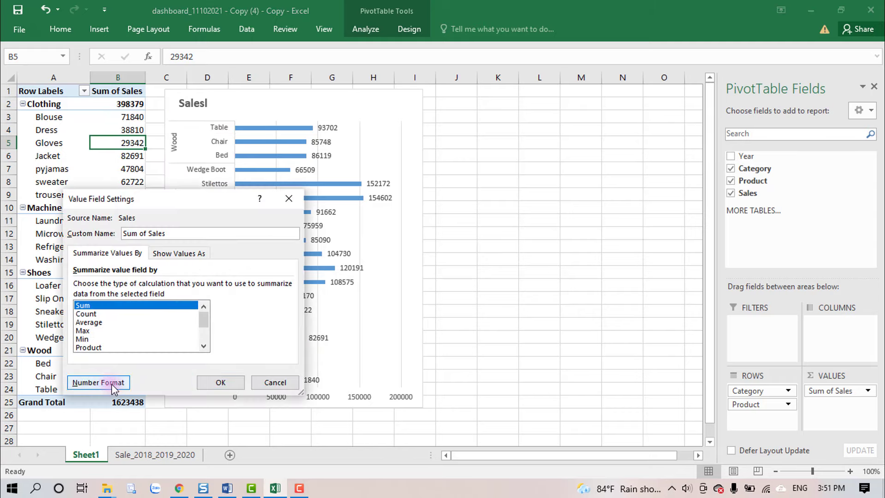
pyautogui.click(112, 384)
pyautogui.click(43, 211)
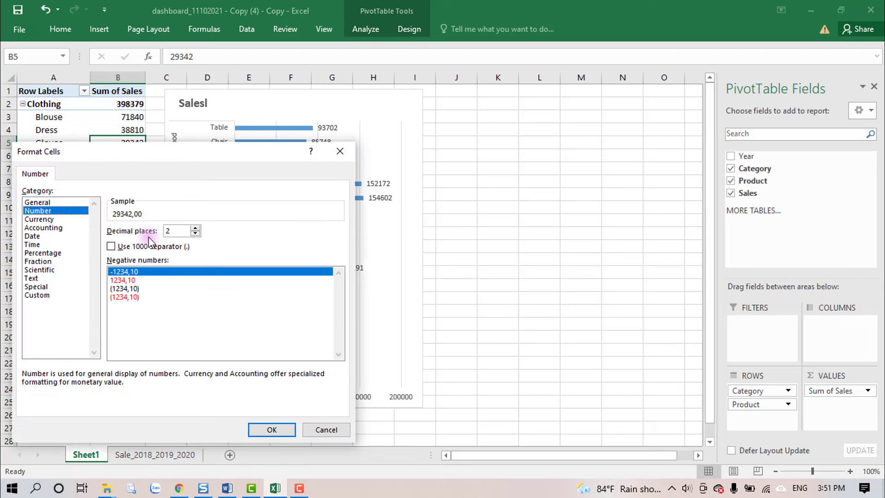
pyautogui.click(196, 234)
pyautogui.click(196, 233)
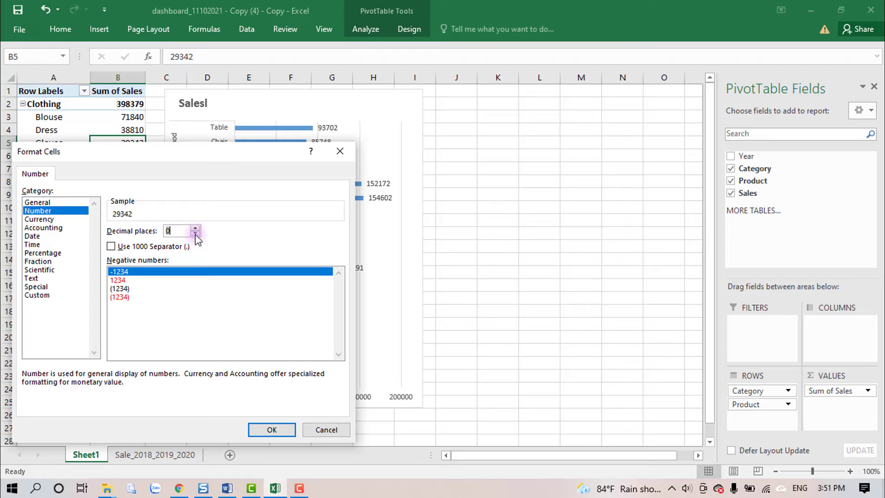
pyautogui.click(118, 250)
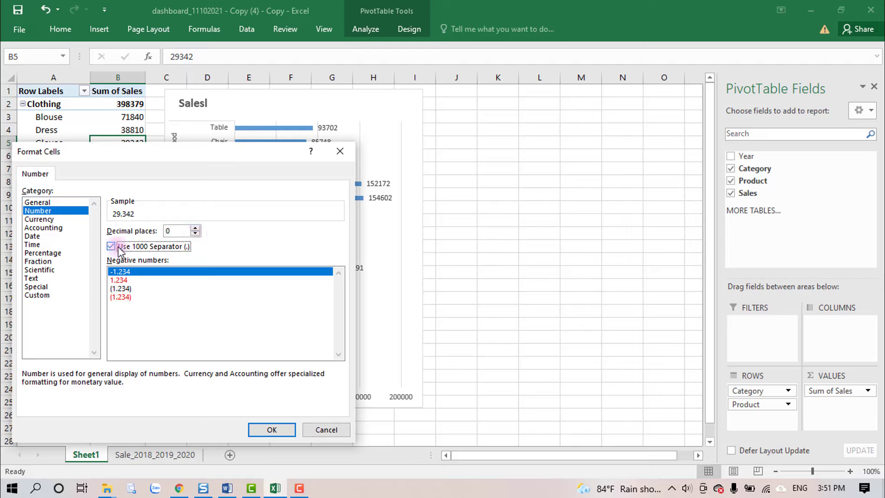
pyautogui.click(272, 429)
pyautogui.click(223, 382)
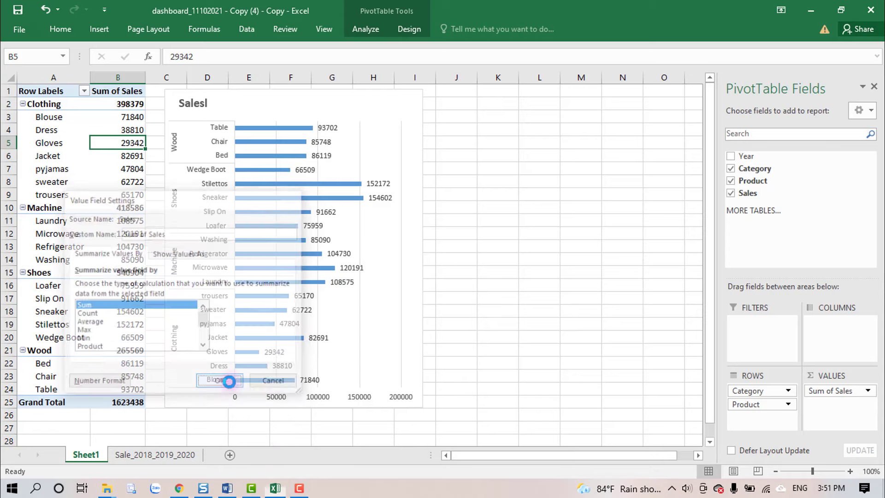
pyautogui.click(124, 168)
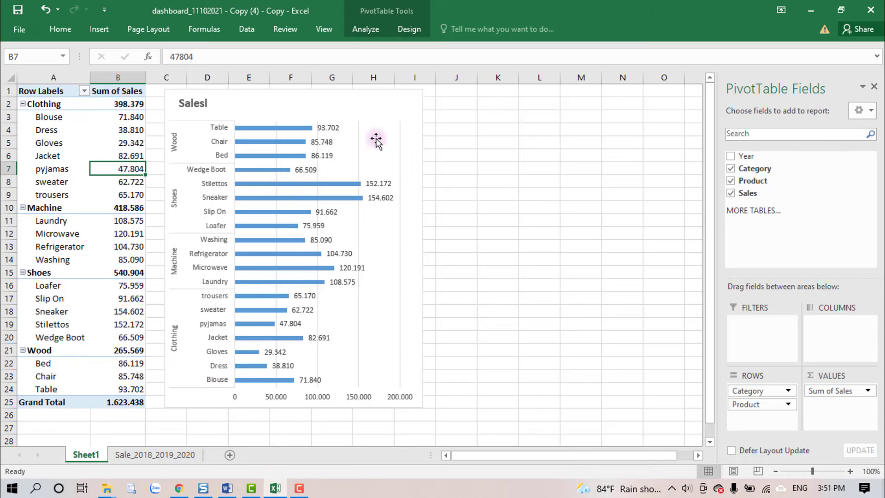
# - Delete the stray last letter in the chart title so it reads "Sales", and enlarge the chart slightly from its upper-left corner
pyautogui.click(384, 109)
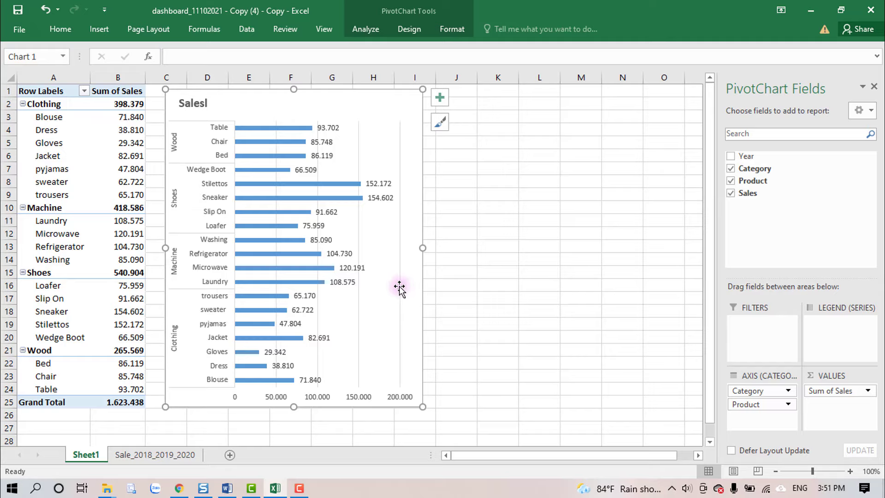
pyautogui.click(207, 103)
pyautogui.click(252, 118)
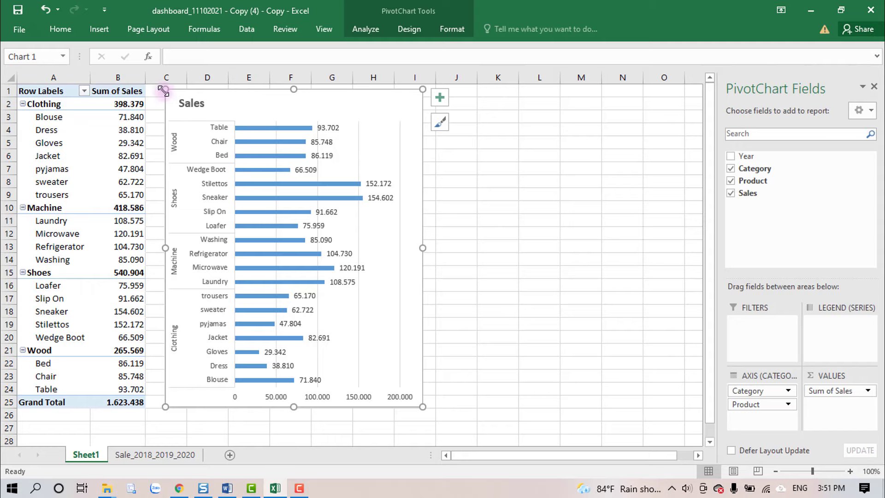
pyautogui.moveTo(162, 89); pyautogui.dragTo(159, 87)
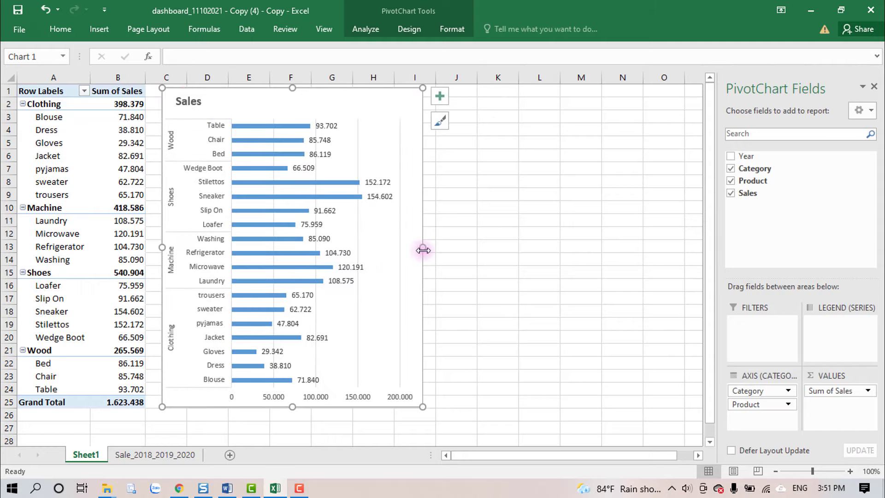
pyautogui.click(516, 246)
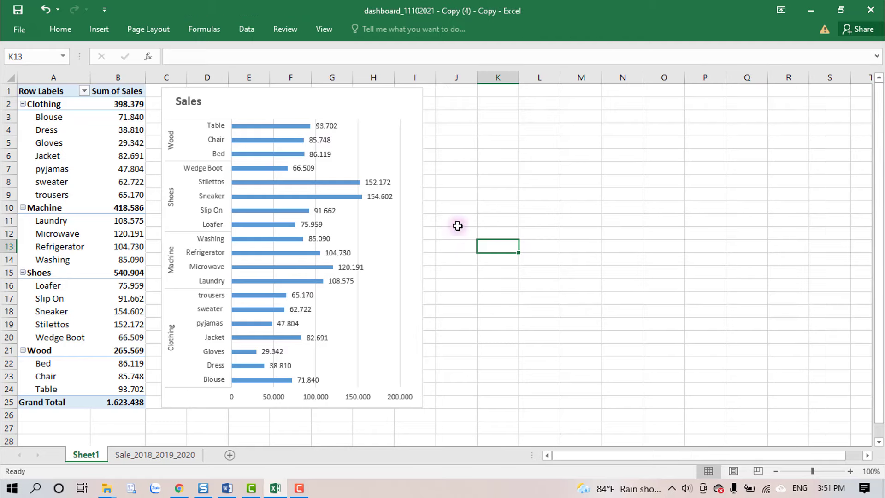
# - Add a slicer for the Year field and place it on the empty cells beside the chart, around columns K to M
pyautogui.click(408, 119)
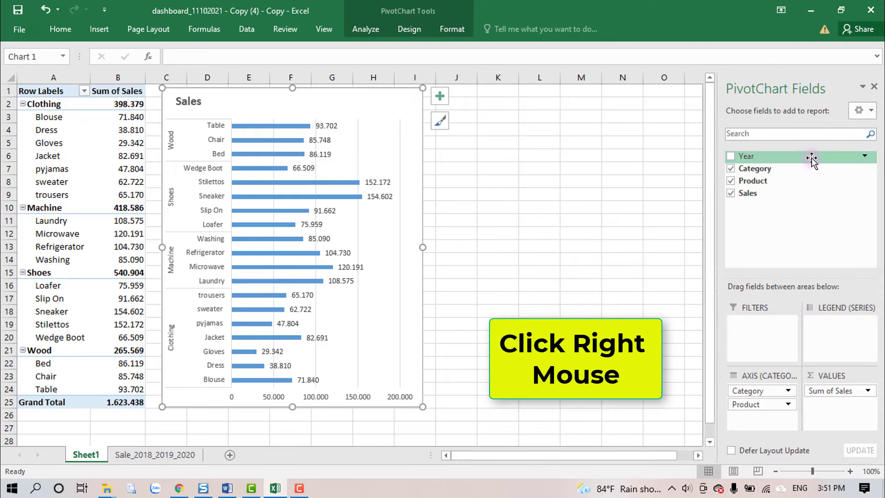
pyautogui.rightClick(813, 158)
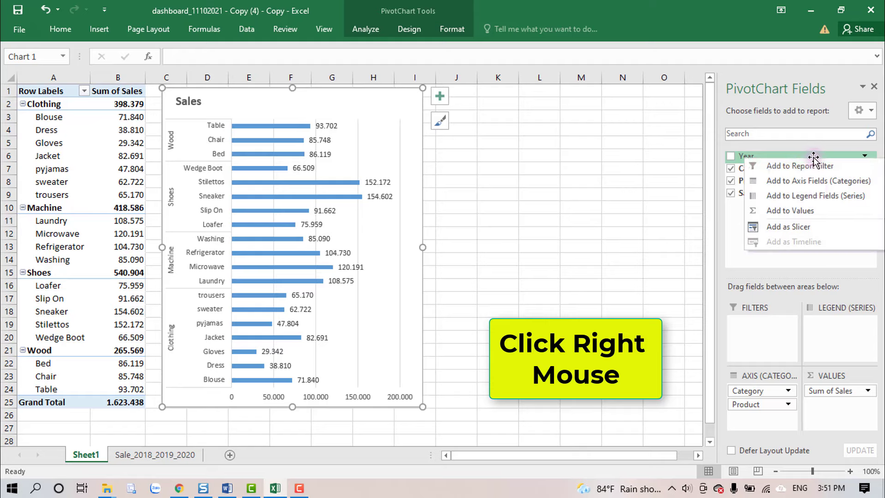
pyautogui.click(814, 225)
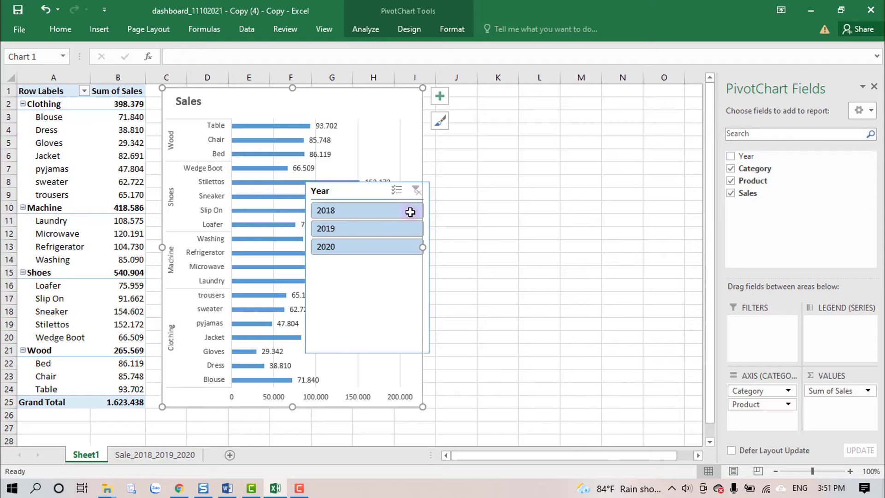
pyautogui.moveTo(352, 191); pyautogui.dragTo(525, 113)
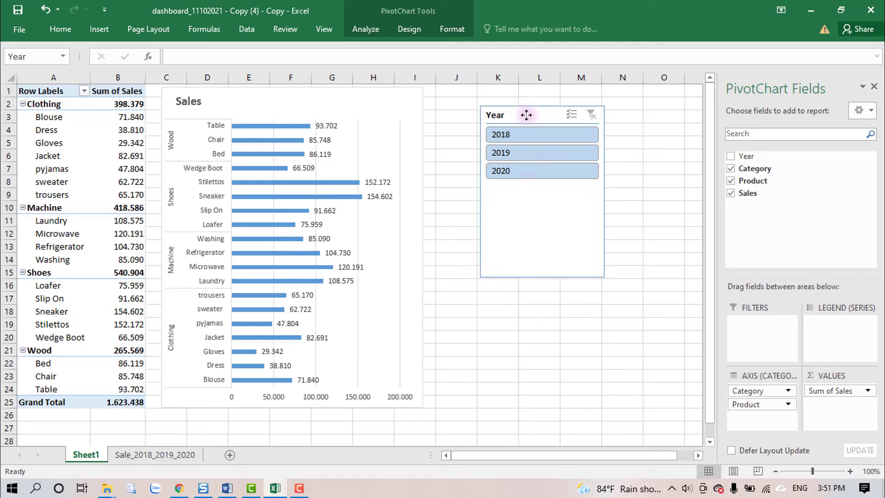
# - Set the Year slicer's layout to 4 columns
pyautogui.rightClick(540, 237)
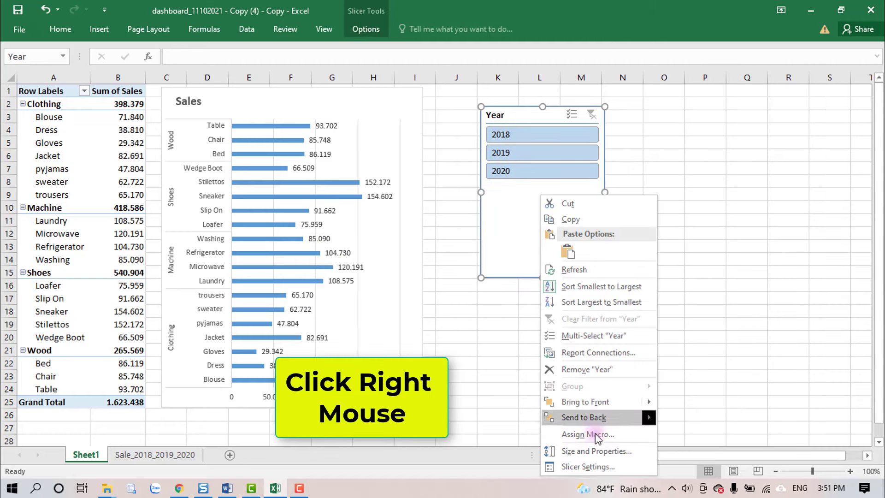
pyautogui.click(598, 450)
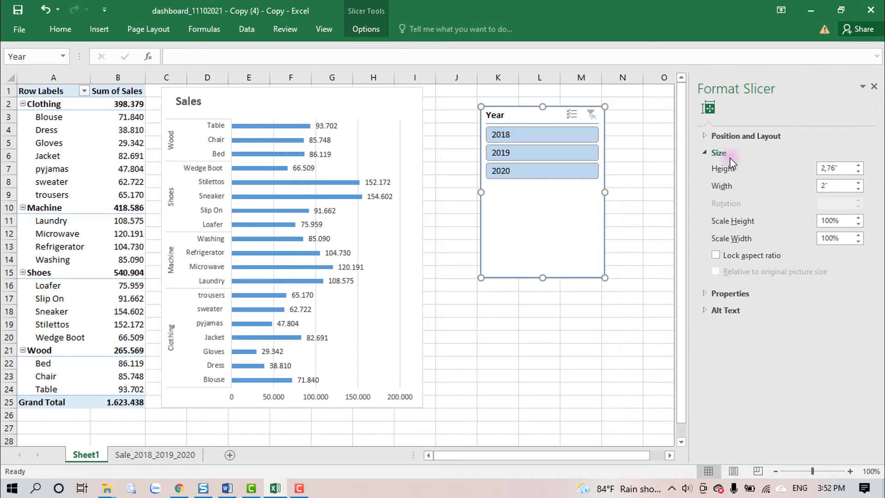
pyautogui.click(706, 136)
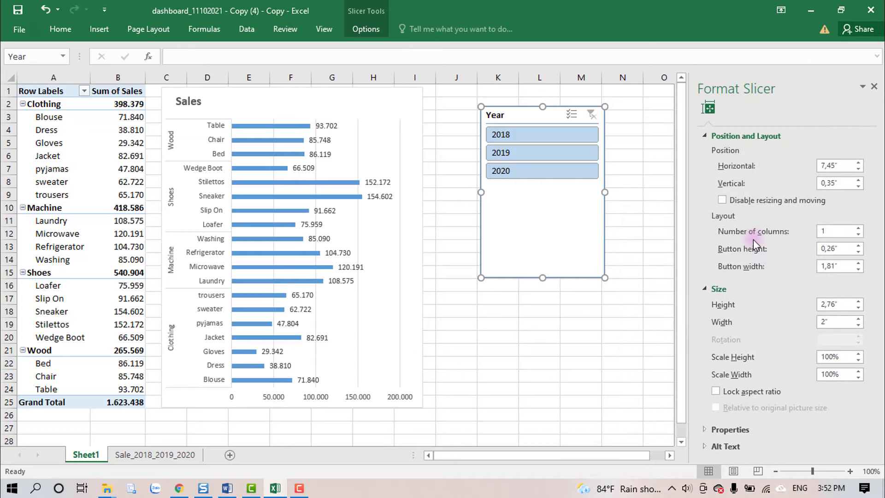
pyautogui.click(829, 229)
pyautogui.write('4')
pyautogui.click(554, 336)
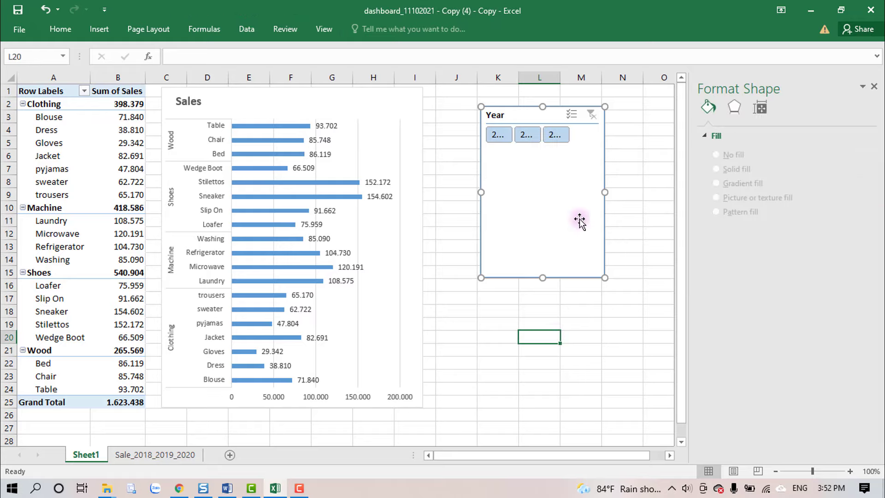
# - Turn off the header display in the Year slicer's settings
pyautogui.click(530, 115)
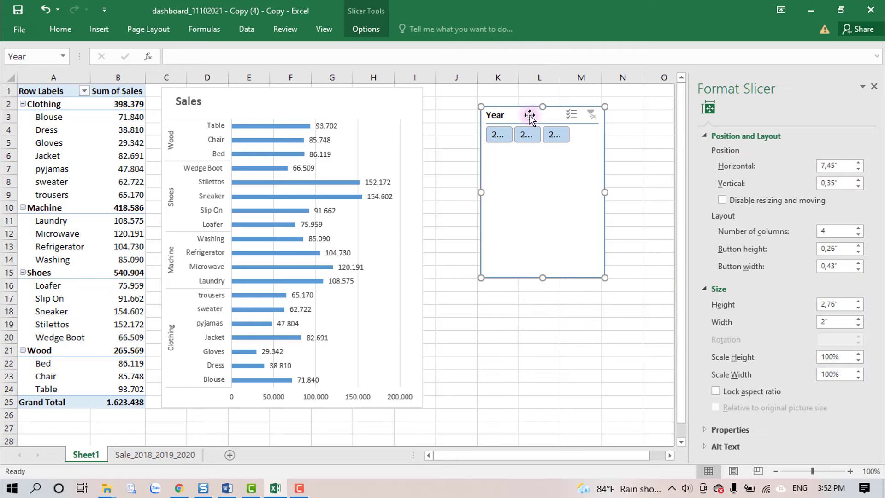
pyautogui.rightClick(529, 115)
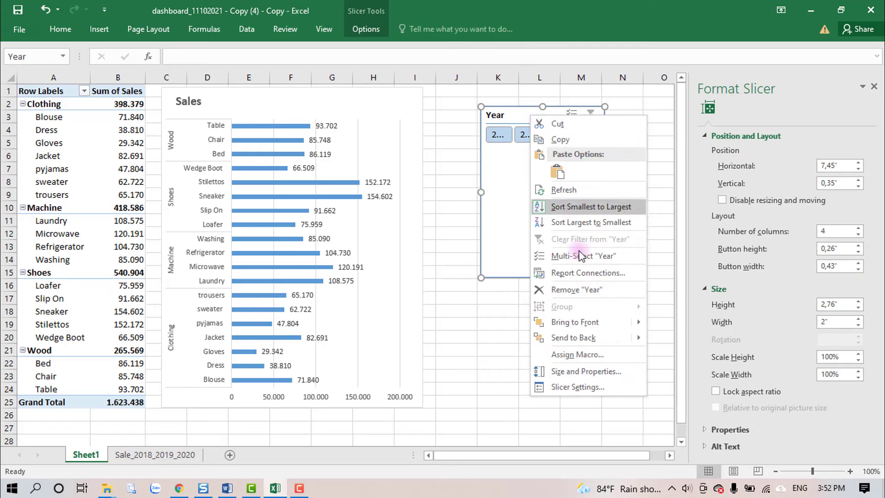
pyautogui.click(574, 387)
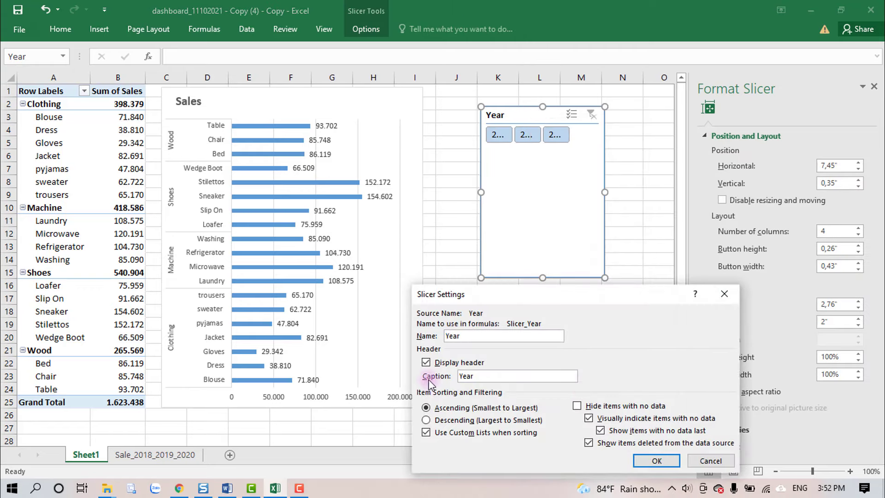
pyautogui.click(653, 460)
# - Resize the Year slicer to about 0.47" high and 2.58" wide, and place it in the chart's upper-right corner beside the title
pyautogui.moveTo(542, 278); pyautogui.dragTo(544, 135)
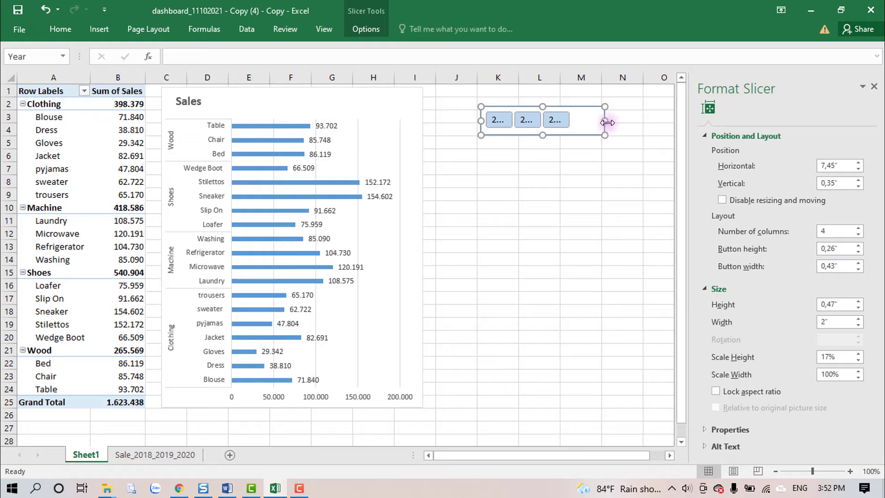
pyautogui.moveTo(606, 120); pyautogui.dragTo(641, 119)
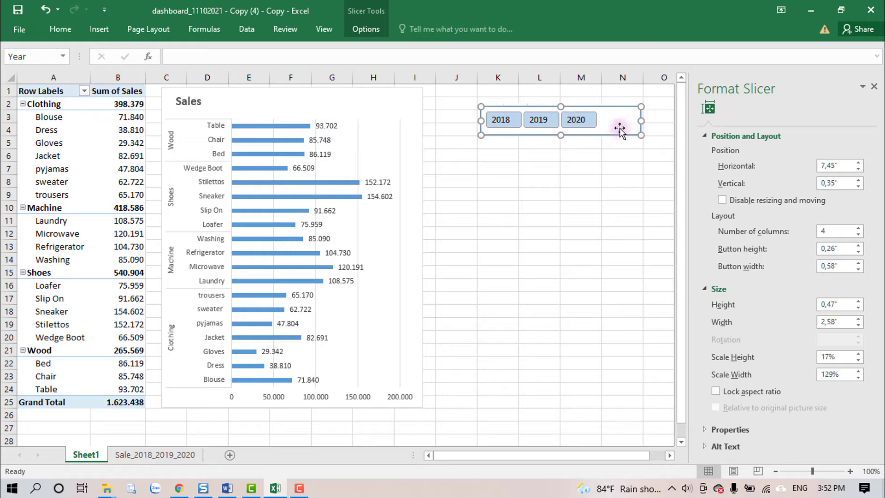
pyautogui.moveTo(620, 130); pyautogui.dragTo(400, 109)
pyautogui.click(503, 166)
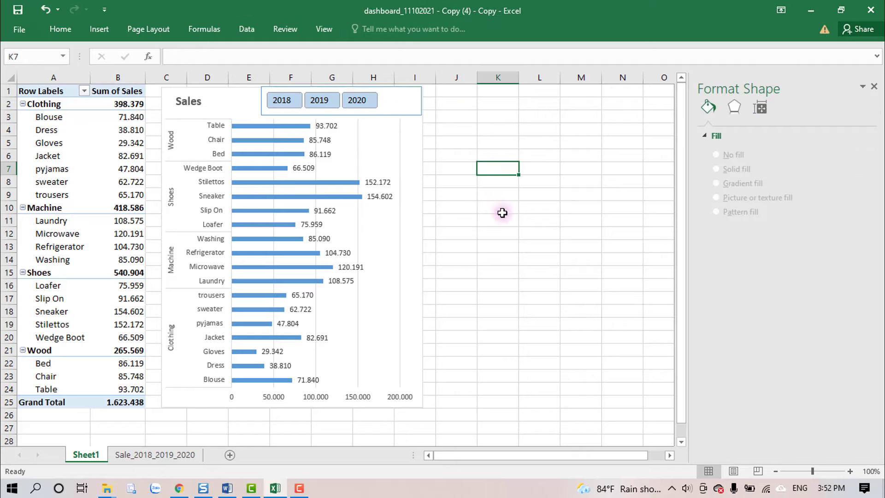
# - Test the Year slicer by filtering the chart to 2018, 2019 and 2020 individually, and reselect all three years
pyautogui.click(282, 102)
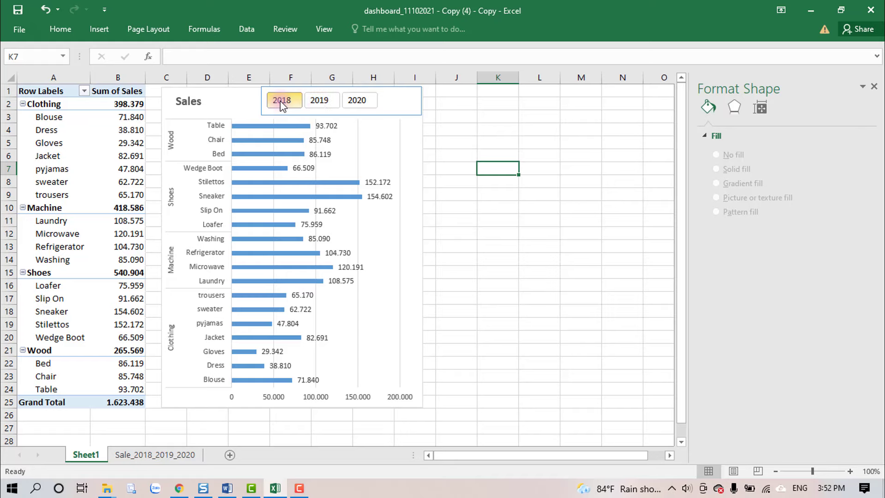
pyautogui.click(320, 102)
pyautogui.click(357, 101)
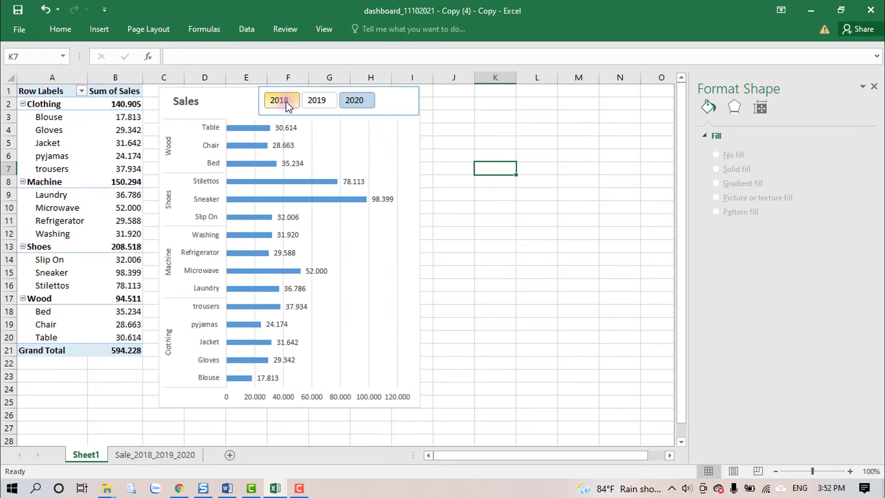
pyautogui.moveTo(286, 101); pyautogui.dragTo(316, 102)
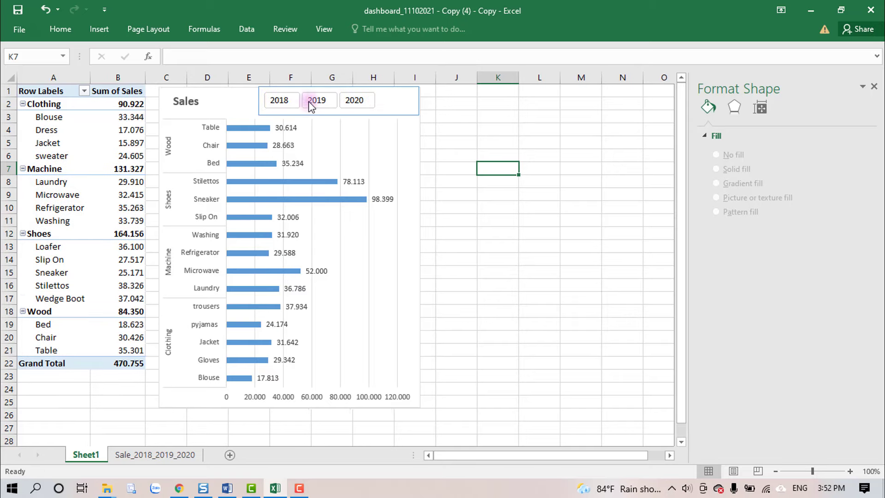
pyautogui.keyDown('ctrl'); pyautogui.click(356, 102); pyautogui.keyUp('ctrl')
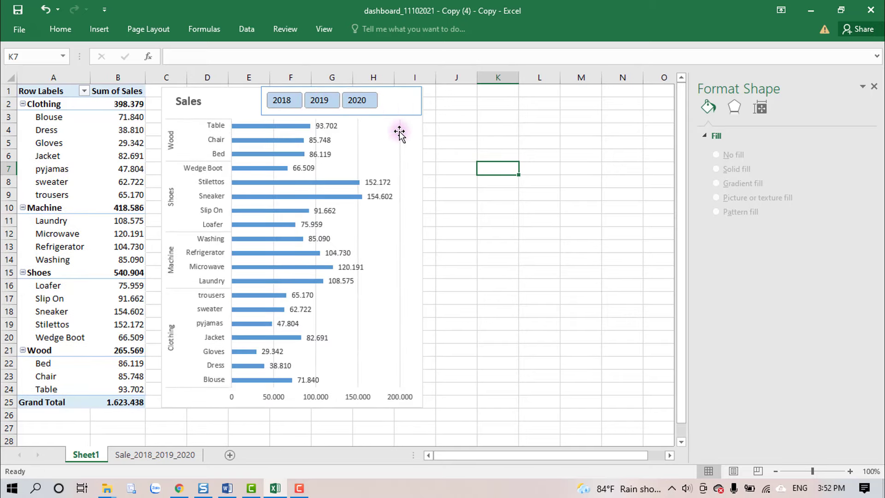
# - Select the Sales chart together with its Year slicer and cut both from Sheet1
pyautogui.click(198, 405)
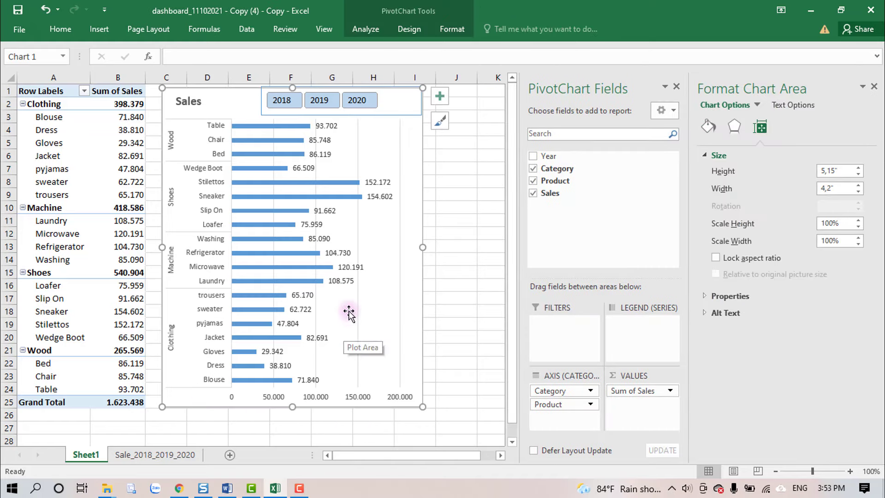
pyautogui.click(270, 114)
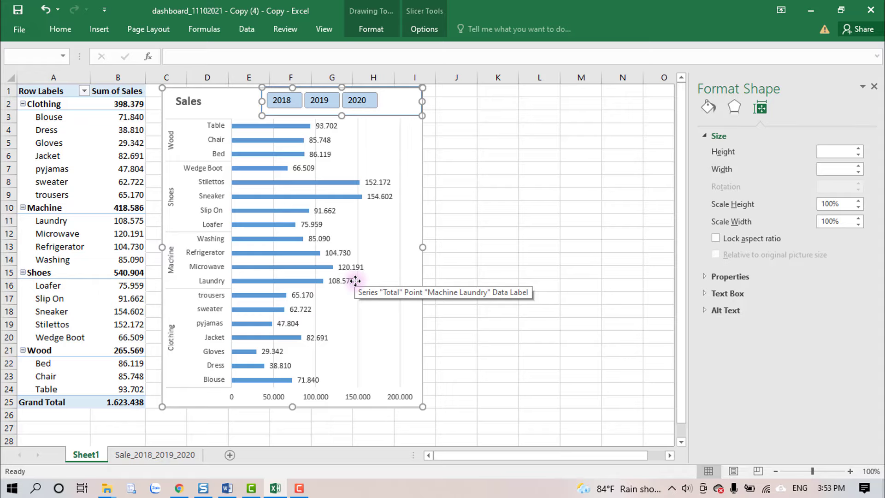
pyautogui.press('Delete')
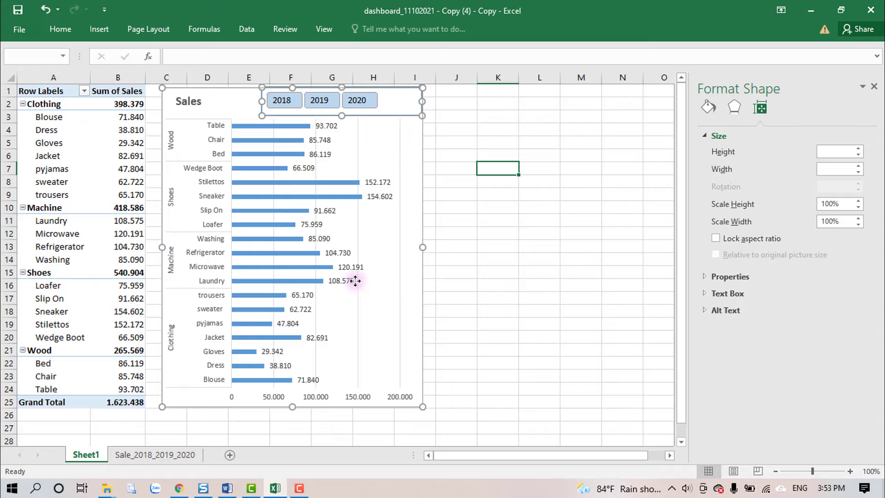
# - Add a new worksheet and name it Report
pyautogui.click(229, 456)
pyautogui.rightClick(127, 454)
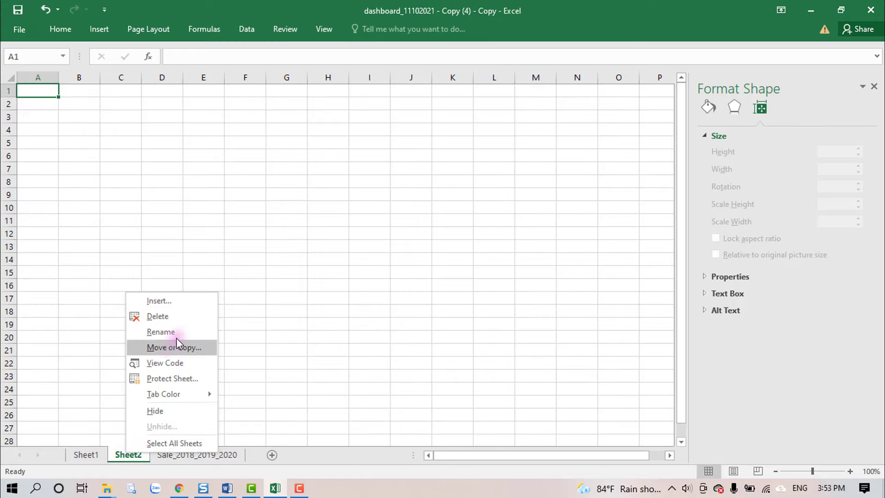
pyautogui.click(162, 332)
pyautogui.write('Report')
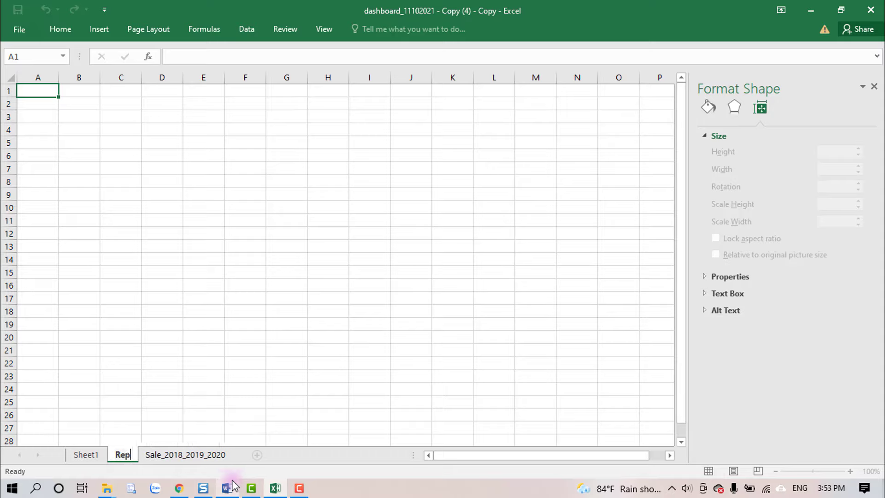
pyautogui.press('Return')
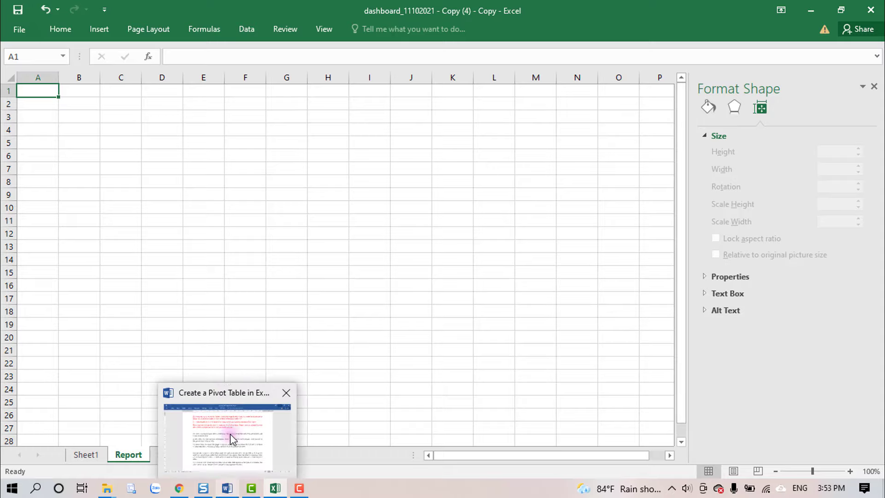
# - Paste the cut chart and Year slicer at cell A1 of the Report sheet
pyautogui.rightClick(33, 91)
pyautogui.click(26, 90)
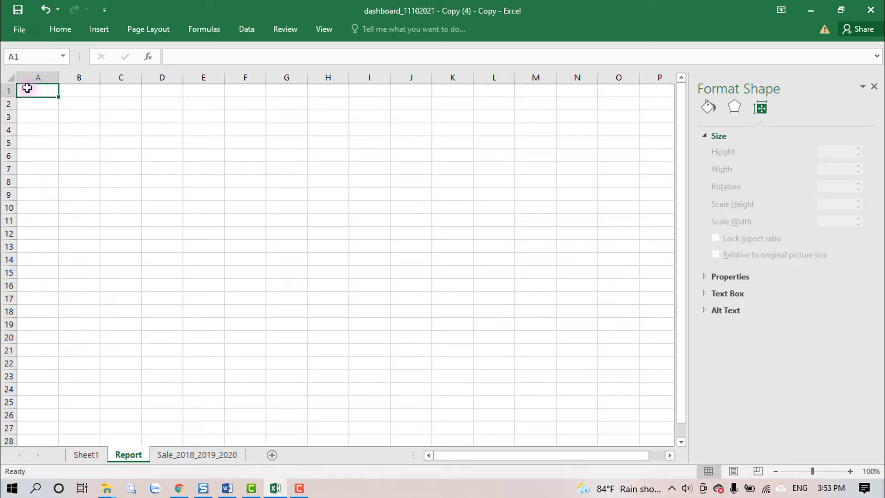
pyautogui.hotkey('ctrl', 'v')
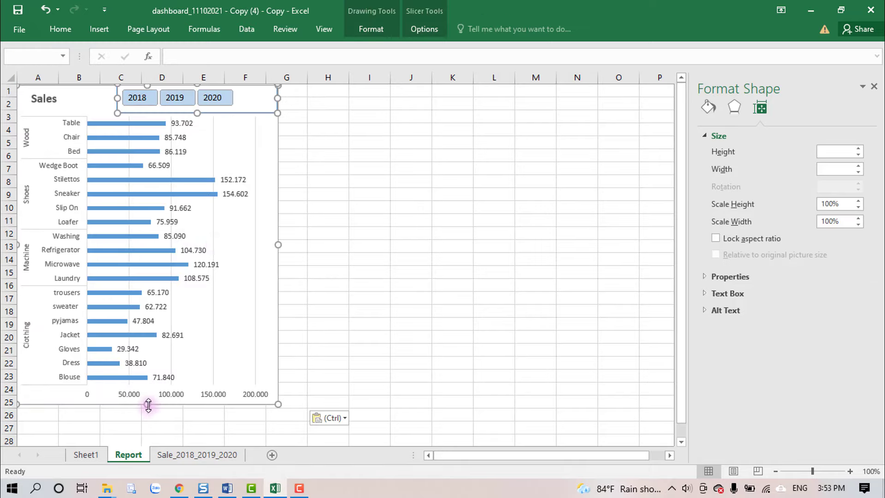
# - Resize the Sales chart and slicer together, extending the chart down to row 27 and narrowing both to about 93% width
pyautogui.moveTo(148, 405); pyautogui.dragTo(144, 431)
pyautogui.click(366, 311)
pyautogui.click(272, 243)
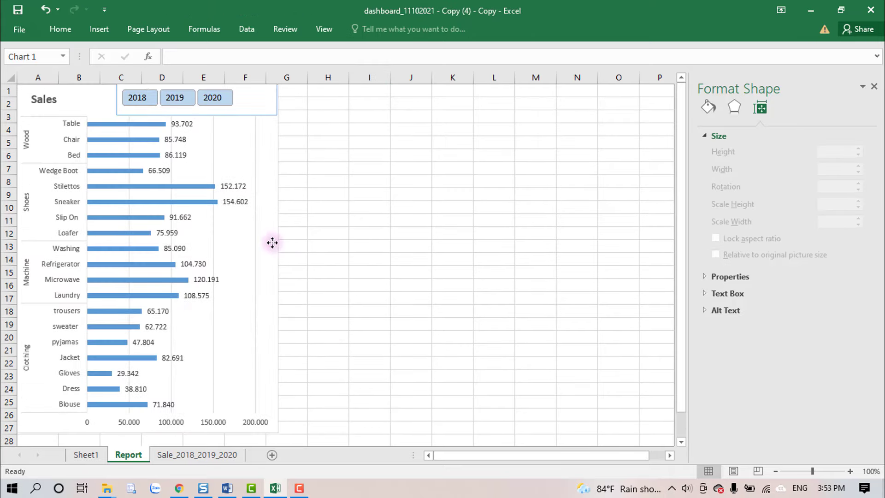
pyautogui.click(264, 113)
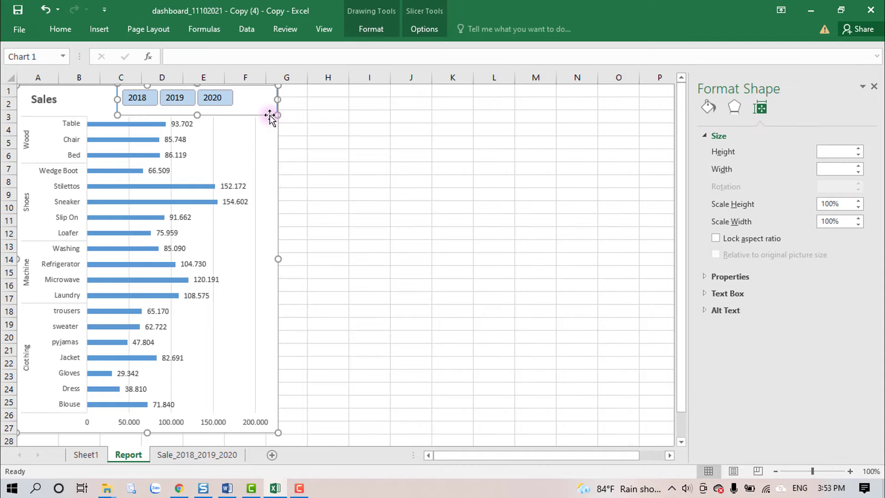
pyautogui.moveTo(278, 259); pyautogui.dragTo(260, 261)
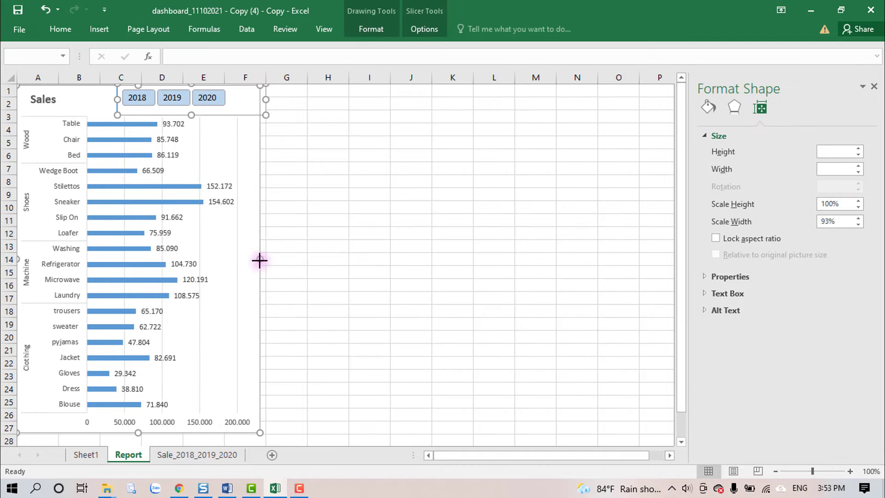
pyautogui.click(314, 258)
# - Shift the Year slicer slightly so that its outer edge lines up with the chart's edge in column F
pyautogui.click(235, 114)
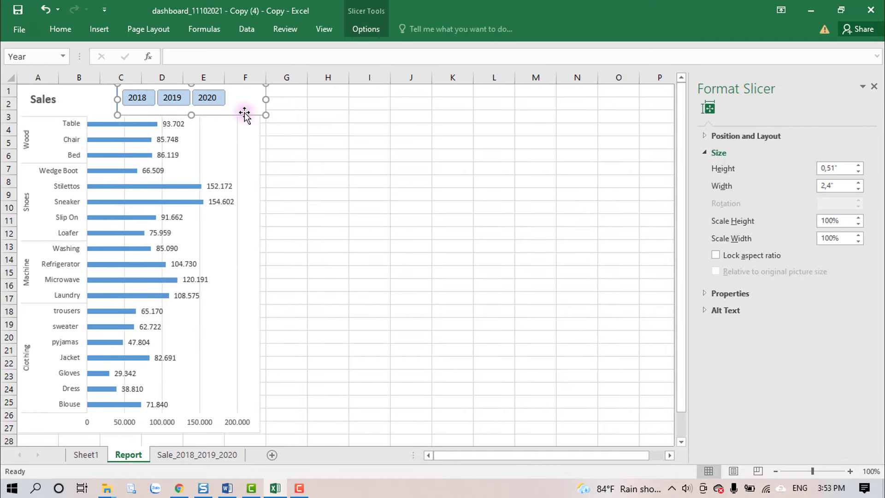
pyautogui.moveTo(244, 114); pyautogui.dragTo(238, 114)
pyautogui.click(315, 128)
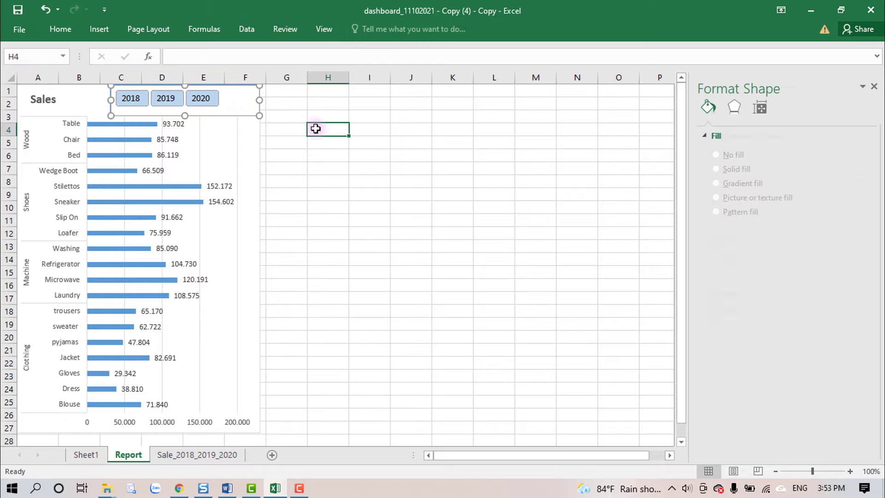
# - Try the Year slicer on the Report sheet by filtering the chart to 2020
pyautogui.click(416, 229)
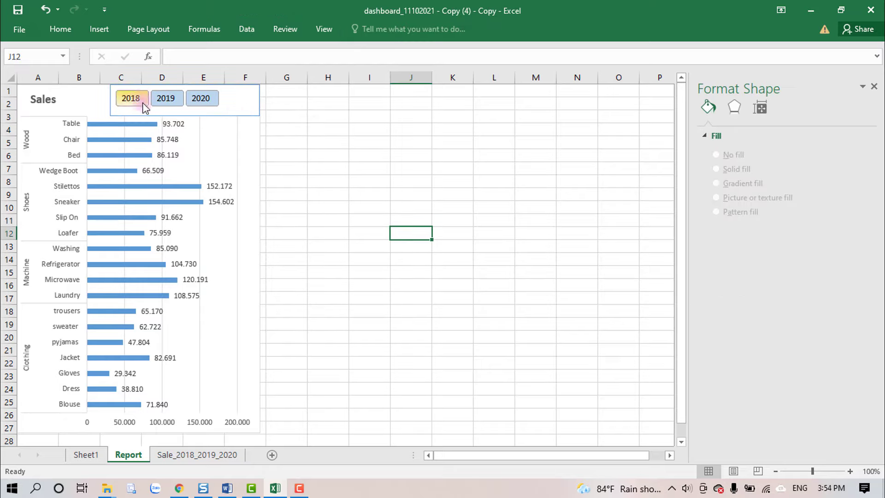
pyautogui.click(200, 98)
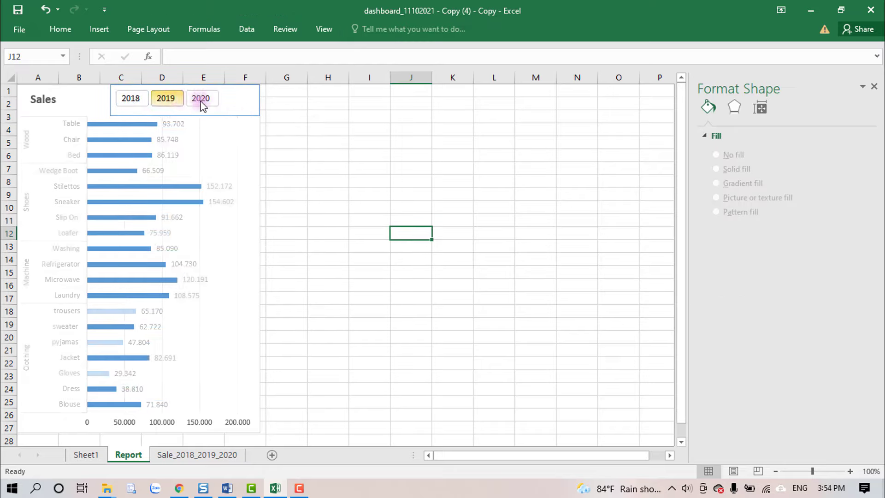
pyautogui.click(340, 126)
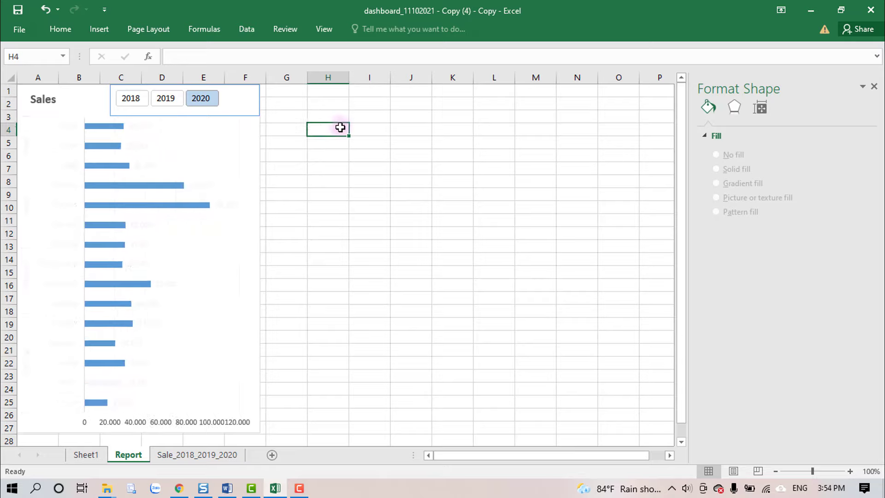
# - Copy the Sheet1 PivotTable in A1:B21 to cell D1 and fit the widths of columns D and E to their contents
pyautogui.click(88, 455)
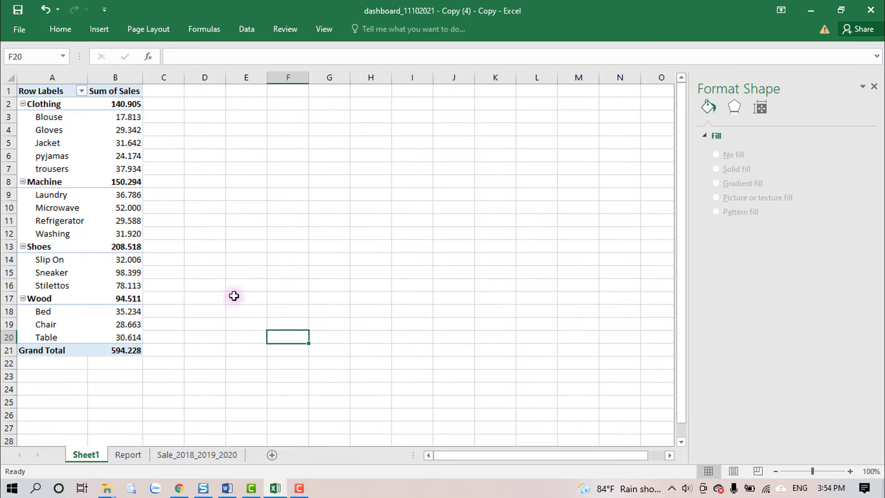
pyautogui.click(48, 92)
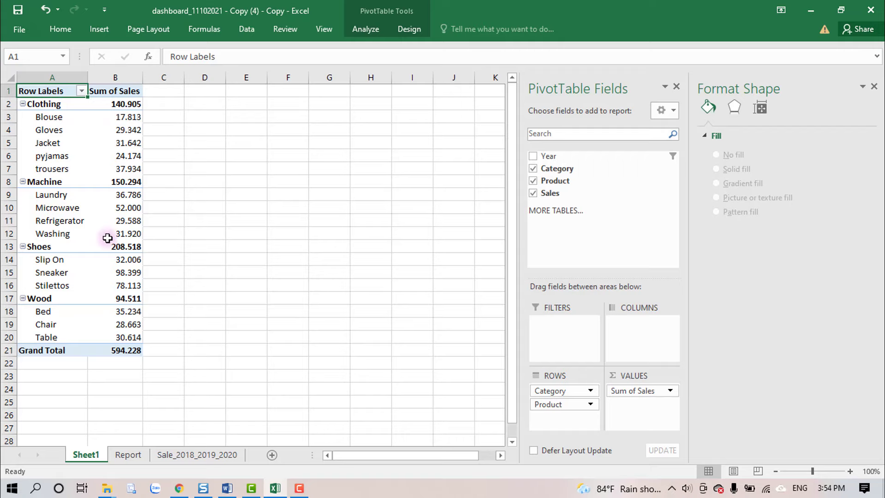
pyautogui.keyDown('shift'); pyautogui.click(118, 349); pyautogui.keyUp('shift')
pyautogui.hotkey('ctrl', 'c')
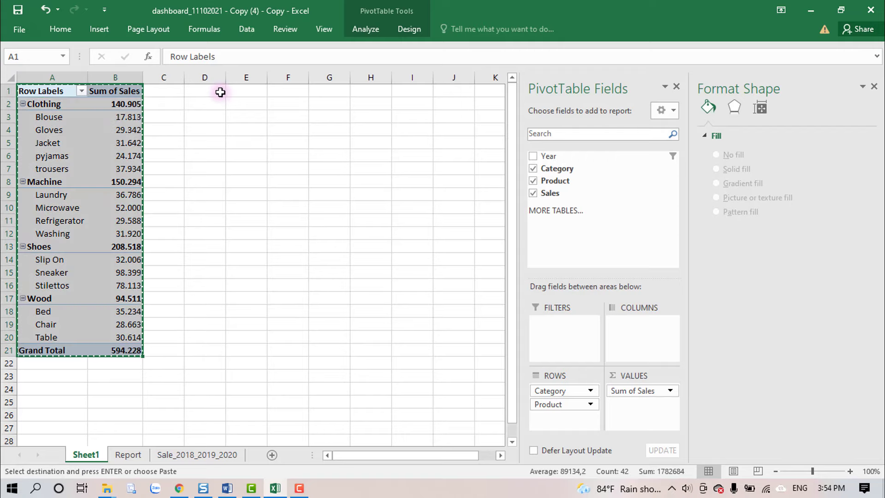
pyautogui.click(220, 92)
pyautogui.hotkey('ctrl', 'v')
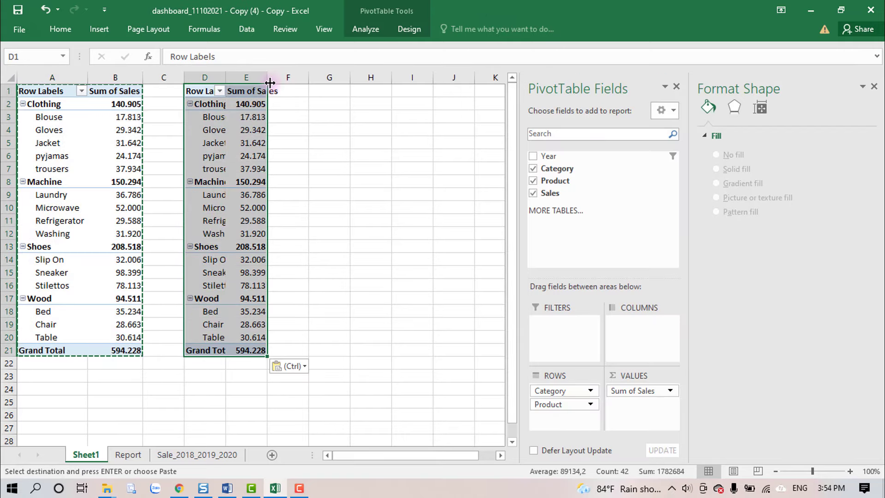
pyautogui.doubleClick(269, 82)
pyautogui.doubleClick(226, 78)
# - Rearrange the copied PivotTable's fields: remove Product, put Category in the columns and Year in the rows
pyautogui.click(252, 130)
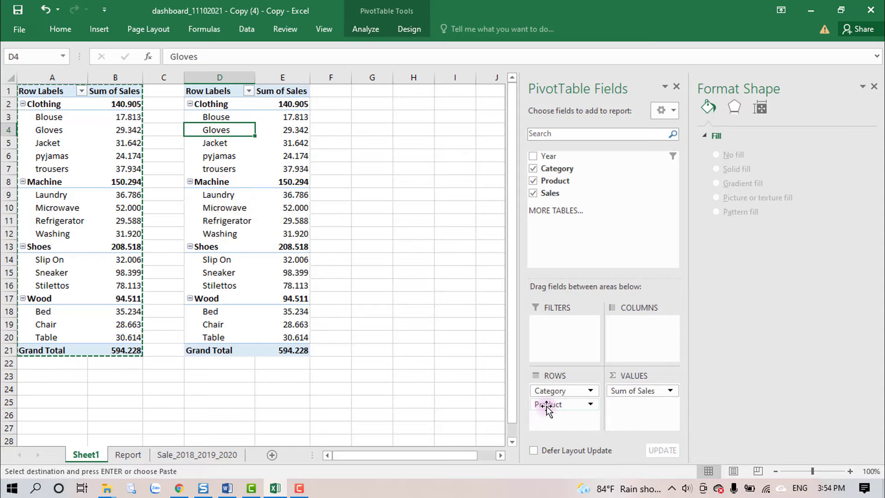
pyautogui.moveTo(547, 408); pyautogui.dragTo(431, 400)
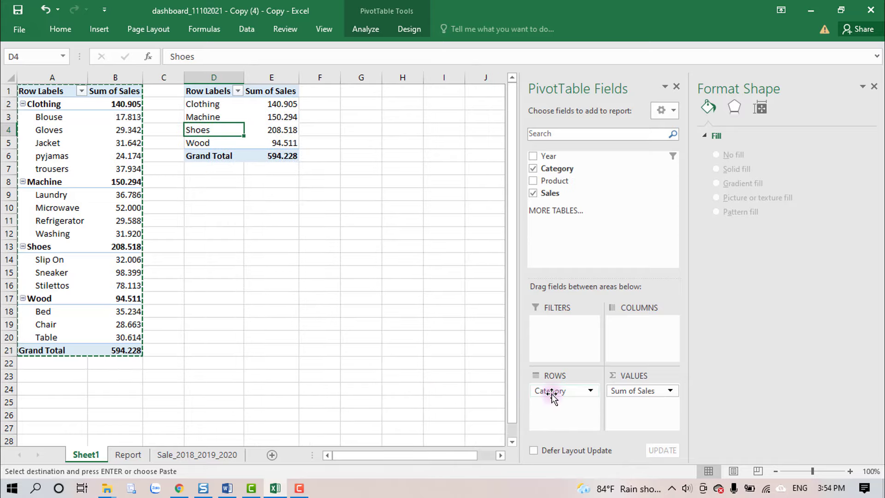
pyautogui.moveTo(553, 394); pyautogui.dragTo(655, 328)
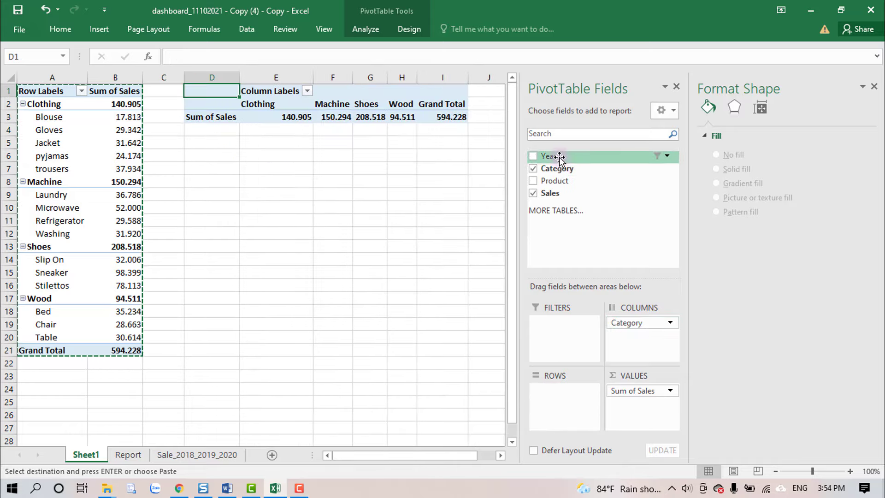
pyautogui.moveTo(560, 156); pyautogui.dragTo(559, 394)
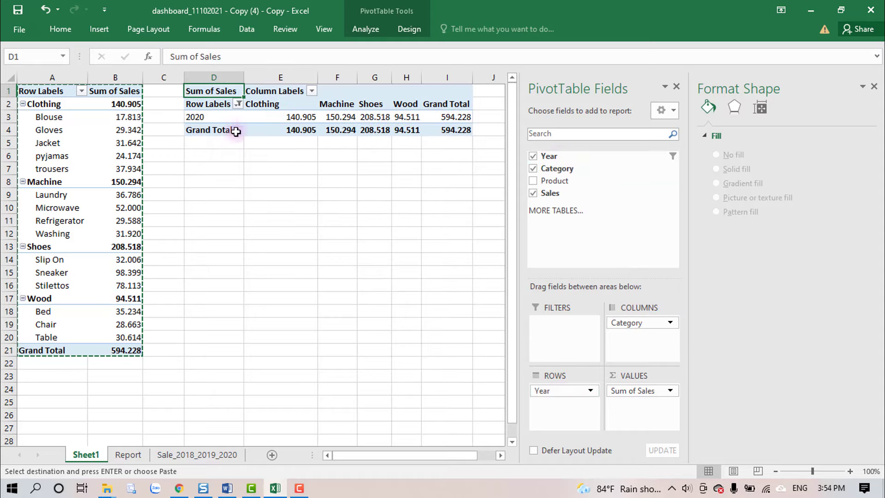
# - Set the Year filter of the copied PivotTable to Select All, and clear the copy selection
pyautogui.click(238, 105)
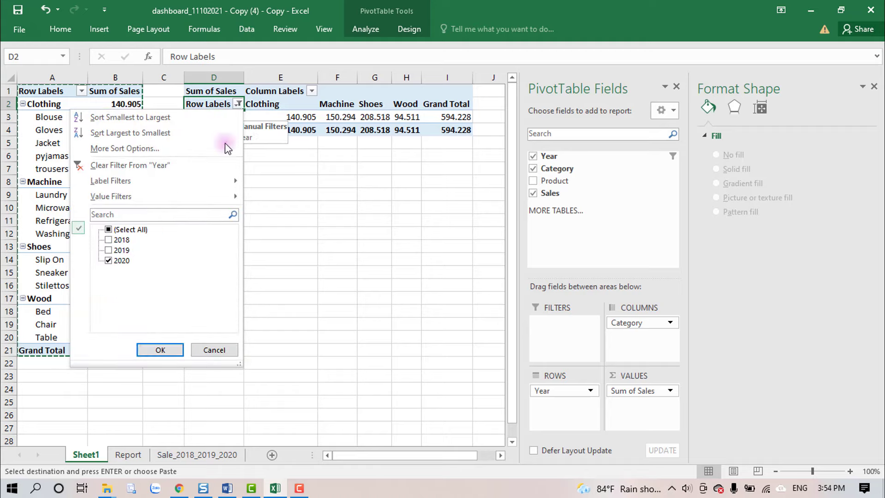
pyautogui.click(120, 229)
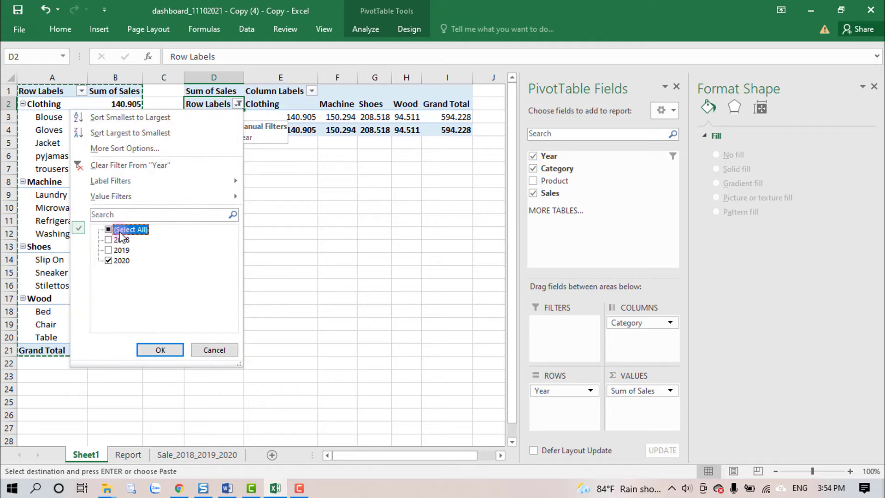
pyautogui.click(119, 231)
pyautogui.click(160, 350)
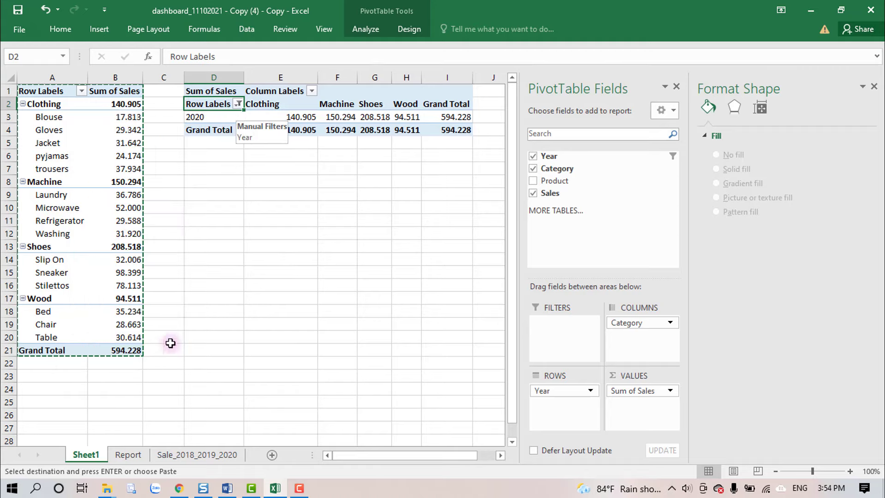
pyautogui.click(275, 257)
pyautogui.click(298, 353)
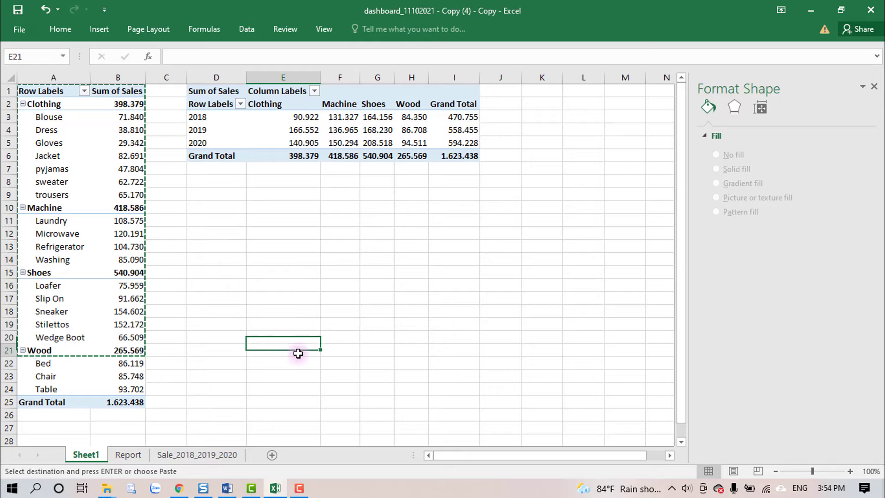
pyautogui.press('Escape')
pyautogui.click(308, 295)
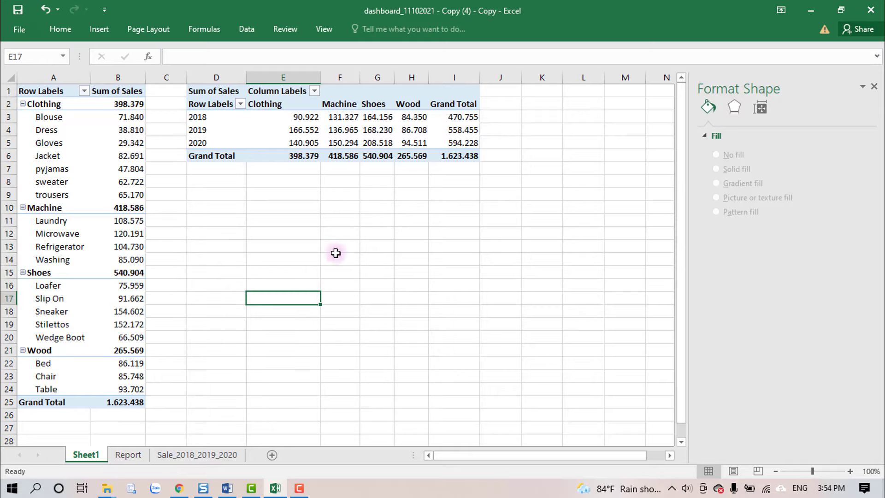
# - Insert a Line PivotChart from the Year-by-Category PivotTable at D1 and place it below that table
pyautogui.click(352, 130)
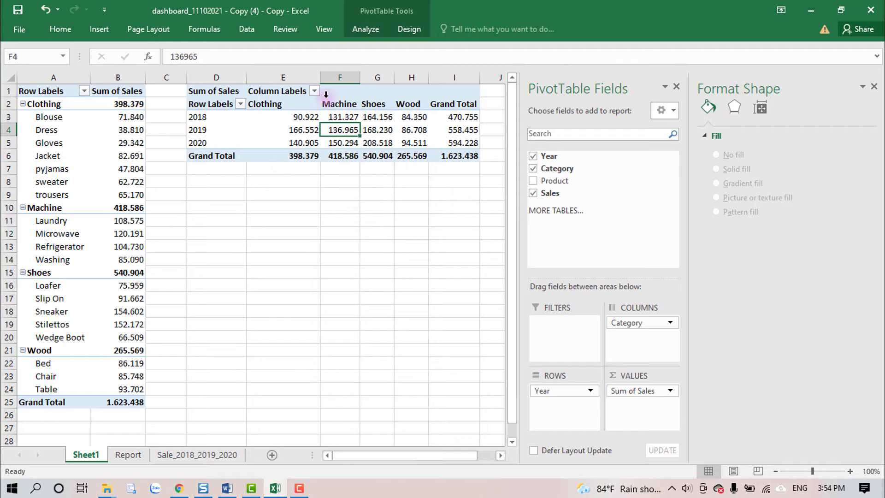
pyautogui.click(406, 30)
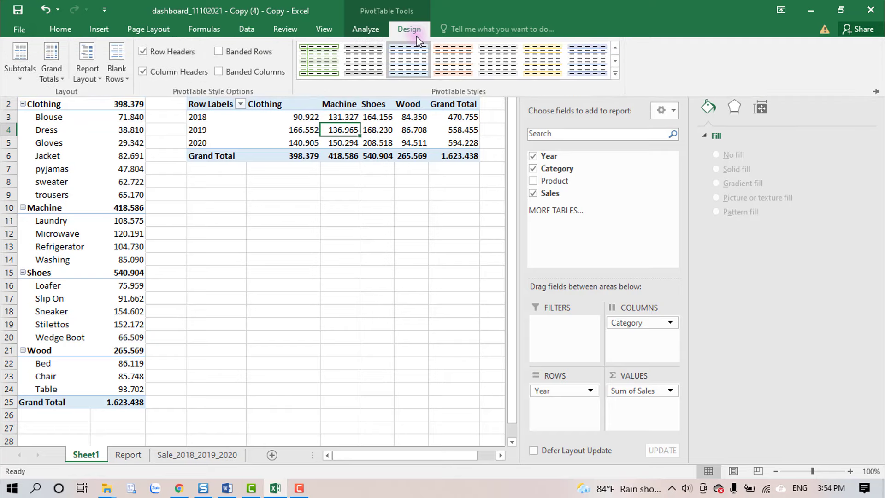
pyautogui.click(367, 29)
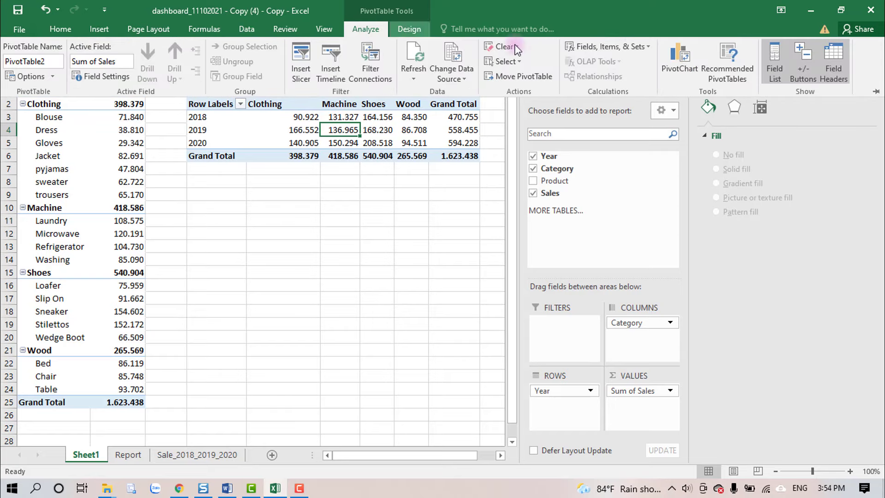
pyautogui.click(682, 59)
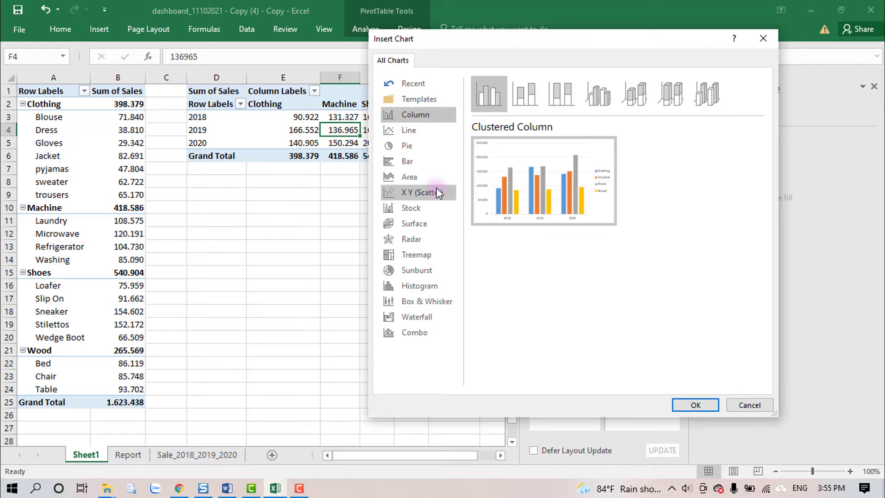
pyautogui.click(416, 131)
pyautogui.moveTo(521, 229)
pyautogui.click(693, 404)
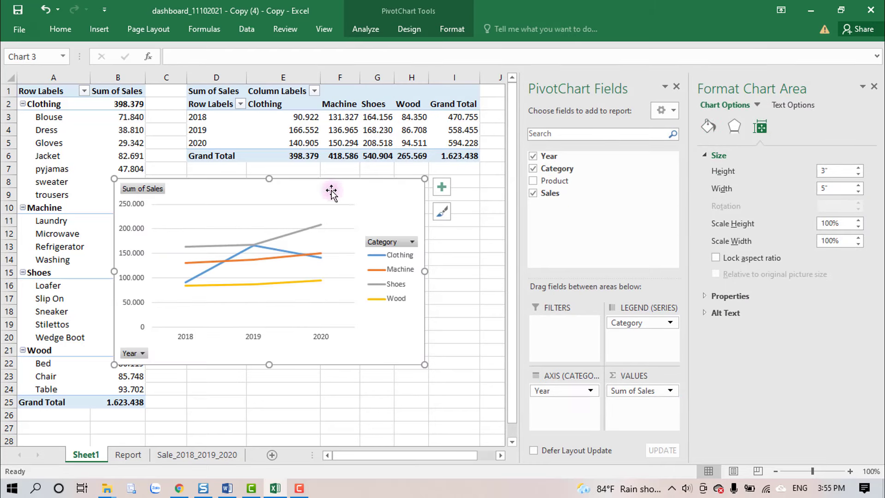
pyautogui.moveTo(333, 188); pyautogui.dragTo(398, 189)
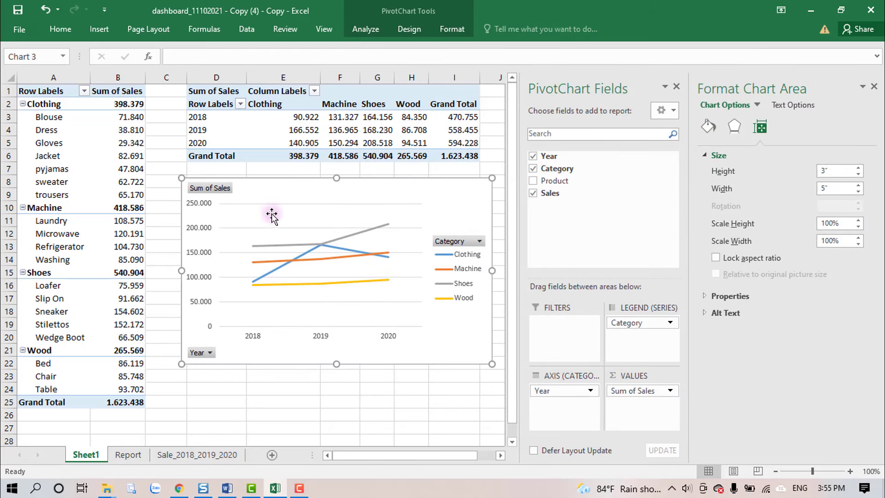
# - Hide all field buttons on the line PivotChart
pyautogui.rightClick(215, 190)
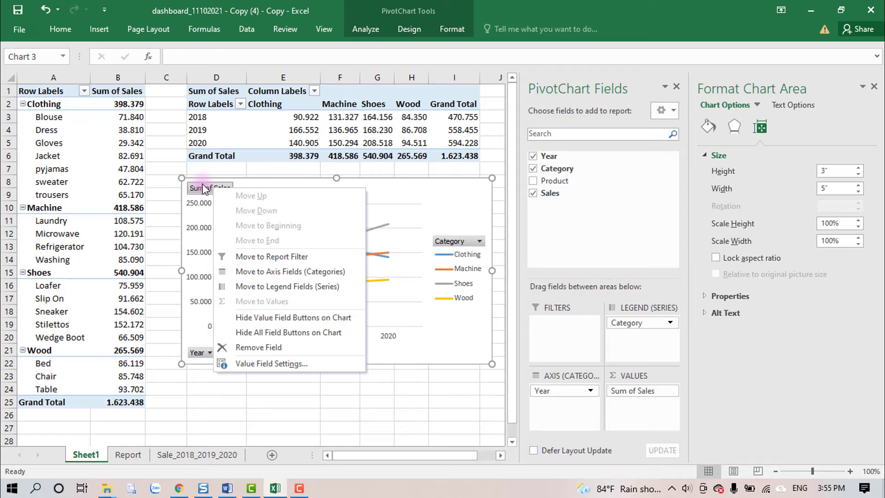
pyautogui.click(269, 332)
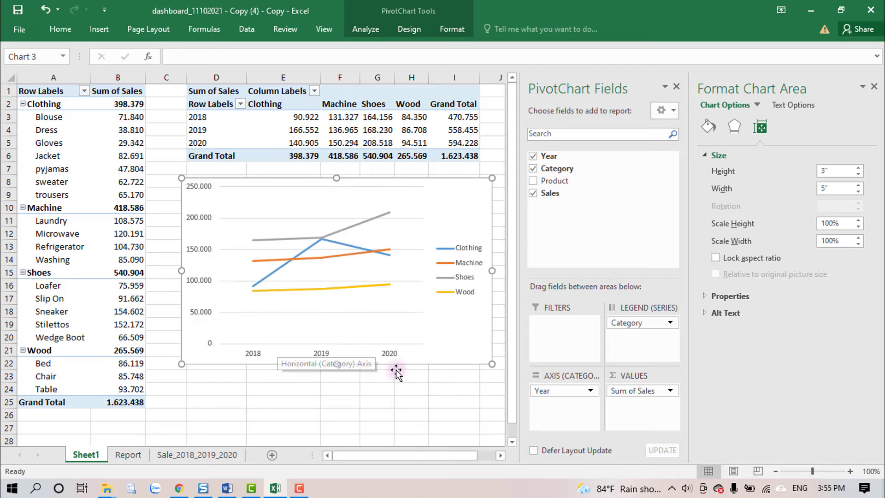
pyautogui.click(411, 406)
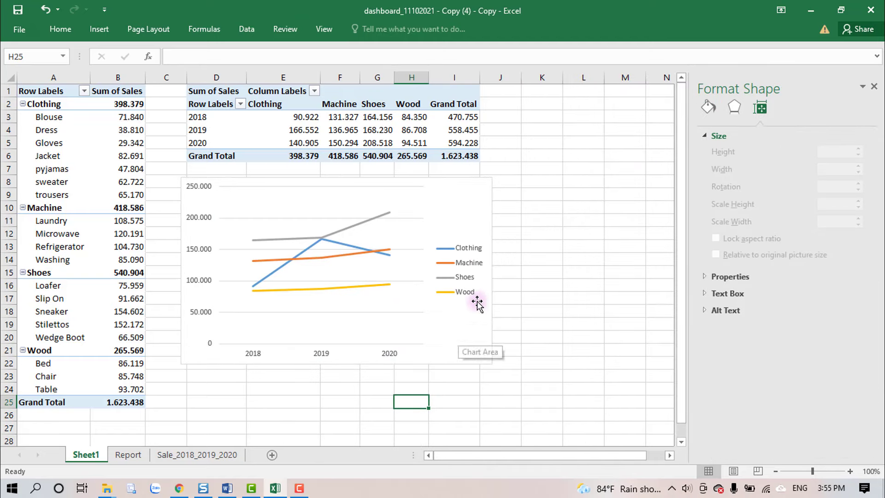
# - Shift the line chart slightly toward column C and place its legend at the bottom, keeping the gridlines on
pyautogui.click(486, 189)
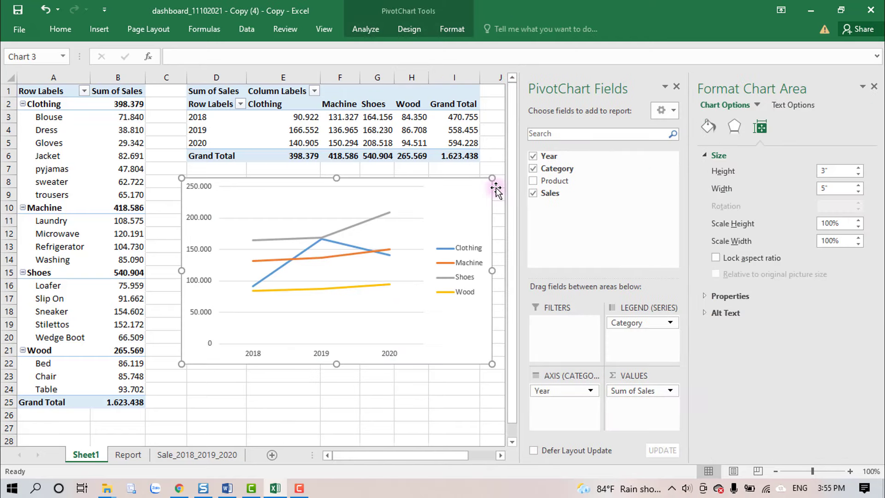
pyautogui.moveTo(484, 189); pyautogui.dragTo(446, 189)
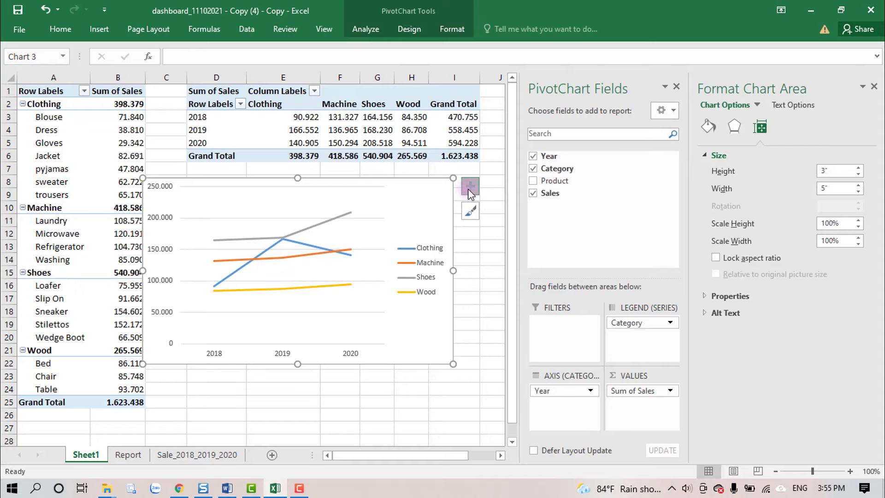
pyautogui.click(468, 189)
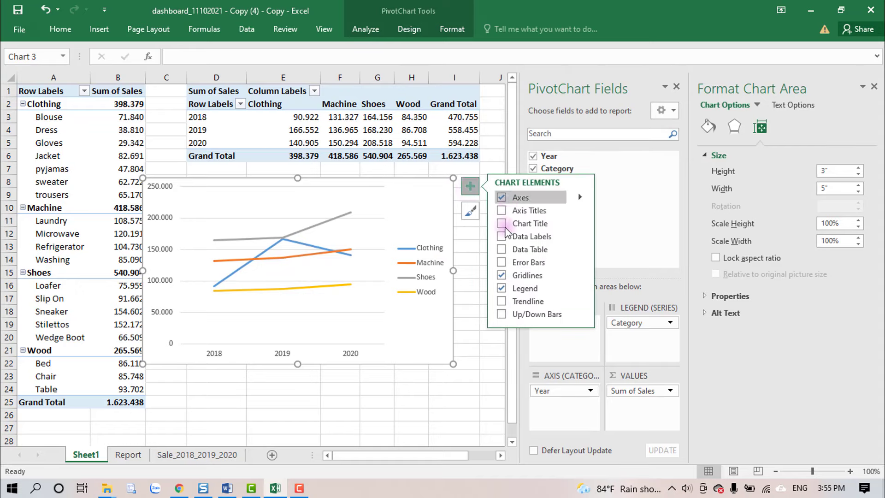
pyautogui.click(499, 288)
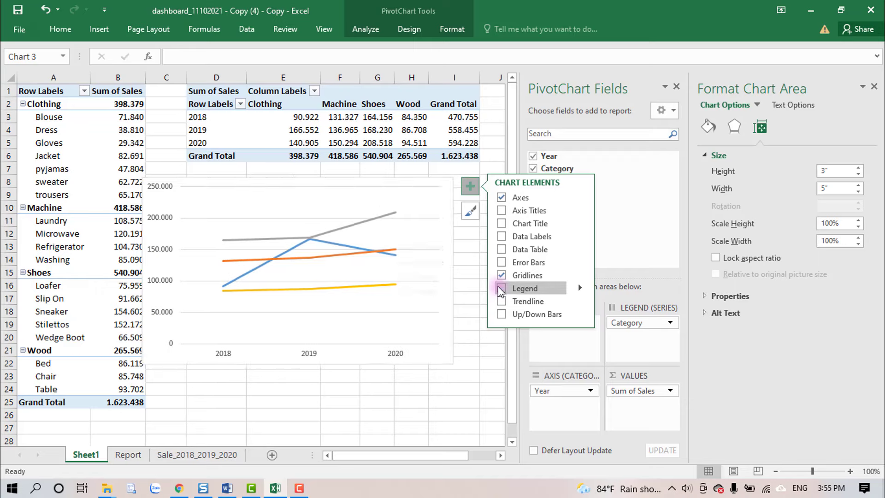
pyautogui.click(500, 289)
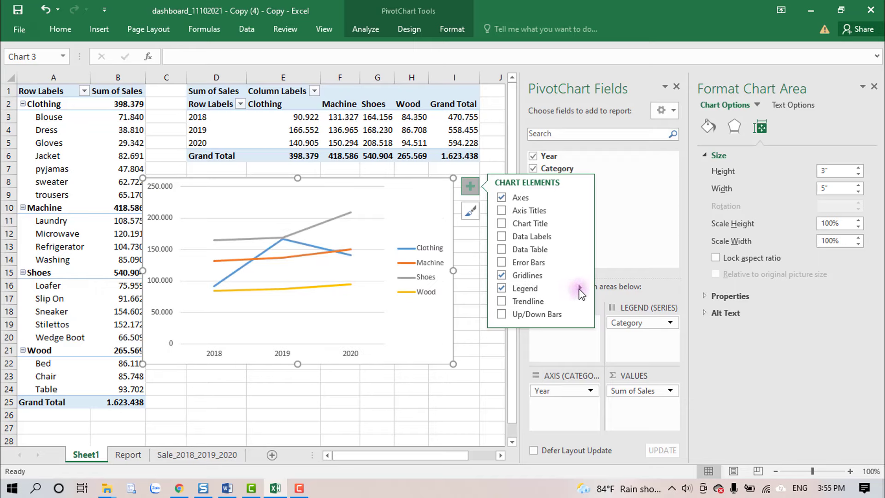
pyautogui.moveTo(579, 291)
pyautogui.click(618, 333)
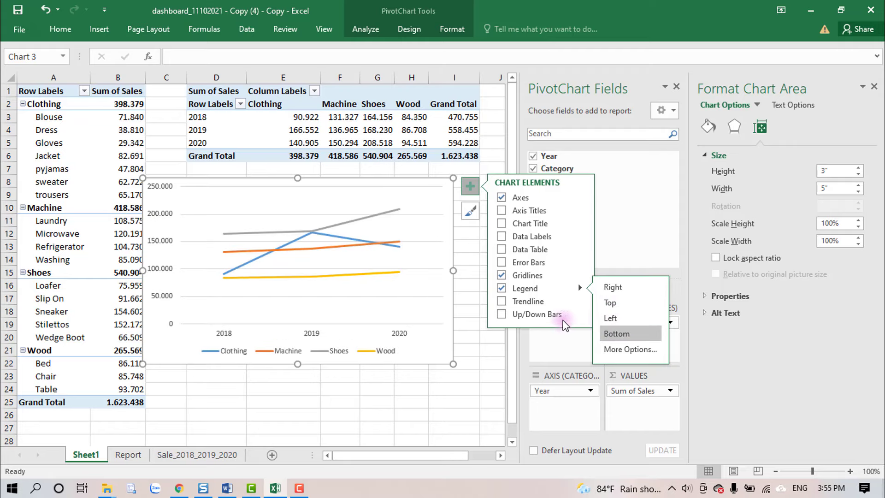
pyautogui.click(501, 275)
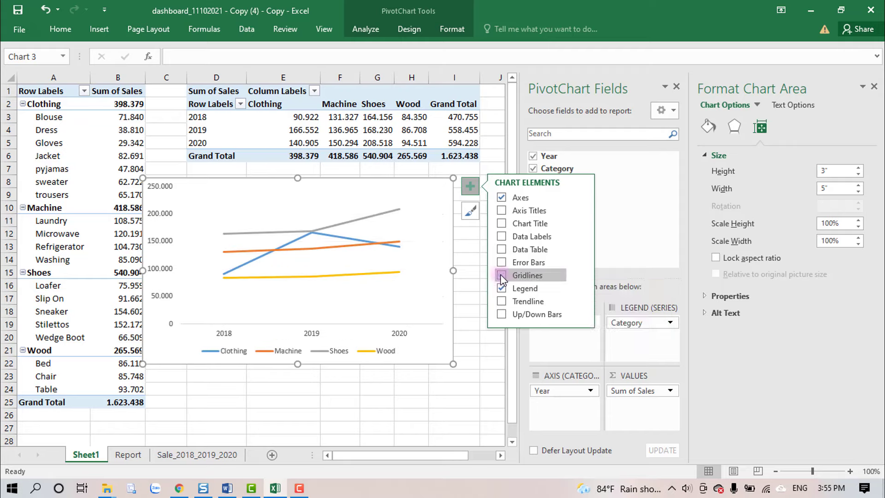
pyautogui.click(501, 275)
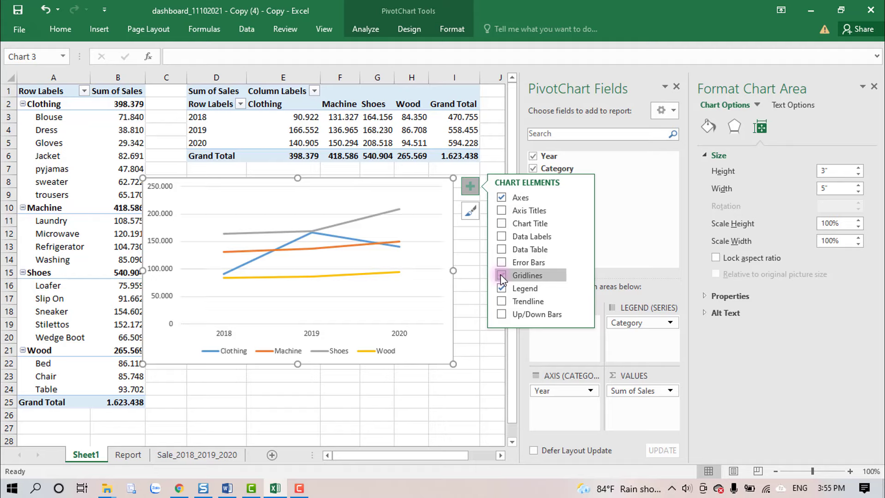
# - Add a chart title to the line chart reading "Sale on each category"
pyautogui.click(502, 224)
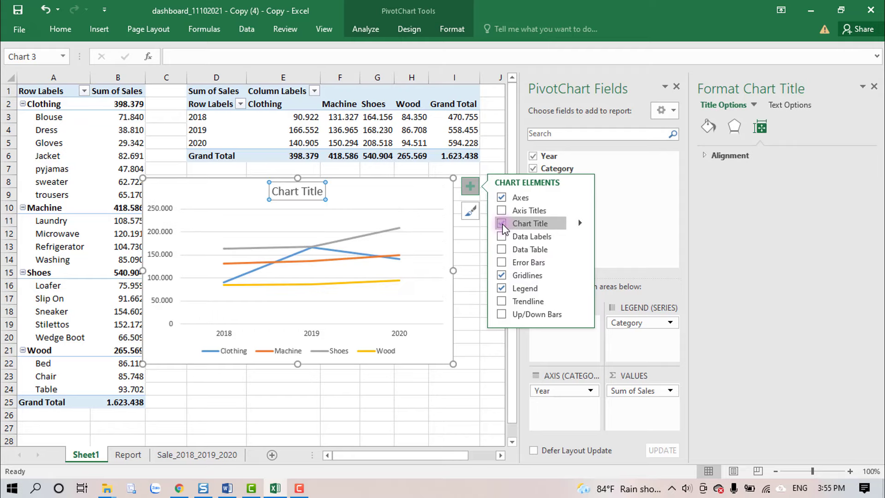
pyautogui.tripleClick(297, 191)
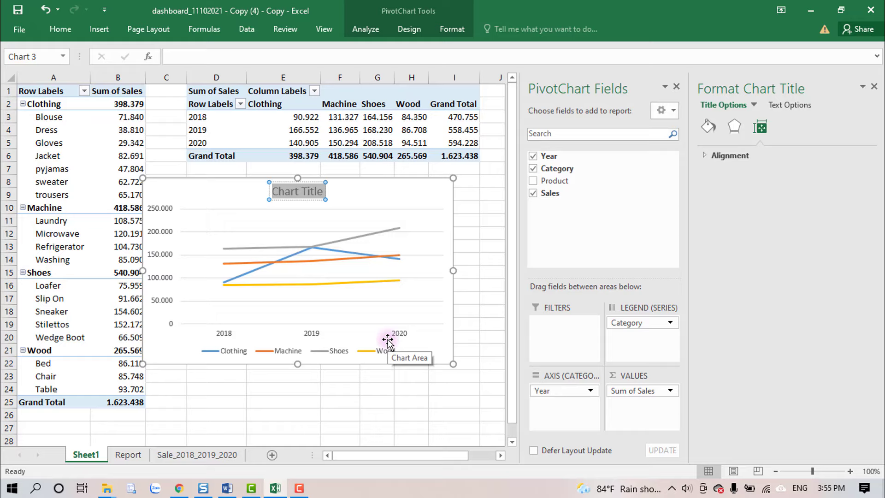
pyautogui.write('Sale')
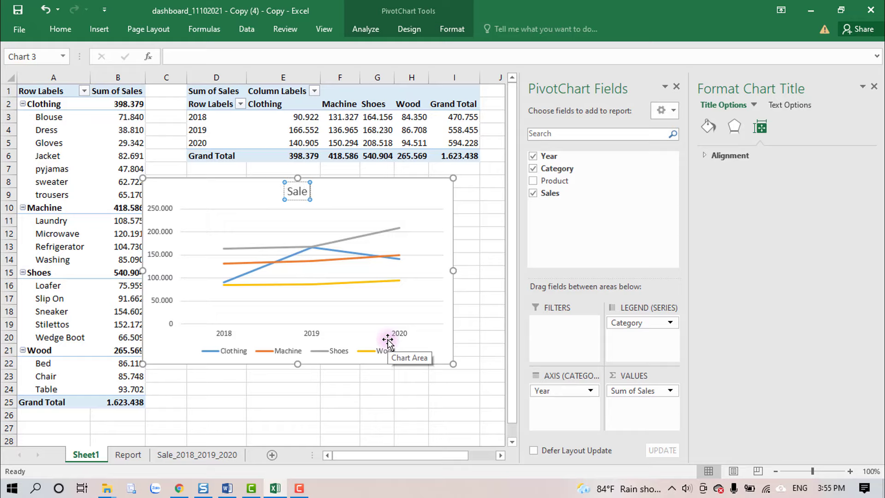
pyautogui.write(' on each')
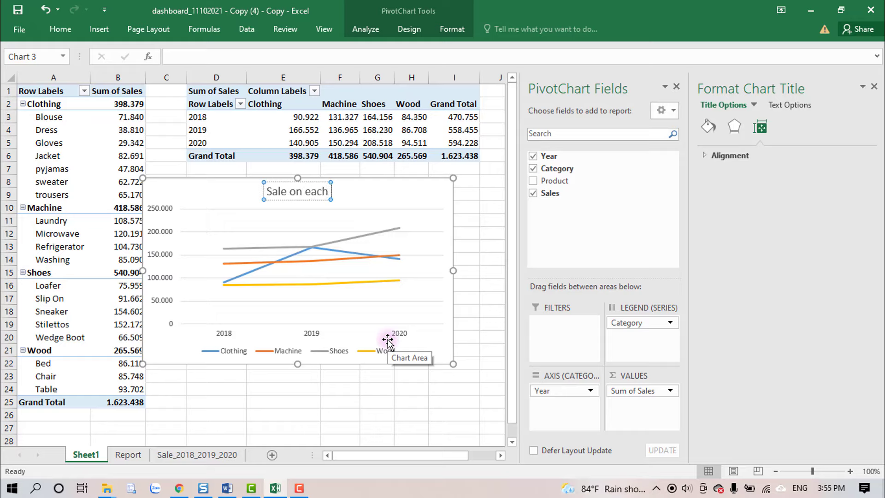
pyautogui.write(' c')
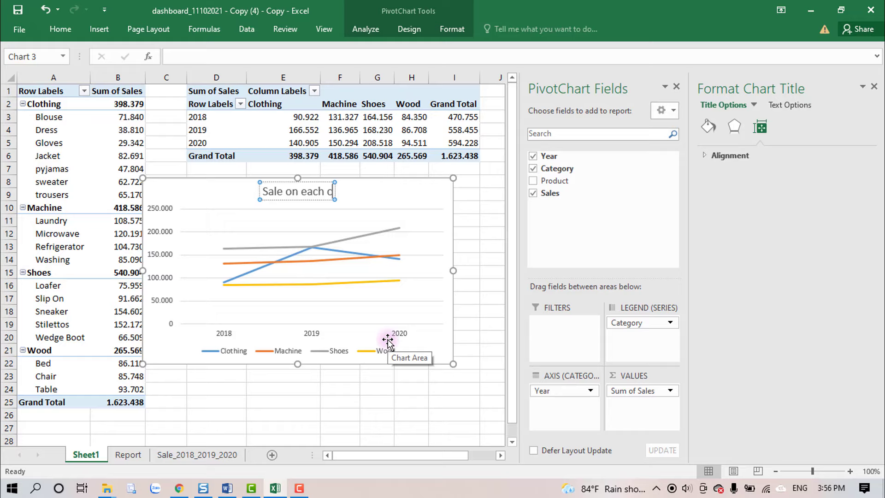
pyautogui.write('ategory')
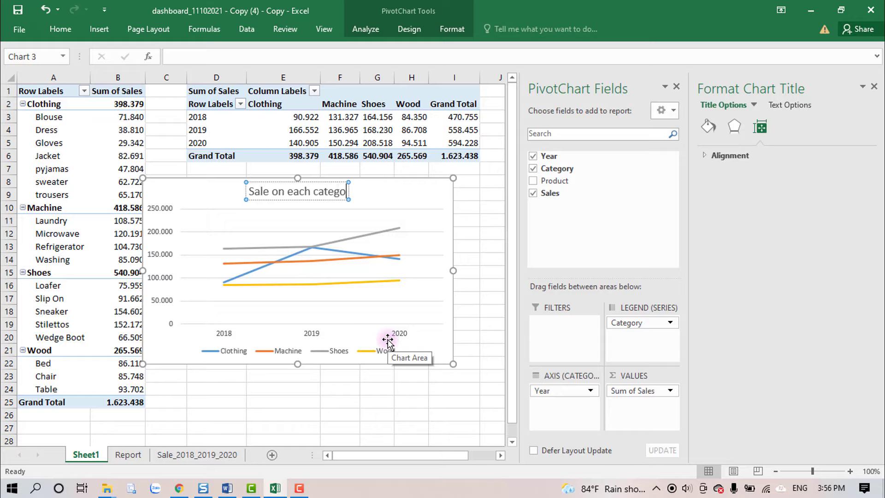
pyautogui.click(389, 196)
# - Make the line chart's title bold and move it to the chart's upper-left corner
pyautogui.click(330, 198)
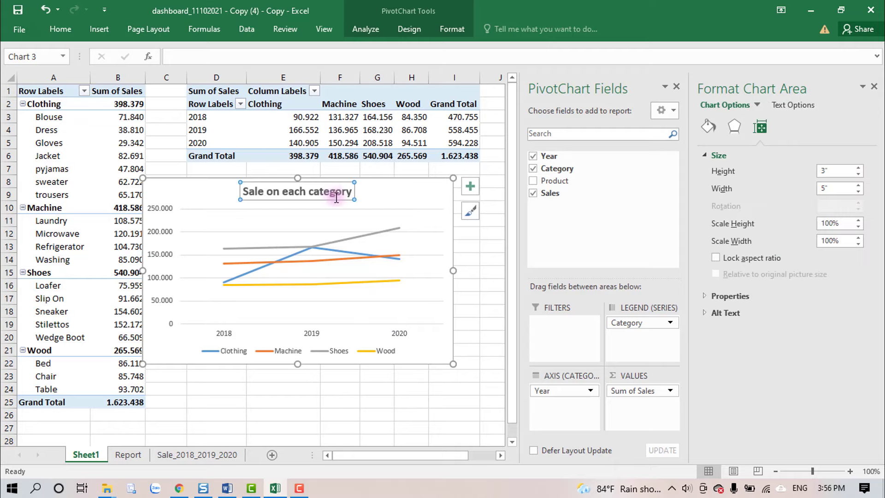
pyautogui.moveTo(328, 200); pyautogui.dragTo(240, 199)
pyautogui.click(384, 199)
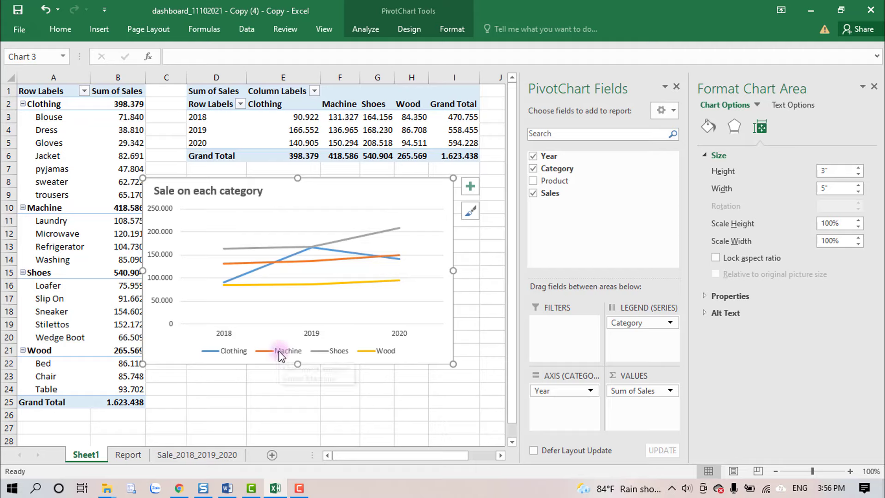
# - Set the axis position of the line chart's horizontal year axis to On tick marks
pyautogui.click(238, 337)
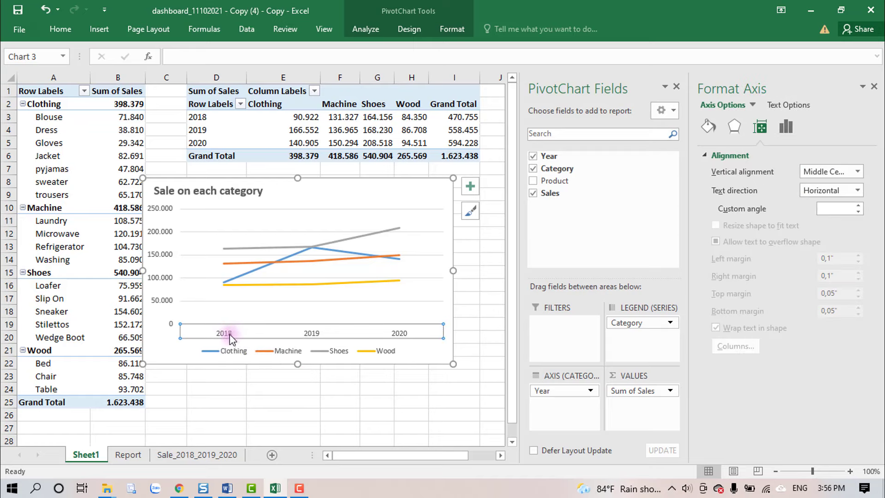
pyautogui.press('Escape')
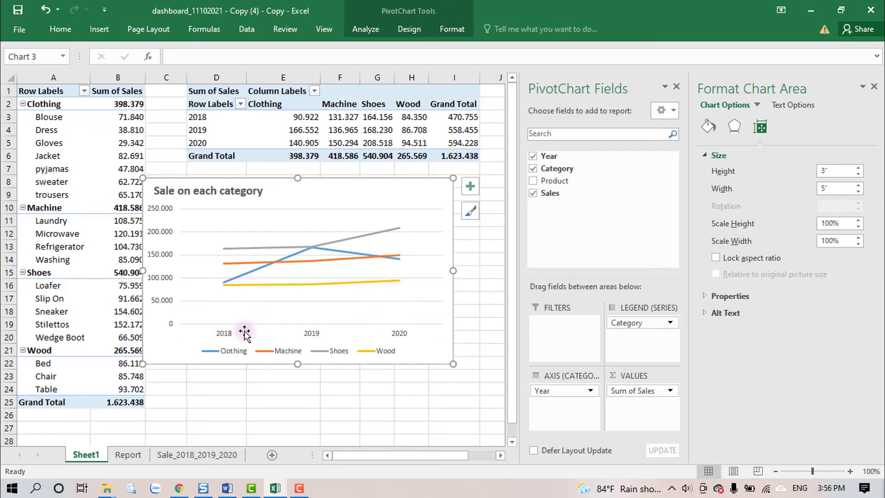
pyautogui.click(233, 334)
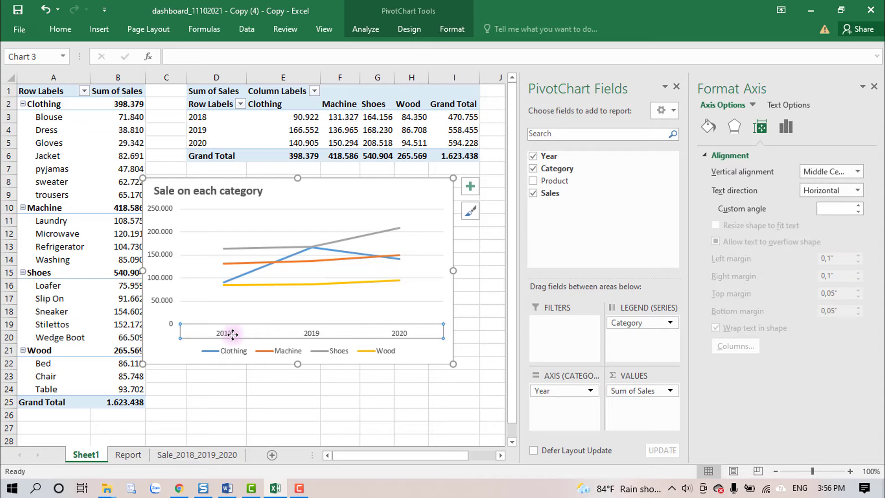
pyautogui.click(789, 127)
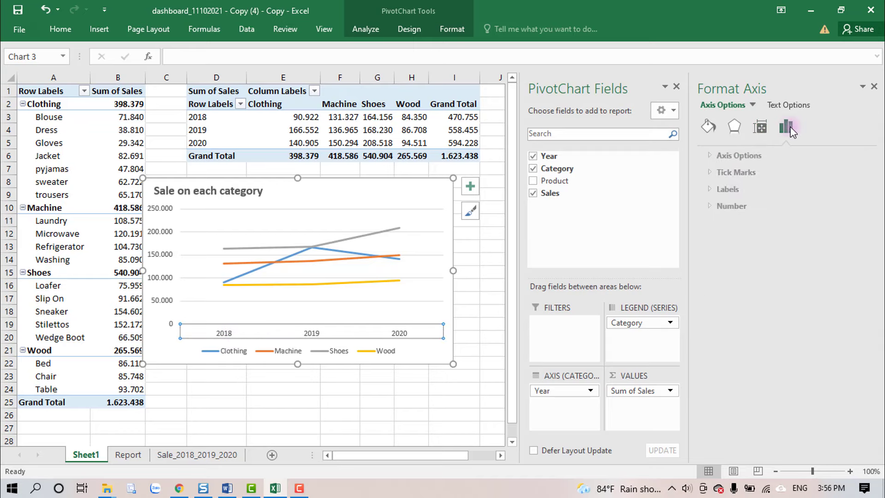
pyautogui.click(707, 156)
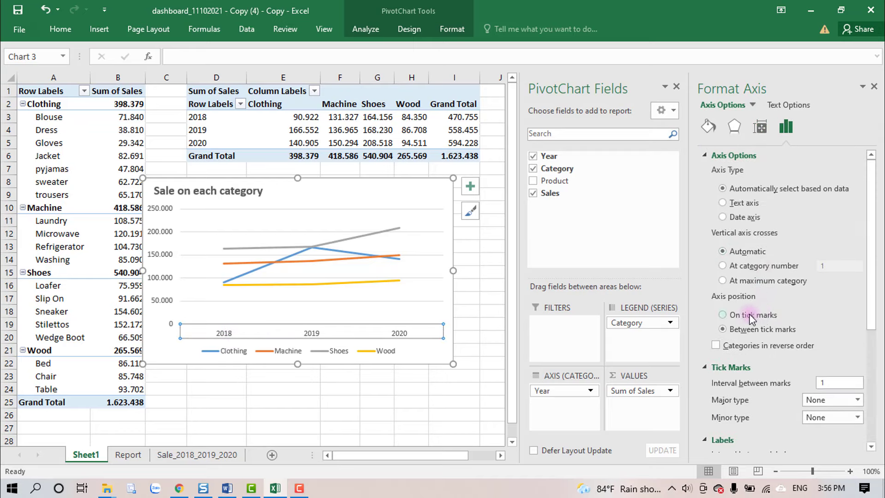
pyautogui.click(731, 314)
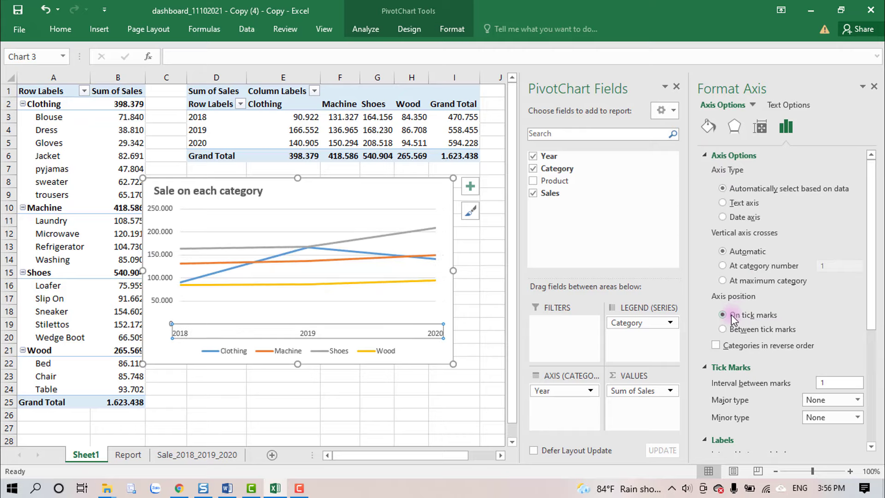
pyautogui.click(364, 387)
# - Move the line chart clear of the PivotTable in columns A and B, and add a Category slicer for it
pyautogui.click(367, 193)
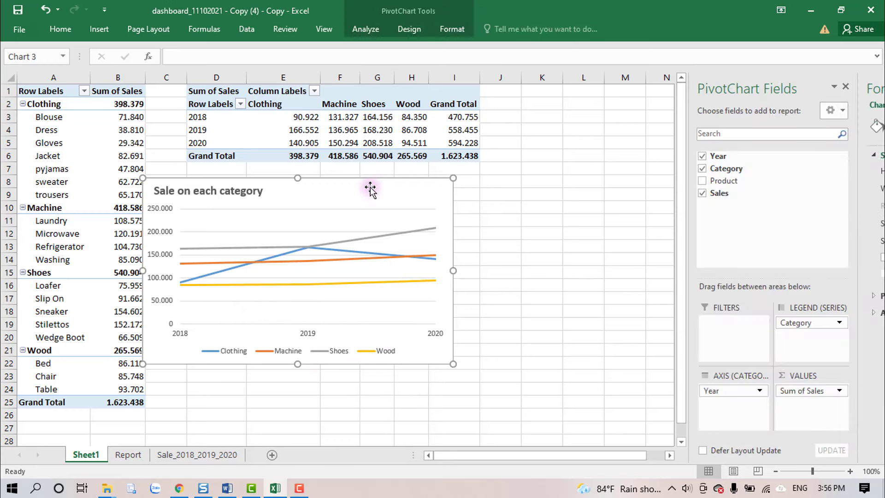
pyautogui.moveTo(370, 190); pyautogui.dragTo(392, 188)
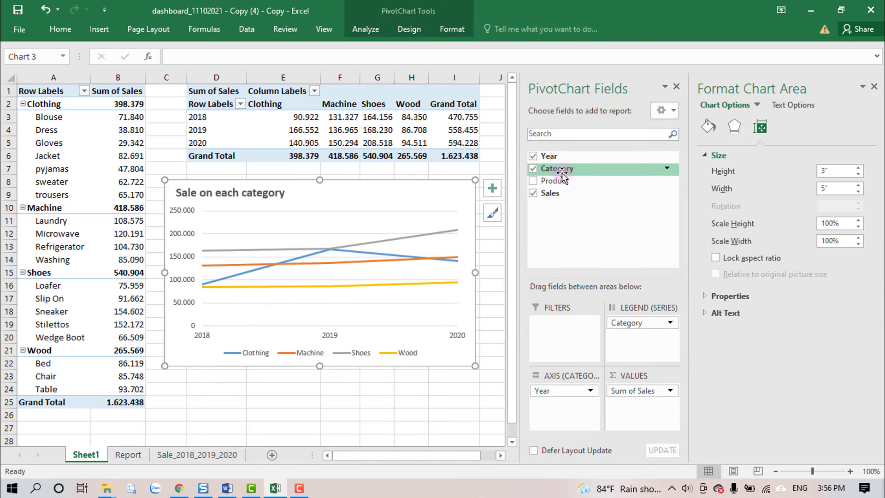
pyautogui.rightClick(578, 171)
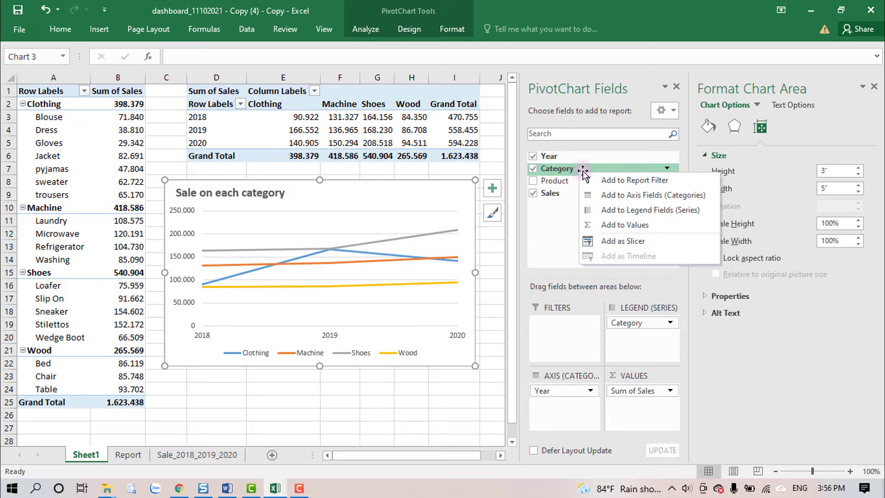
pyautogui.click(630, 243)
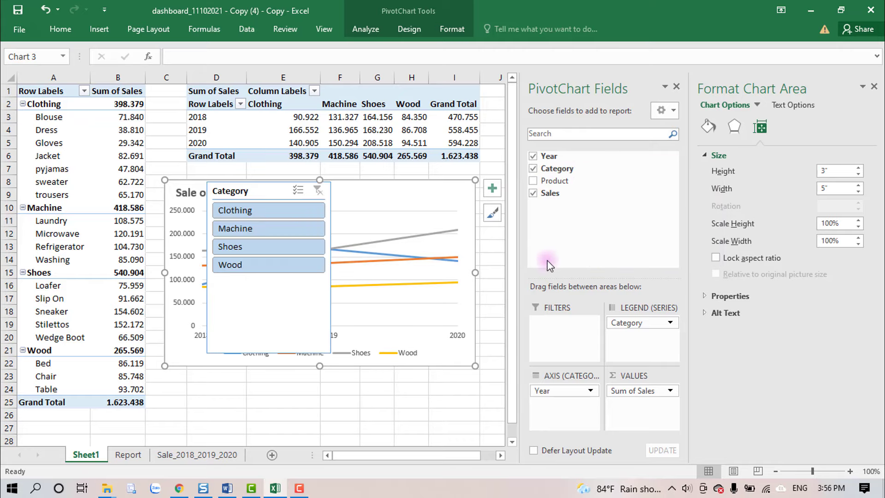
# - Set the Category slicer's number of columns to 4
pyautogui.click(292, 304)
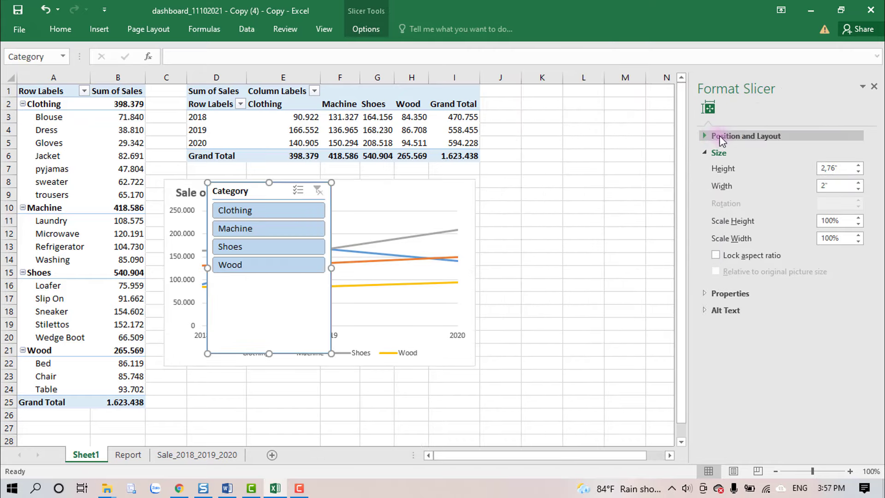
pyautogui.click(708, 136)
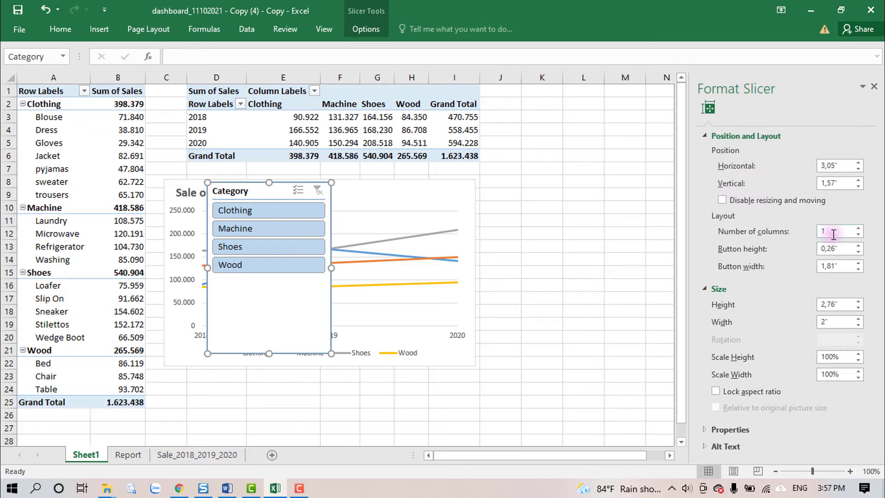
pyautogui.write('4')
pyautogui.click(361, 384)
# - Turn off the header display in the Category slicer's settings
pyautogui.click(306, 274)
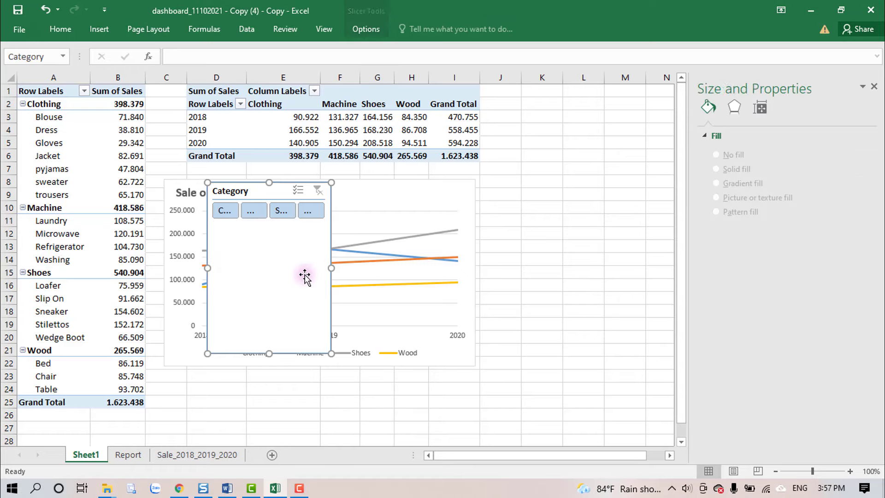
pyautogui.rightClick(265, 191)
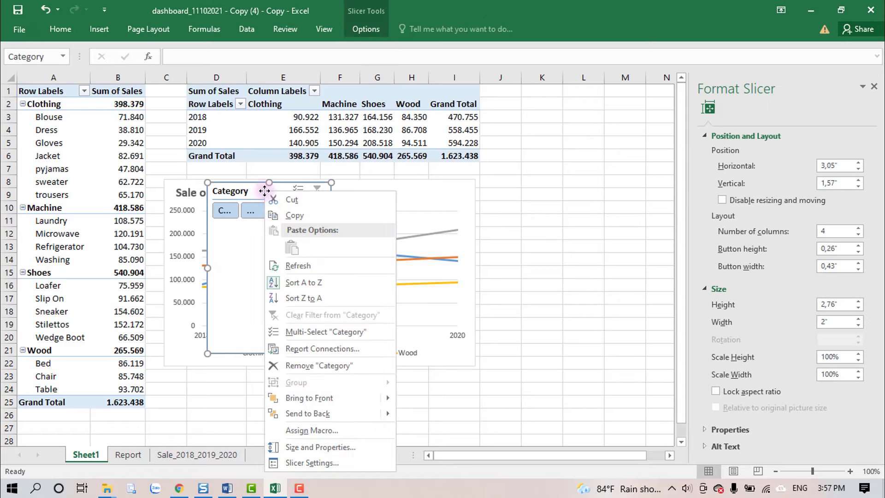
pyautogui.click(306, 463)
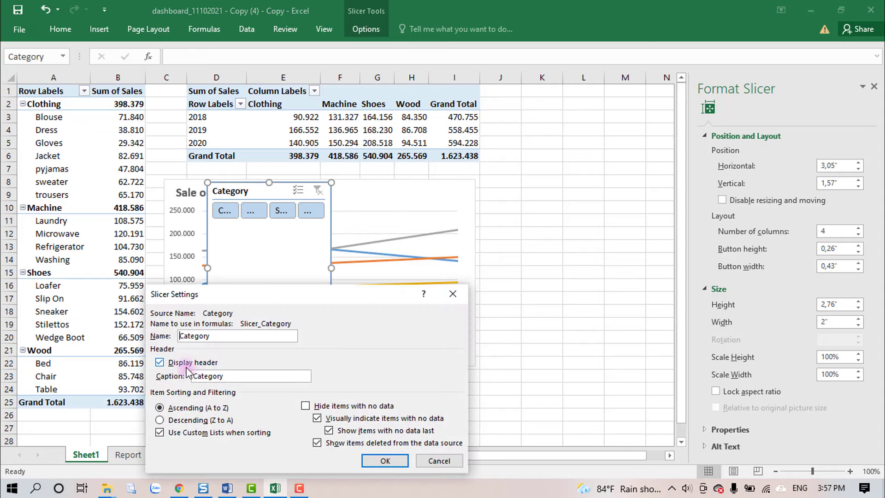
pyautogui.click(385, 460)
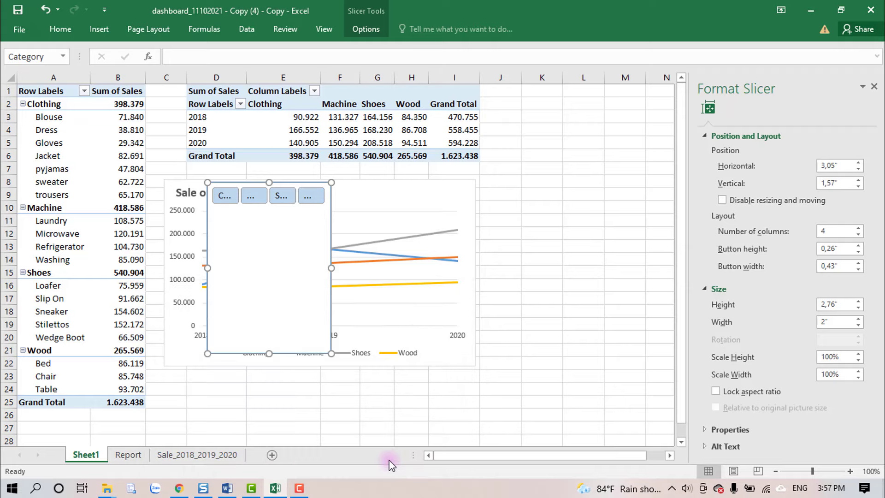
# - Resize the Category slicer to about 0.48 inches high and 2.89 inches wide, placed in the line chart's upper-right corner
pyautogui.moveTo(332, 271); pyautogui.dragTo(397, 268)
pyautogui.moveTo(302, 353); pyautogui.dragTo(421, 209)
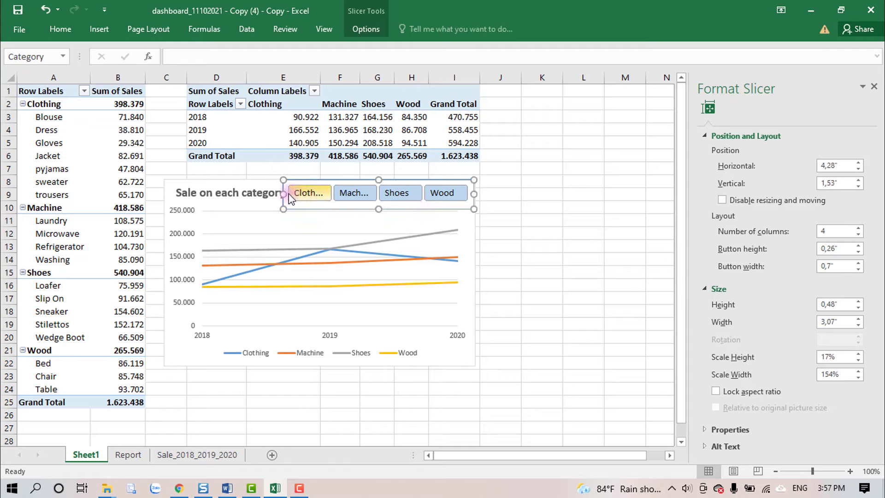
pyautogui.moveTo(284, 194); pyautogui.dragTo(295, 194)
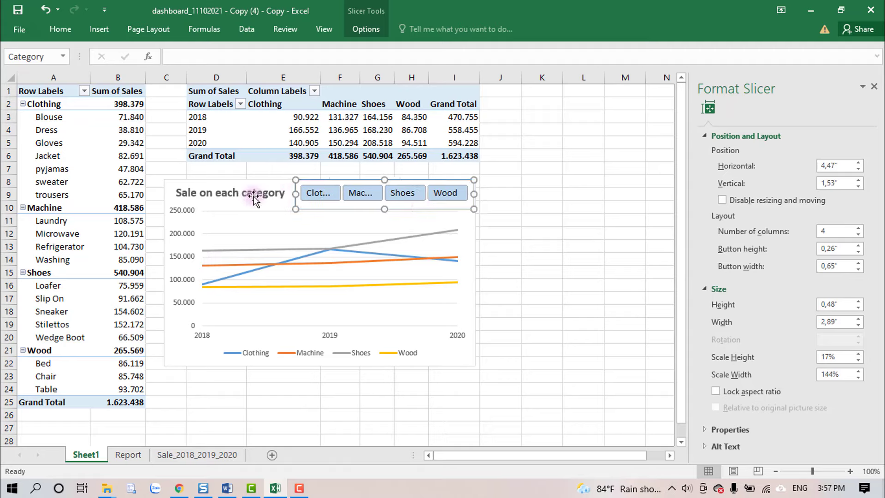
# - Shorten the line chart's title to "Sale on category" by deleting the word "each"
pyautogui.click(260, 194)
pyautogui.click(260, 194)
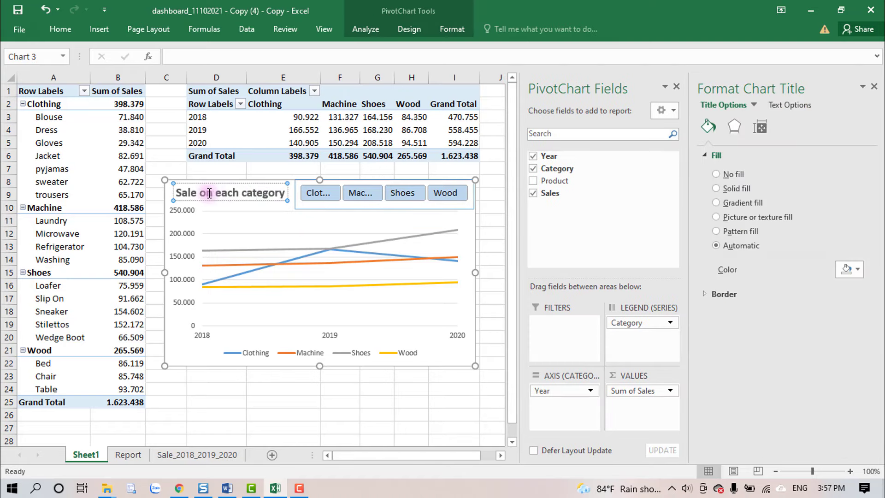
pyautogui.doubleClick(223, 193)
pyautogui.press('Delete')
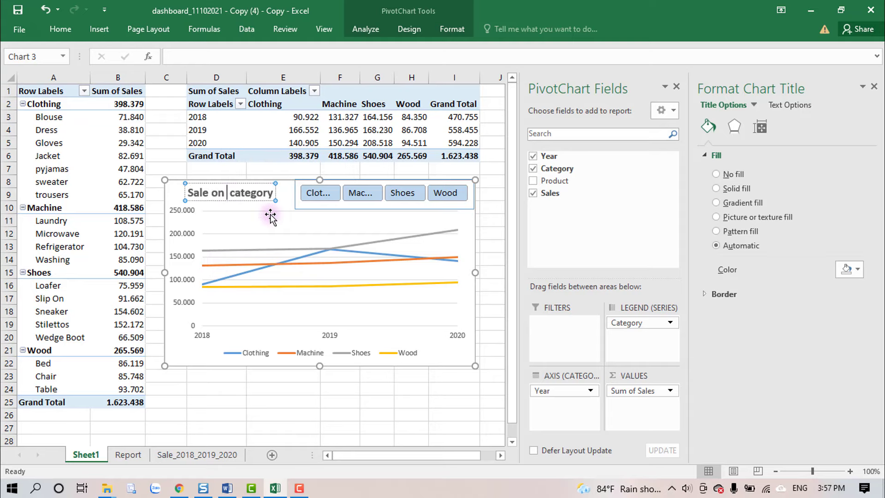
pyautogui.click(290, 207)
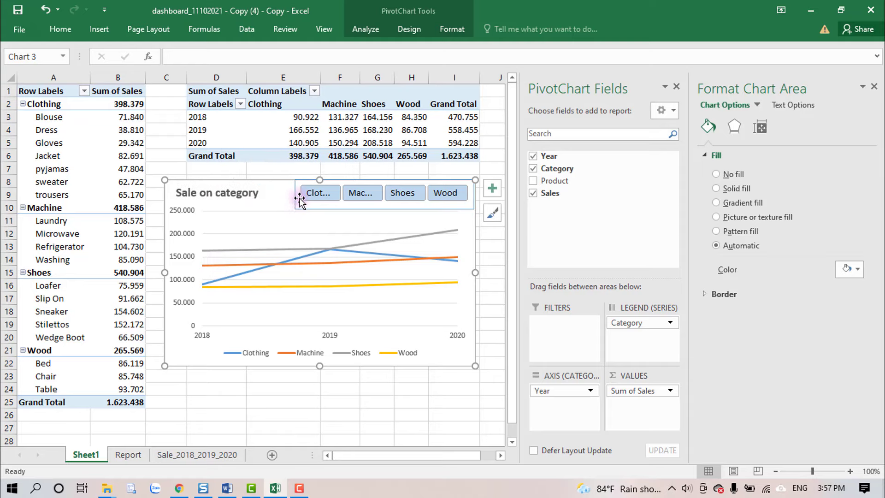
# - Widen the Category slicer toward the chart title to about 3.39 inches so its button labels fit
pyautogui.click(300, 199)
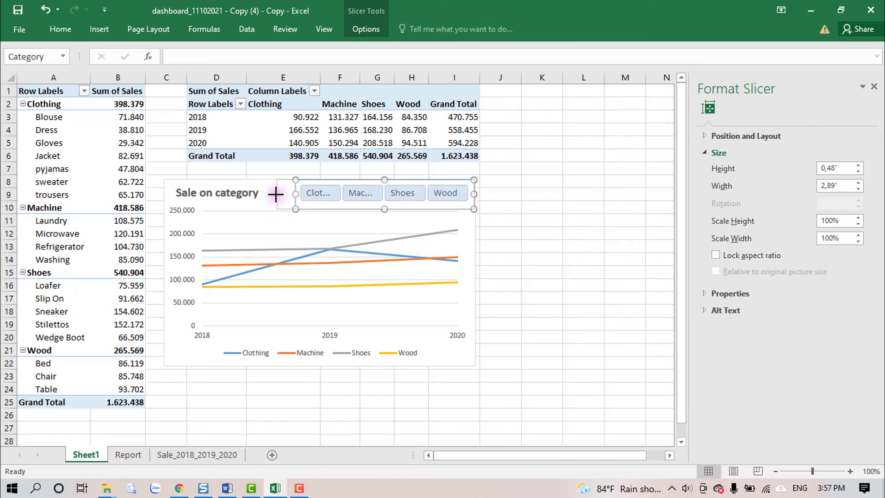
pyautogui.moveTo(295, 194); pyautogui.dragTo(264, 194)
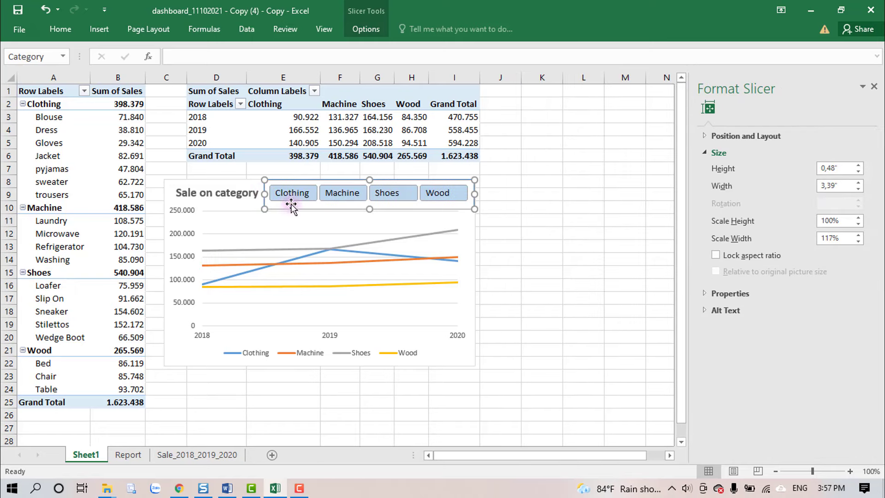
pyautogui.click(528, 235)
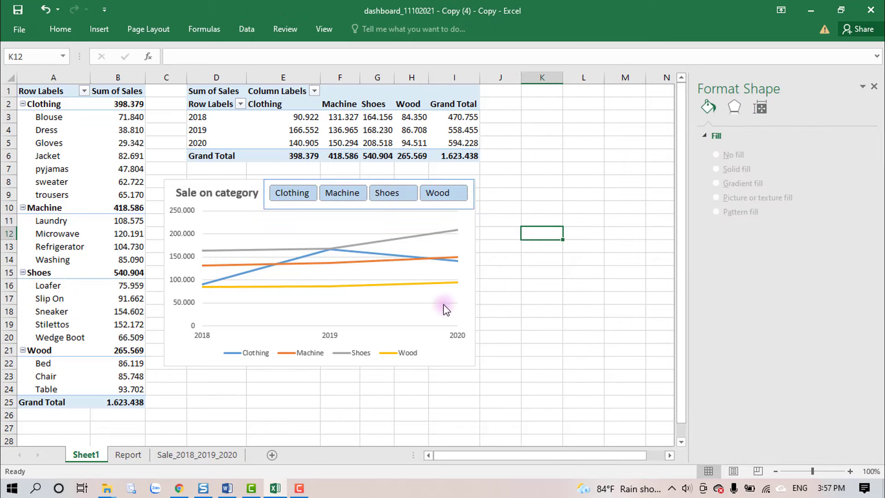
pyautogui.click(245, 185)
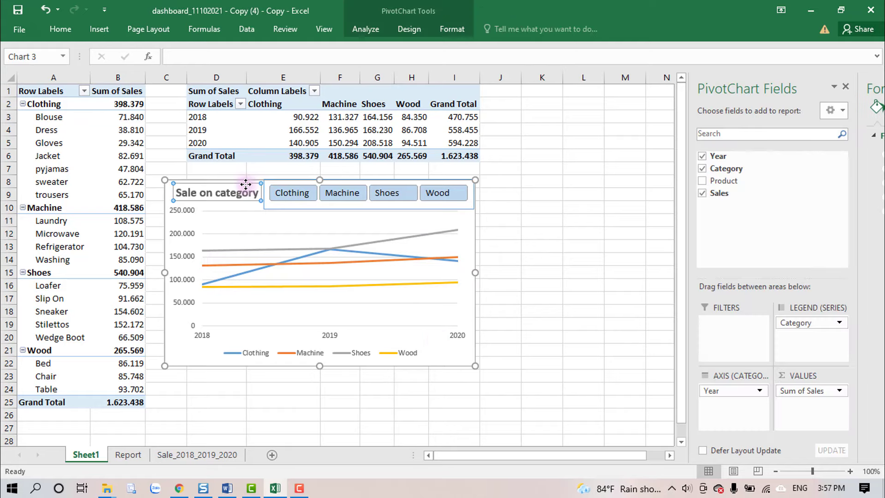
pyautogui.click(486, 286)
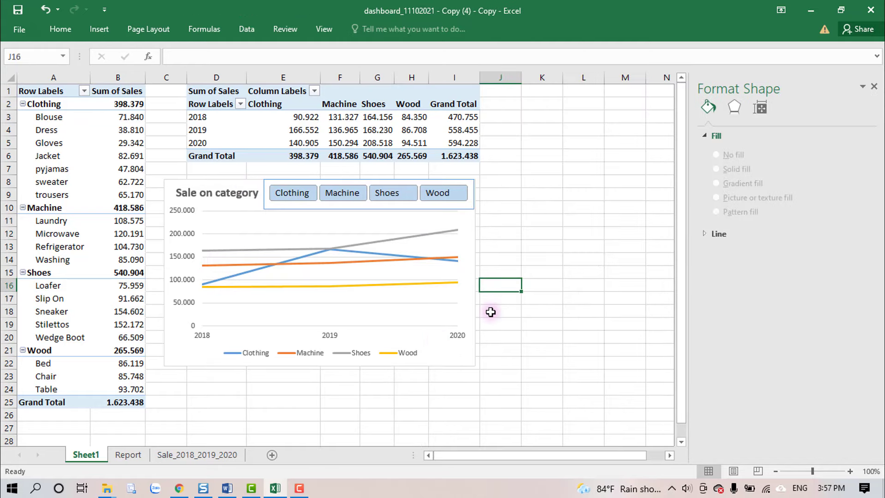
pyautogui.click(498, 333)
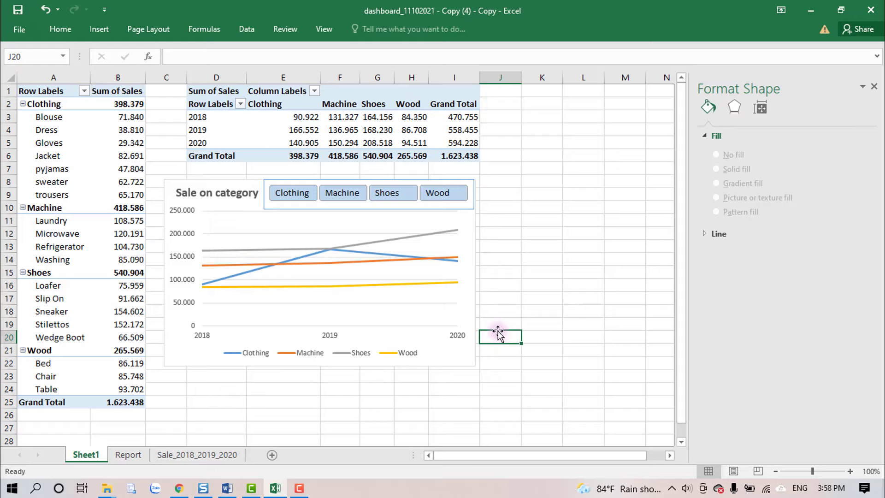
# - Cut the line chart together with its Category slicer from Sheet1 and paste both at cell G3 of the Report sheet
pyautogui.click(190, 366)
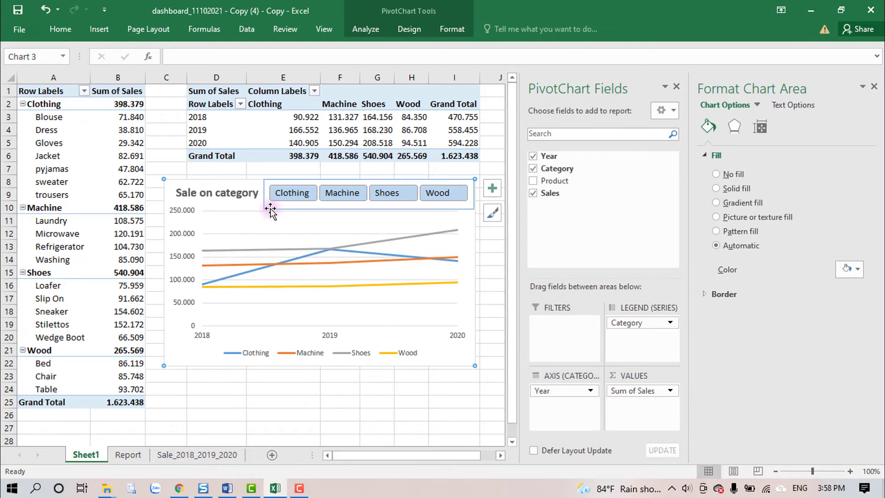
pyautogui.click(272, 209)
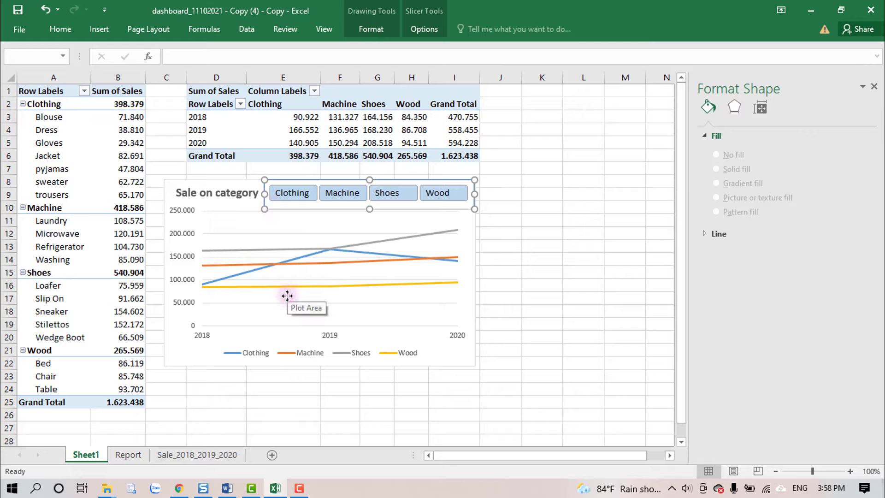
pyautogui.keyDown('ctrl'); pyautogui.click(319, 331); pyautogui.keyUp('ctrl')
pyautogui.hotkey('ctrl', 'x')
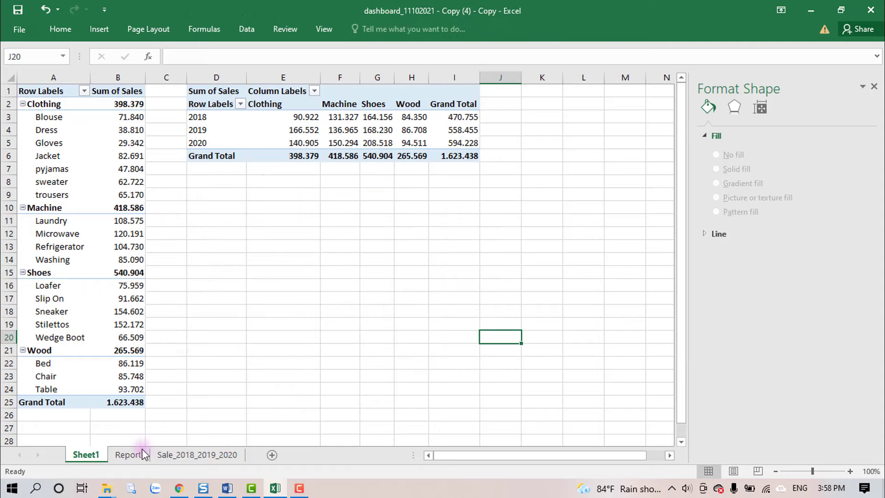
pyautogui.click(129, 456)
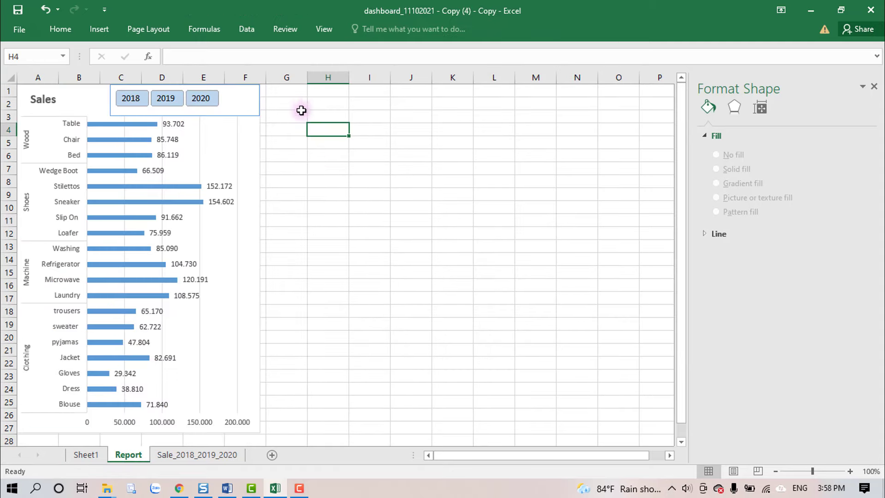
pyautogui.click(301, 93)
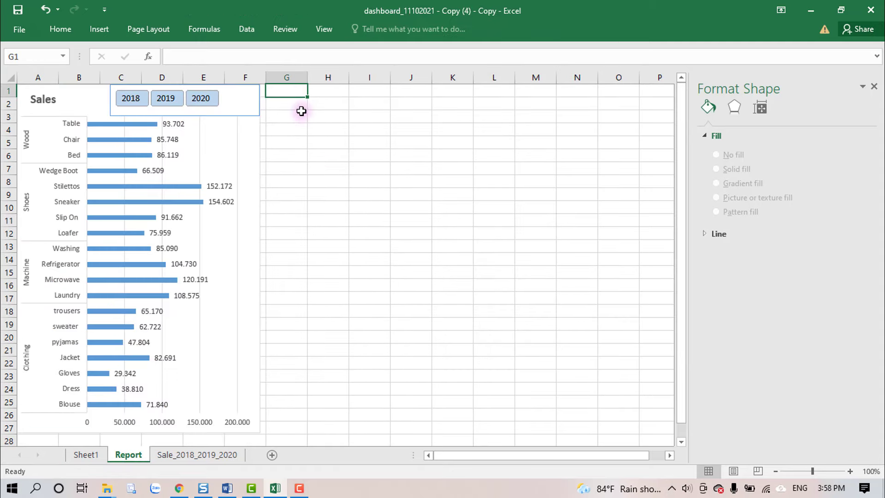
pyautogui.click(300, 114)
pyautogui.hotkey('ctrl', 'v')
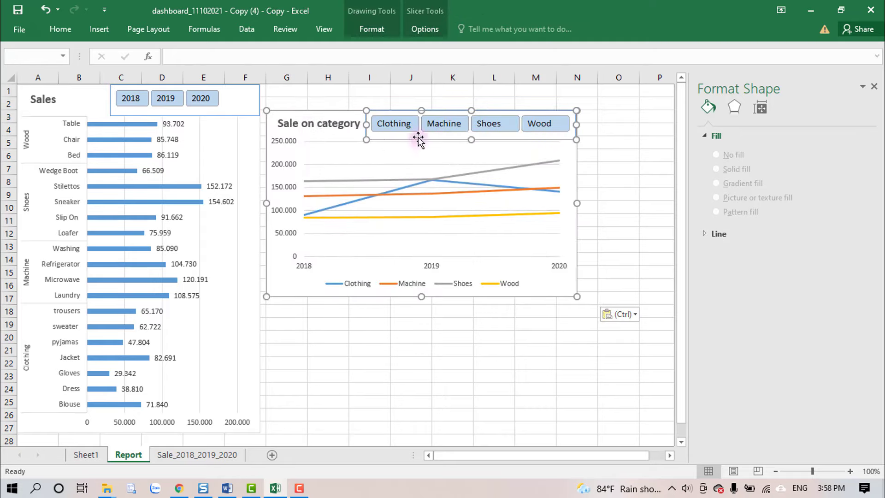
# - Test the Category slicer by filtering the line chart to Clothing, Machine, Shoes and Wood, and reselect all four categories
pyautogui.click(399, 124)
pyautogui.click(446, 125)
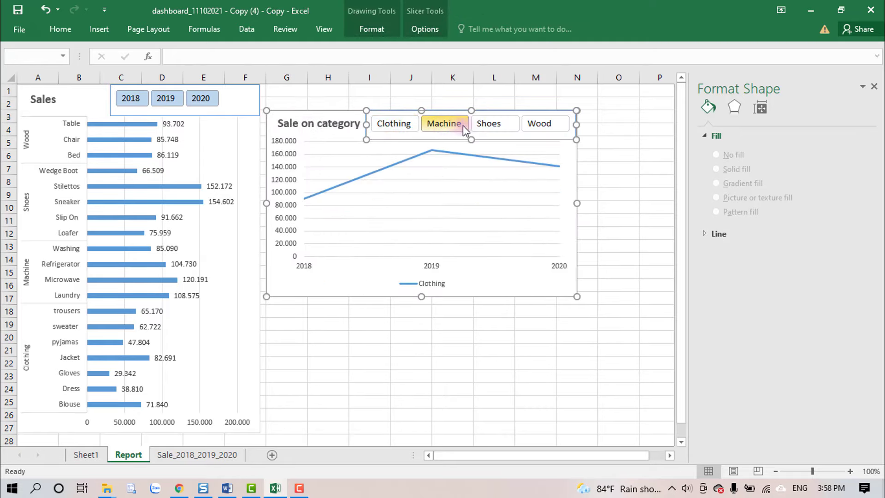
pyautogui.click(487, 125)
pyautogui.click(542, 128)
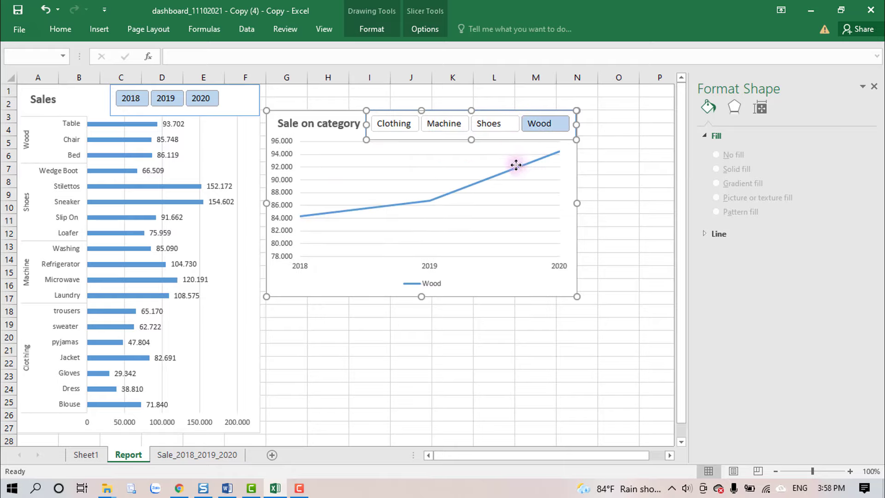
pyautogui.keyDown('shift'); pyautogui.click(399, 129); pyautogui.keyUp('shift')
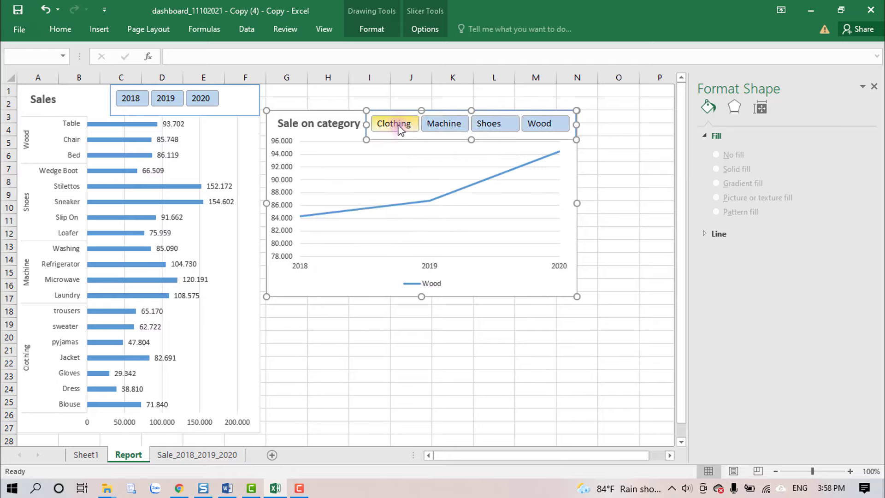
pyautogui.click(617, 219)
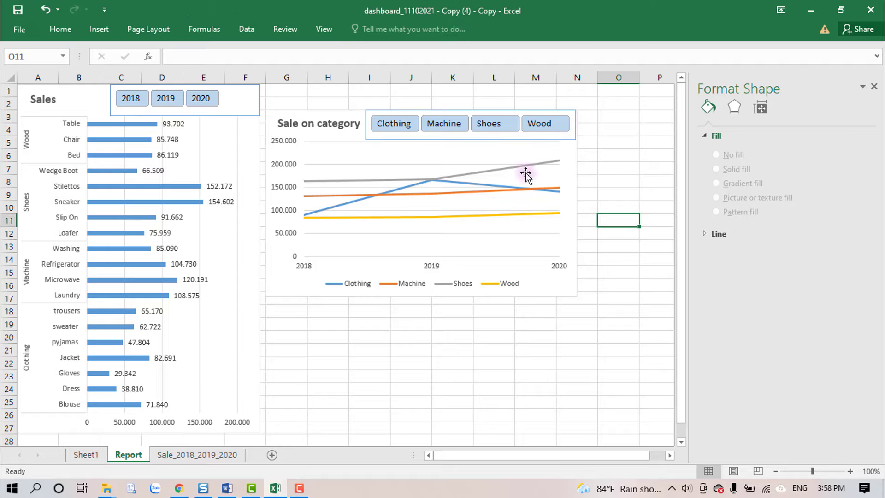
# - Move the Category slicer above the line chart and stretch it to the chart's width, about 4.97 inches
pyautogui.click(479, 140)
pyautogui.moveTo(489, 139); pyautogui.dragTo(389, 110)
pyautogui.moveTo(480, 97); pyautogui.dragTo(575, 91)
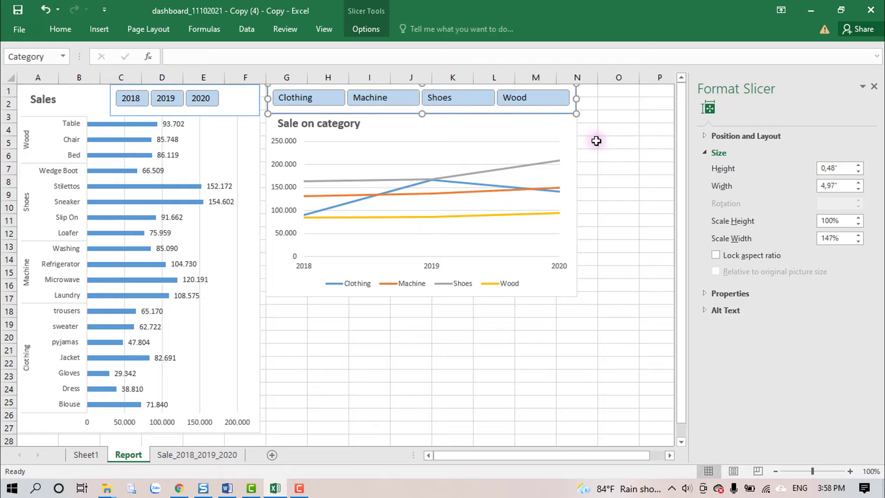
pyautogui.click(601, 142)
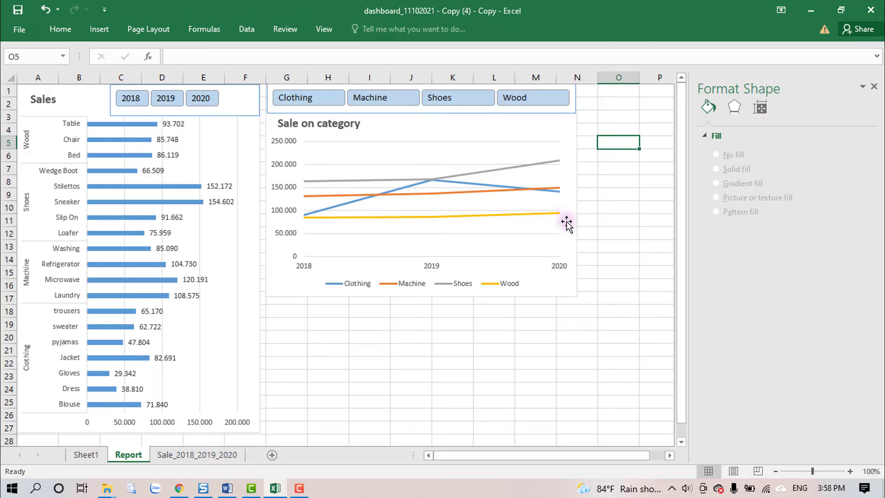
pyautogui.click(410, 335)
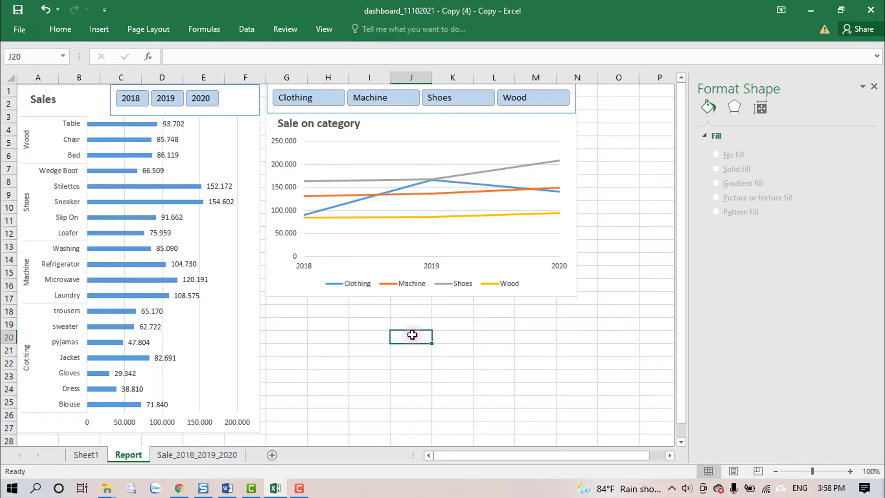
# - Test the Year slicer by filtering to 2018, 2019 and 2020 in turn, and reselect all three years
pyautogui.click(134, 103)
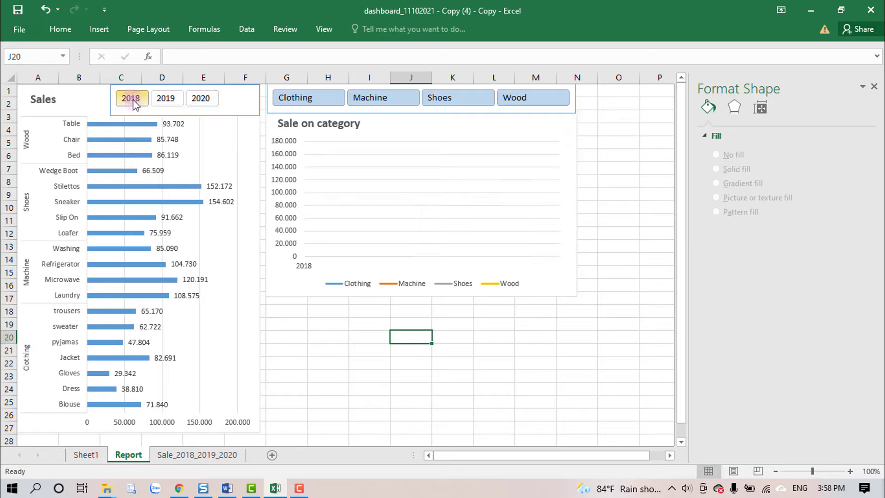
pyautogui.click(167, 98)
pyautogui.click(203, 99)
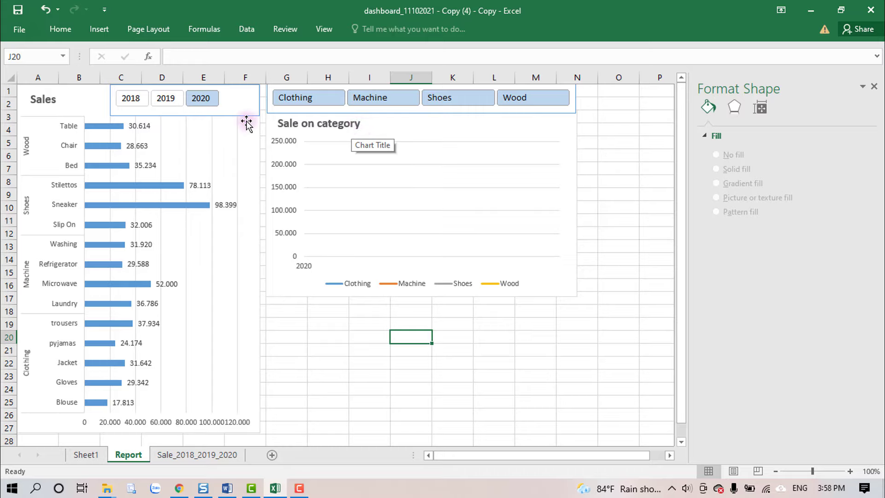
pyautogui.keyDown('shift'); pyautogui.click(130, 103); pyautogui.keyUp('shift')
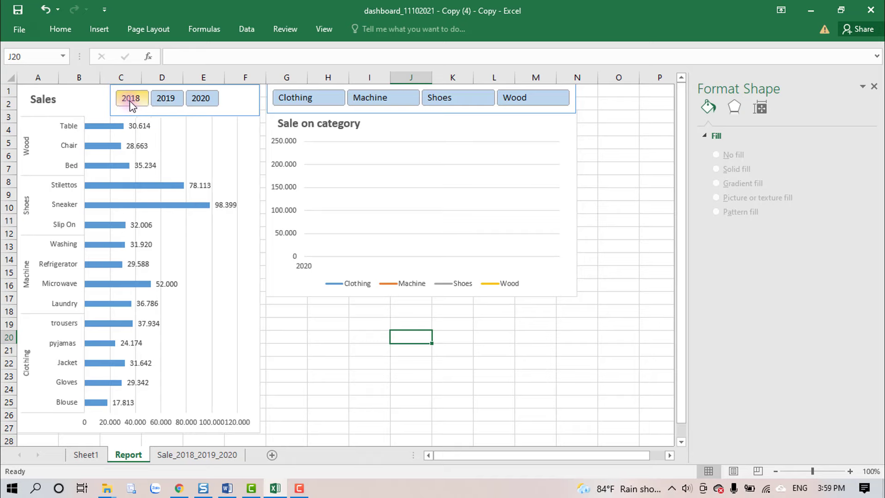
# - Disconnect the Year slicer from PivotTable2, keeping only its connection to PivotTable1
pyautogui.click(226, 114)
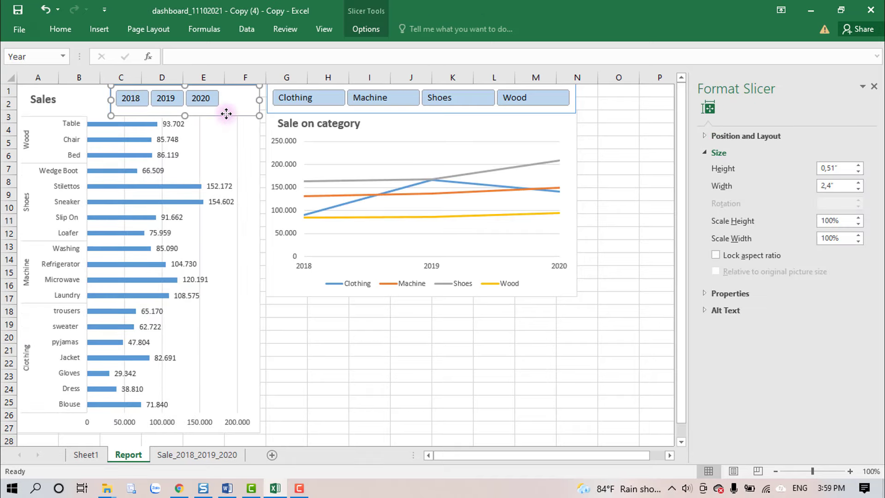
pyautogui.rightClick(227, 113)
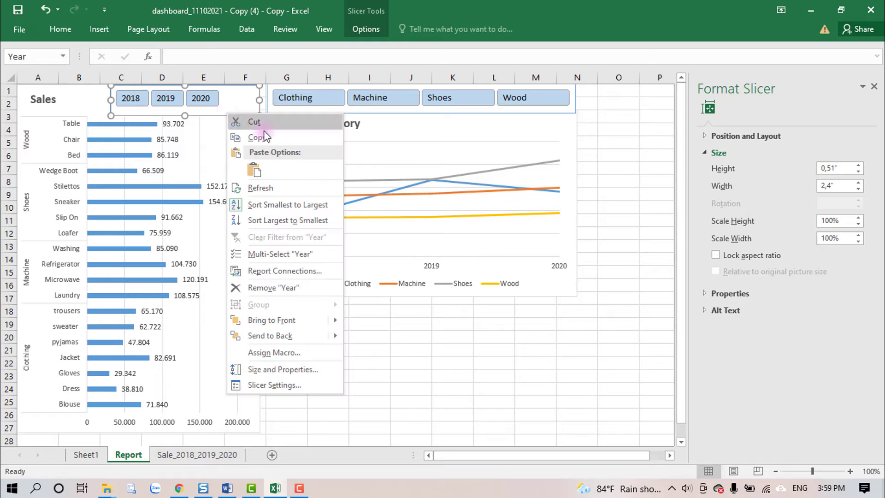
pyautogui.click(281, 272)
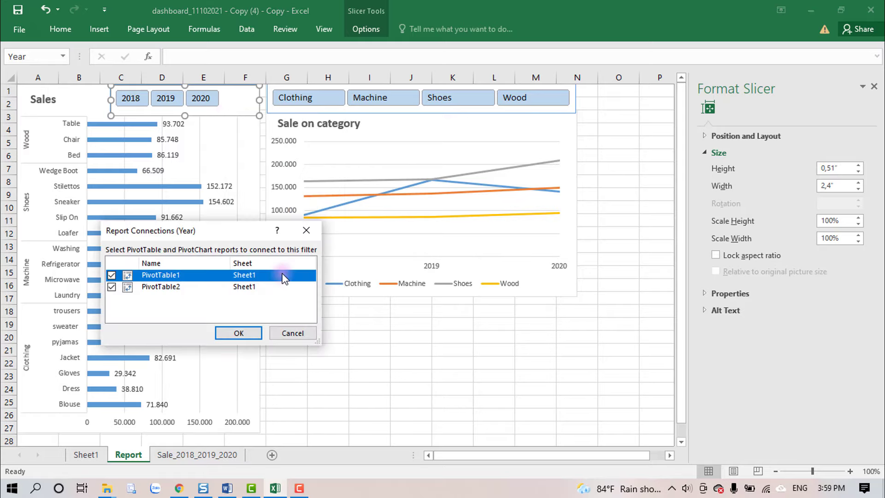
pyautogui.click(112, 288)
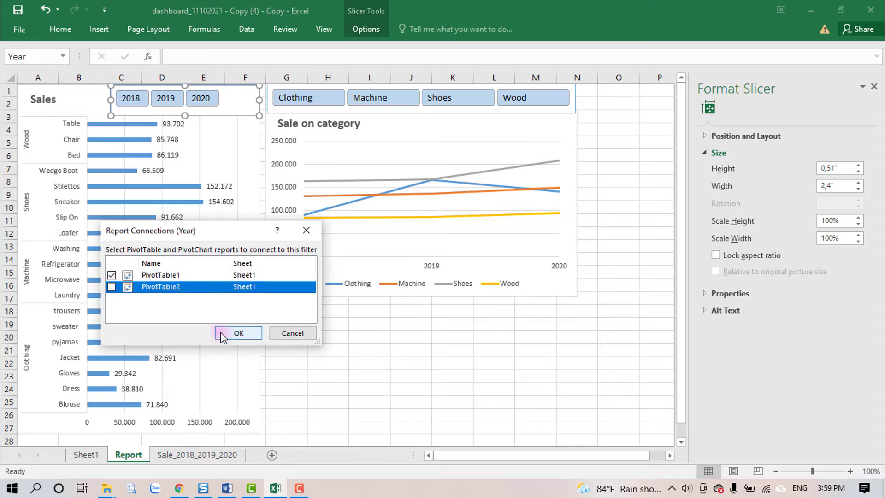
pyautogui.click(239, 332)
# - Test the Year slicer on the bar chart by filtering through single years, and reselect all three years
pyautogui.click(85, 104)
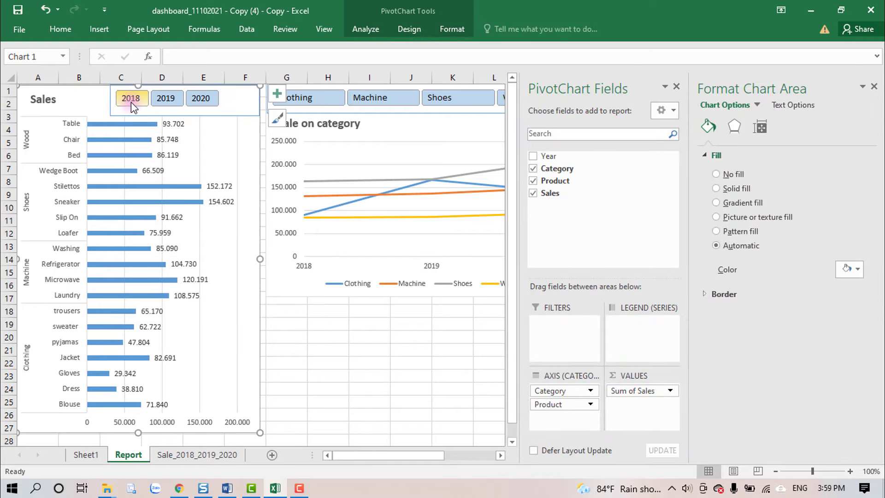
pyautogui.click(166, 102)
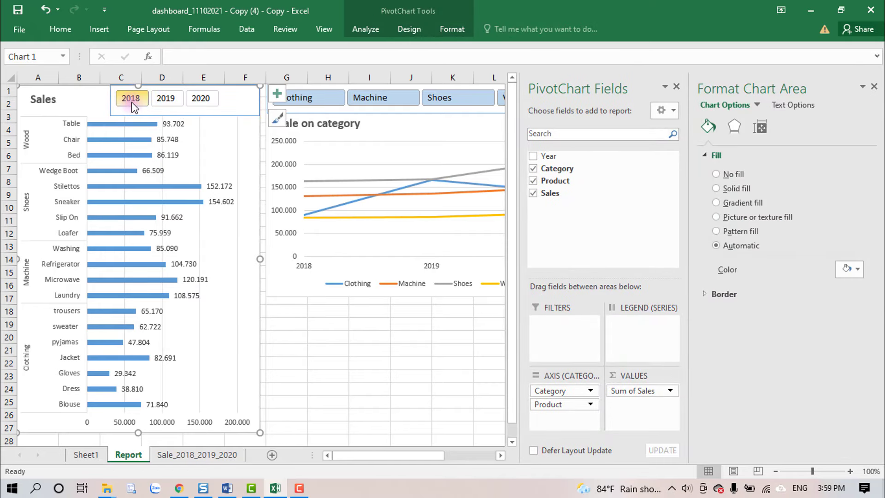
pyautogui.click(169, 103)
pyautogui.click(200, 101)
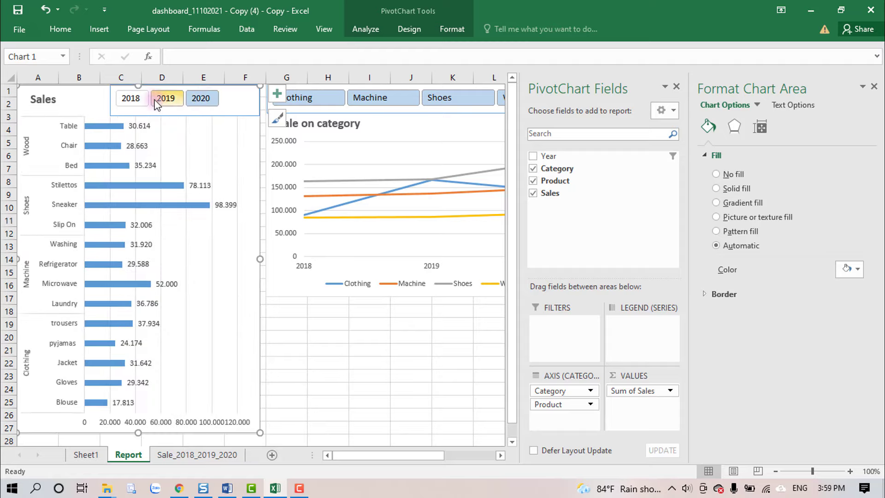
pyautogui.keyDown('shift'); pyautogui.click(139, 101); pyautogui.keyUp('shift')
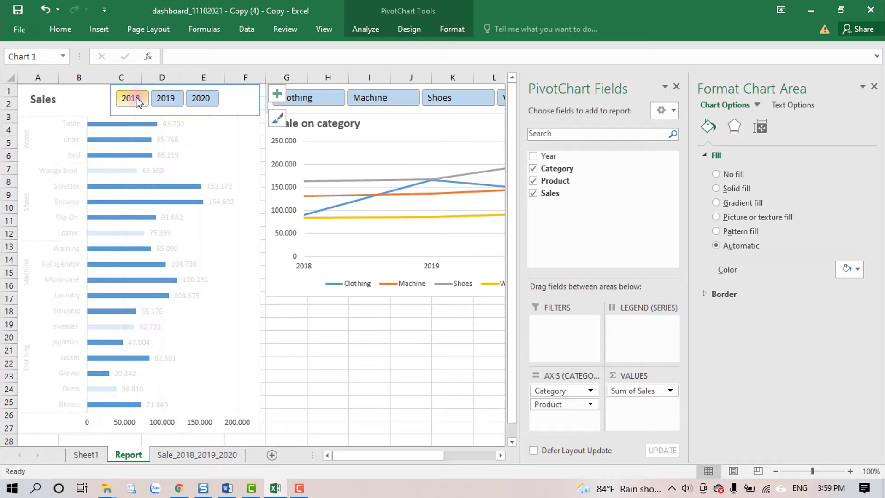
pyautogui.click(362, 348)
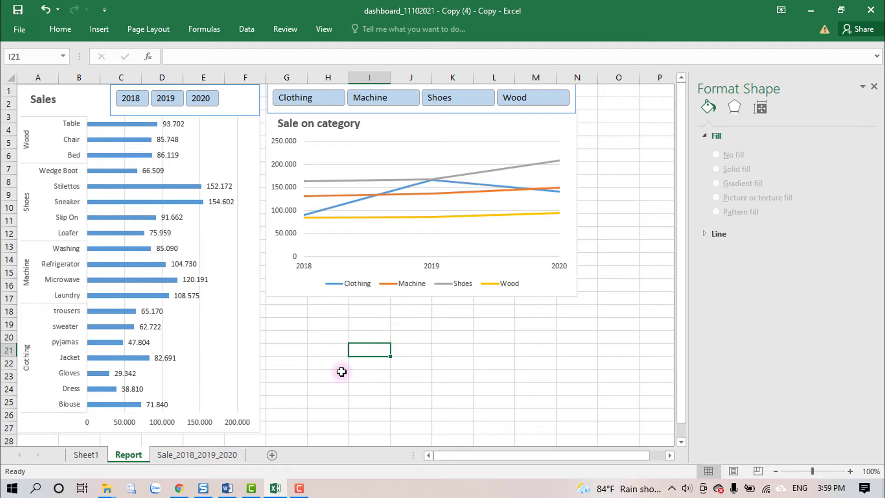
# - Copy the year-by-category PivotTable in D1:I6 of Sheet1 and paste it at cell D9
pyautogui.click(91, 457)
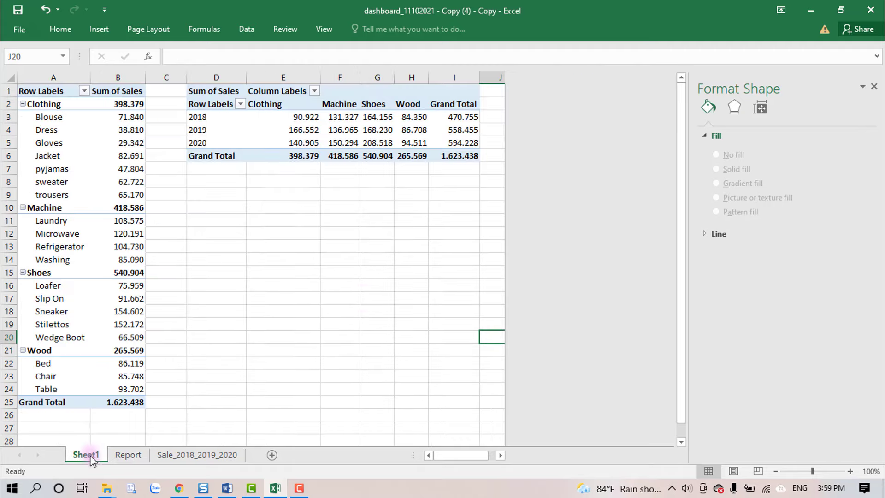
pyautogui.click(288, 283)
pyautogui.click(208, 92)
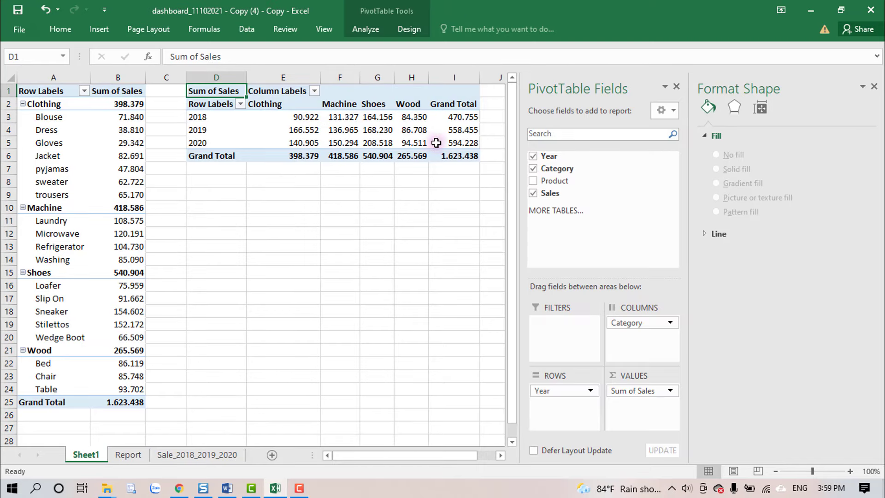
pyautogui.keyDown('shift'); pyautogui.click(458, 156); pyautogui.keyUp('shift')
pyautogui.hotkey('ctrl', 'c')
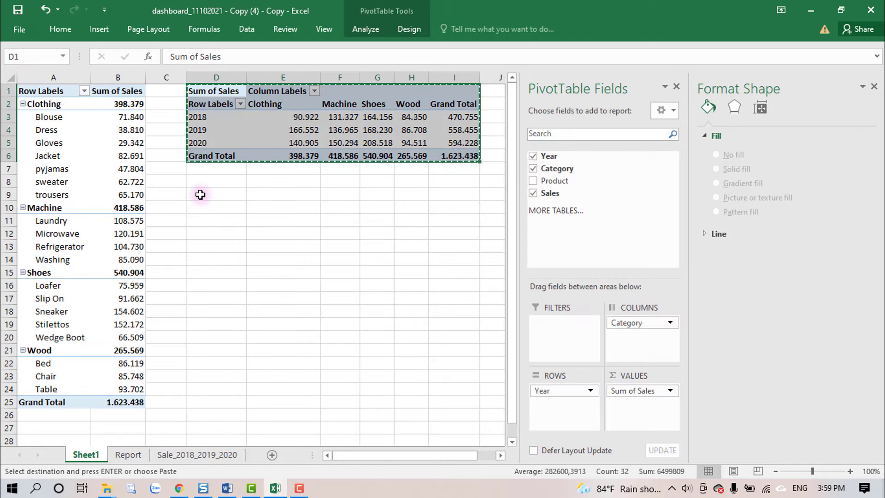
pyautogui.click(201, 195)
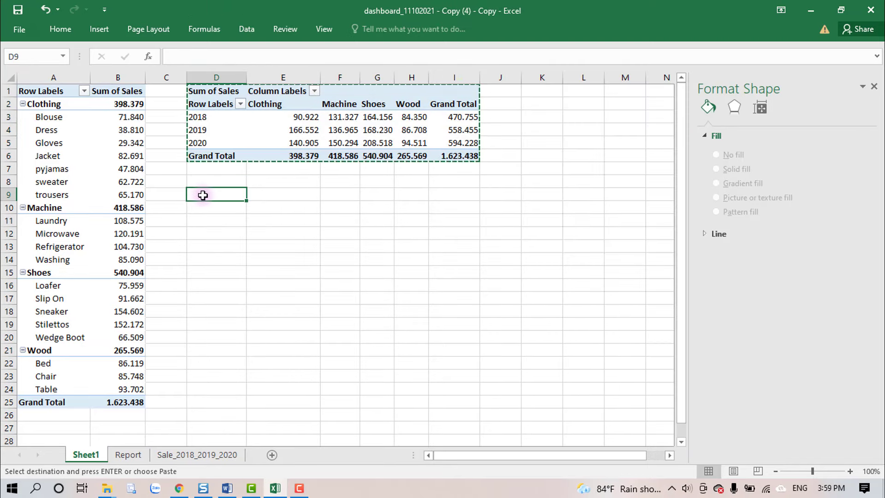
pyautogui.hotkey('ctrl', 'v')
# - Show the copied PivotTable's sales values as % Difference From, with base field Year and base item (previous)
pyautogui.click(295, 220)
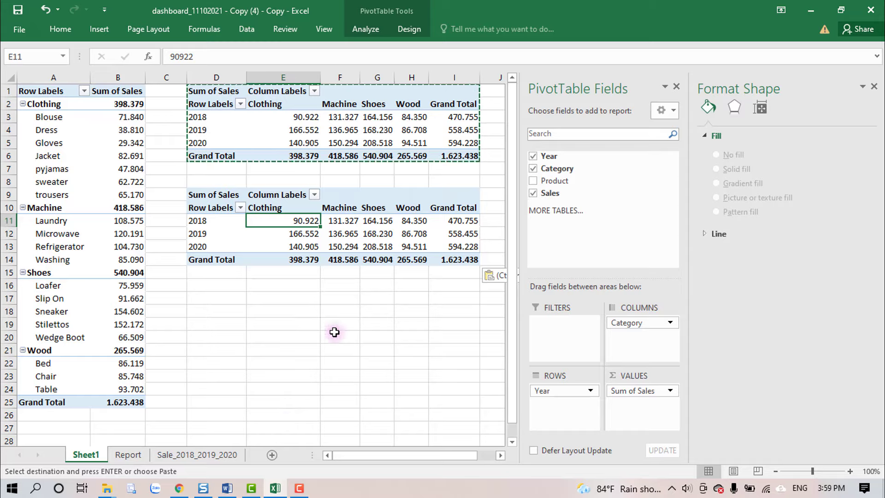
pyautogui.rightClick(298, 222)
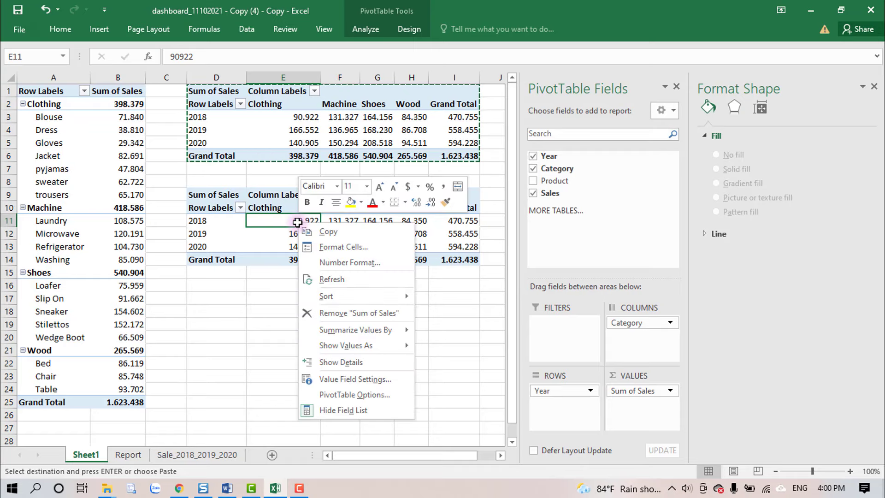
pyautogui.moveTo(369, 345)
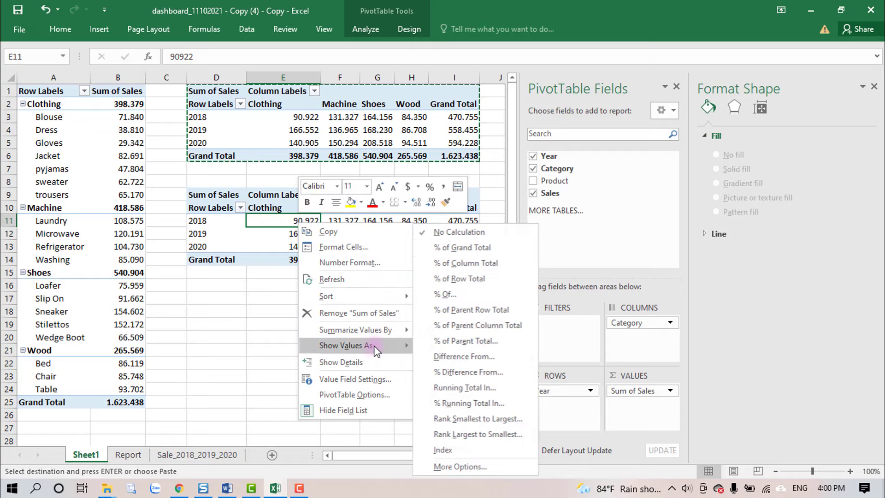
pyautogui.click(461, 372)
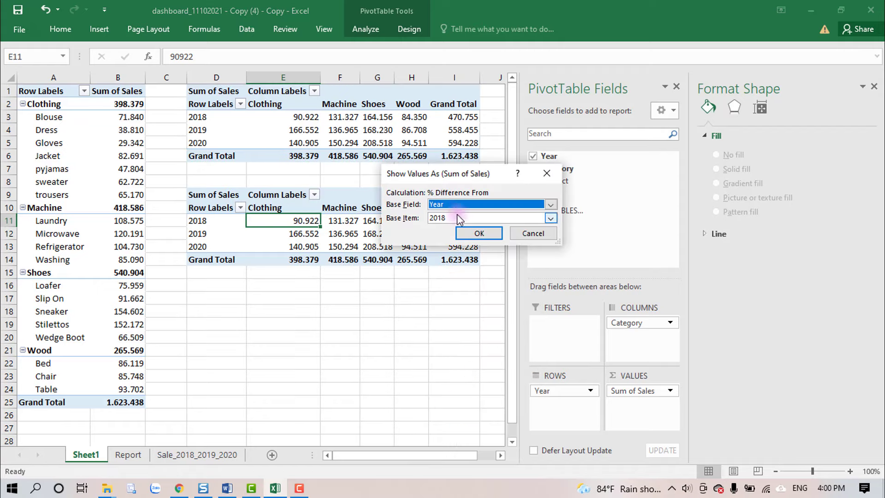
pyautogui.click(445, 218)
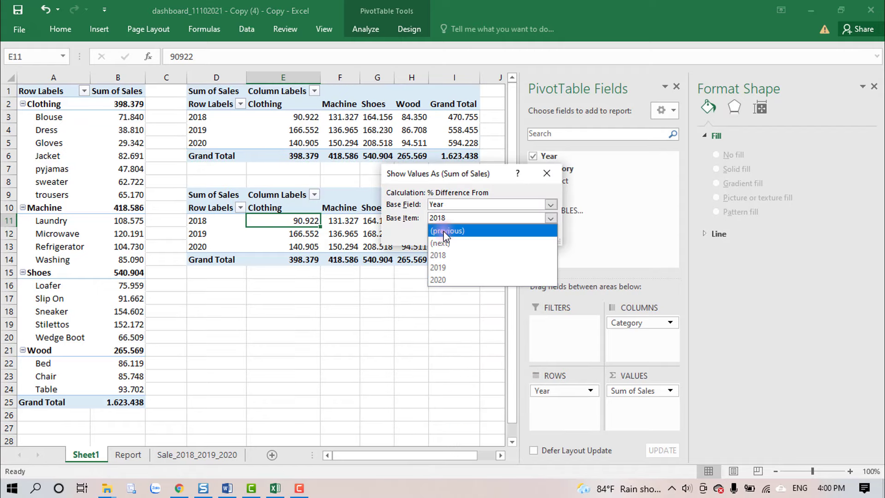
pyautogui.click(443, 231)
pyautogui.click(507, 233)
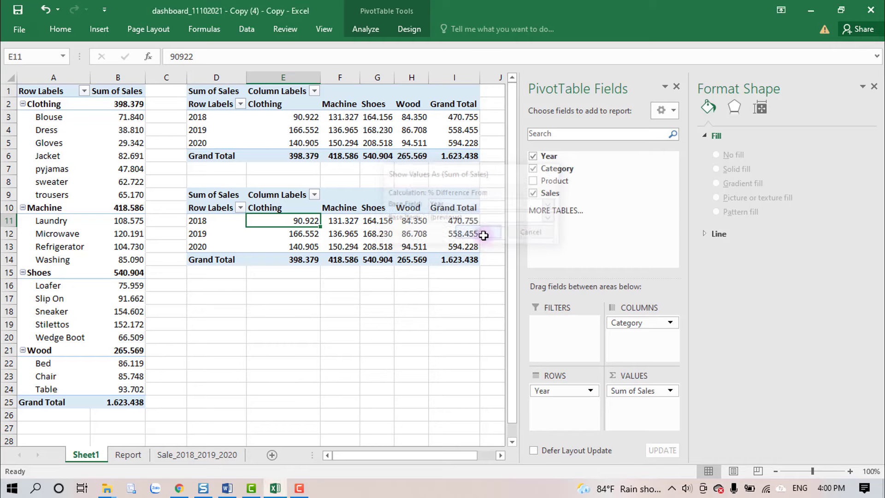
# - Set the number format of the copied PivotTable's Sum of Sales field to Percentage with 0 decimal places
pyautogui.click(295, 241)
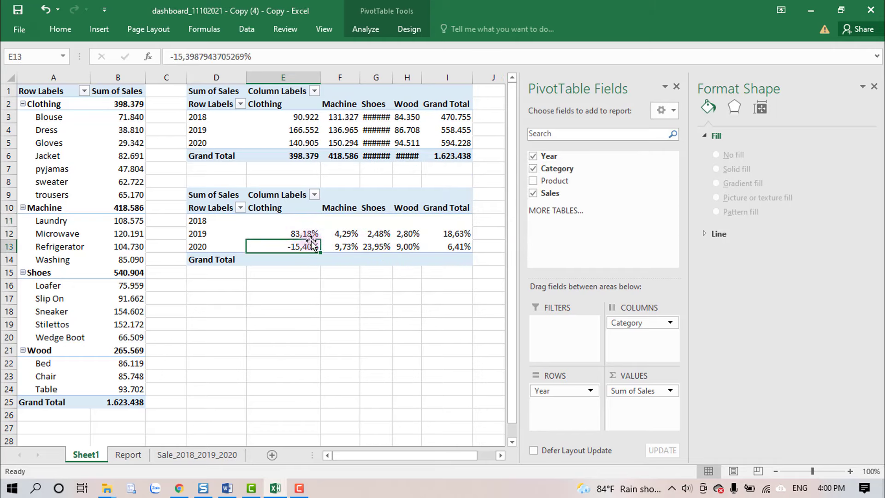
pyautogui.click(297, 234)
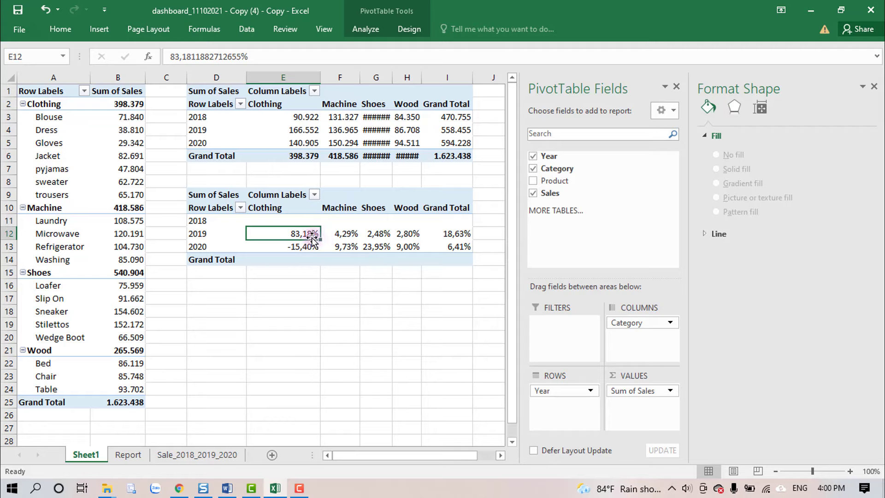
pyautogui.moveTo(301, 234)
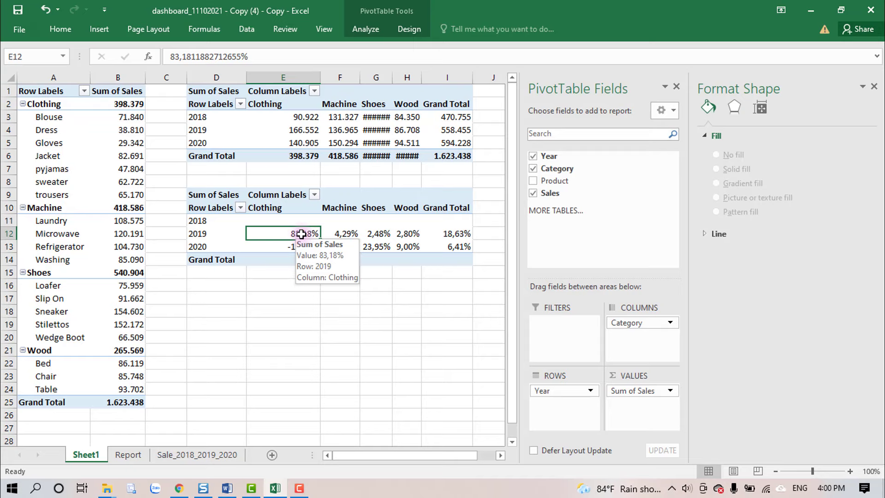
pyautogui.rightClick(302, 234)
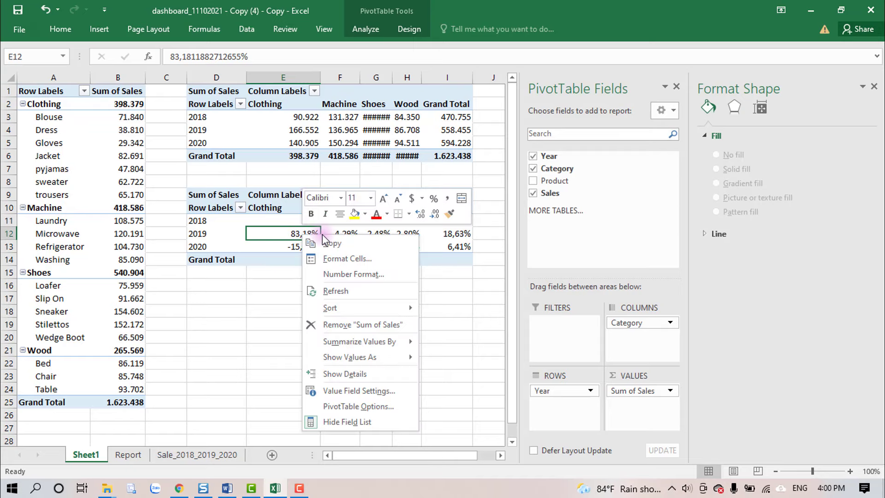
pyautogui.click(368, 392)
pyautogui.click(297, 461)
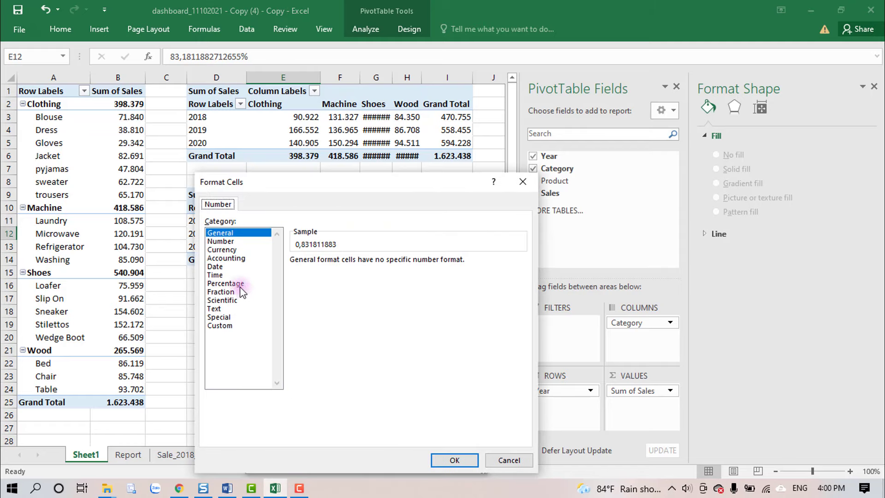
pyautogui.click(240, 283)
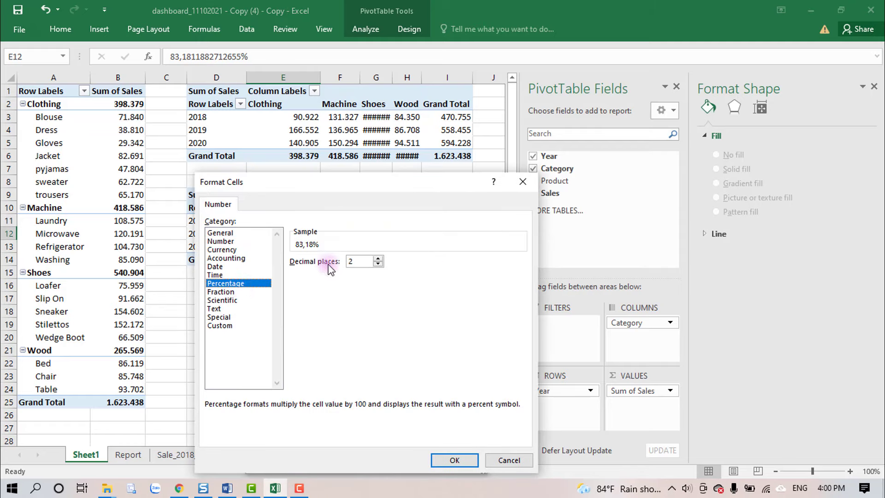
pyautogui.click(378, 264)
pyautogui.click(378, 265)
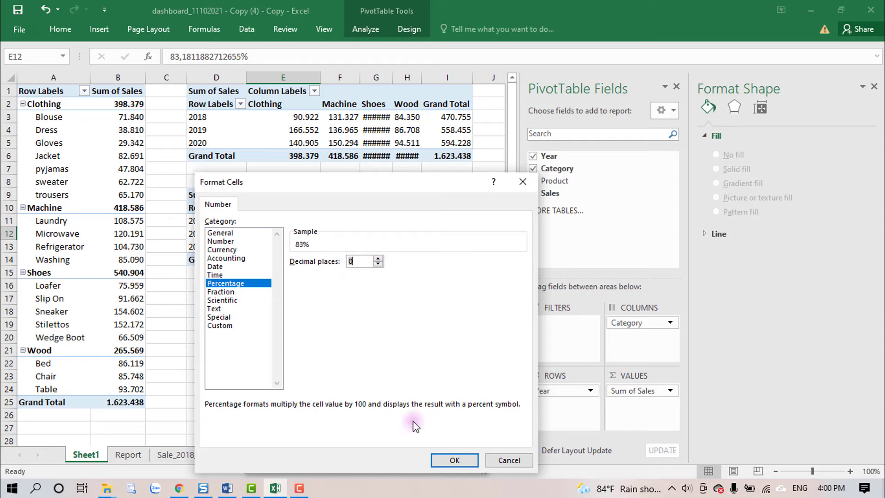
pyautogui.click(453, 460)
pyautogui.click(410, 458)
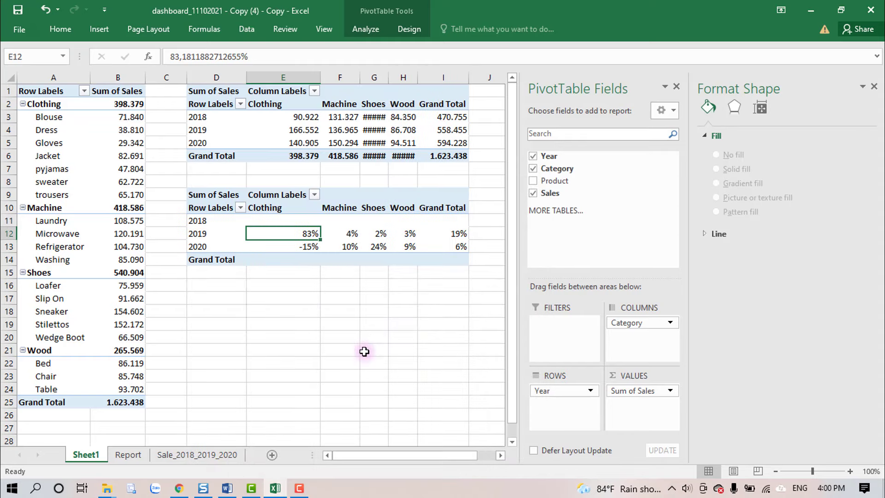
pyautogui.click(364, 352)
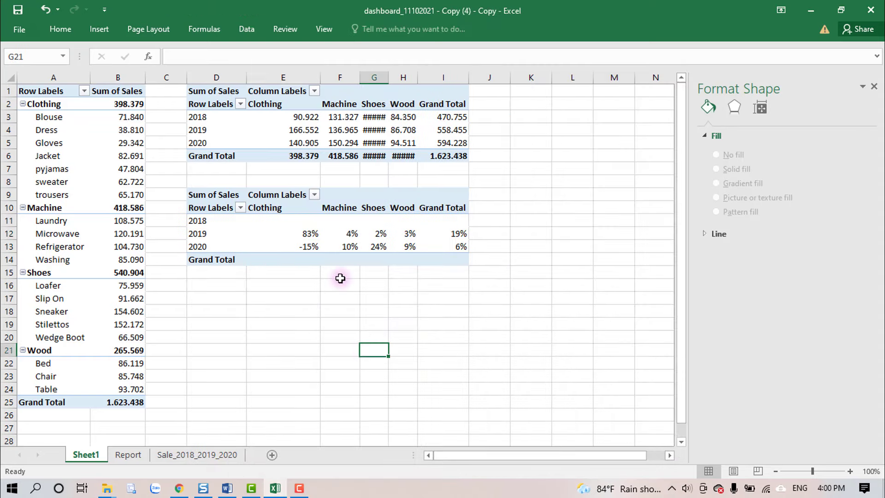
# - Insert a Clustered Column PivotChart from the percentage-difference PivotTable and move it down over the lower part of that table
pyautogui.click(373, 234)
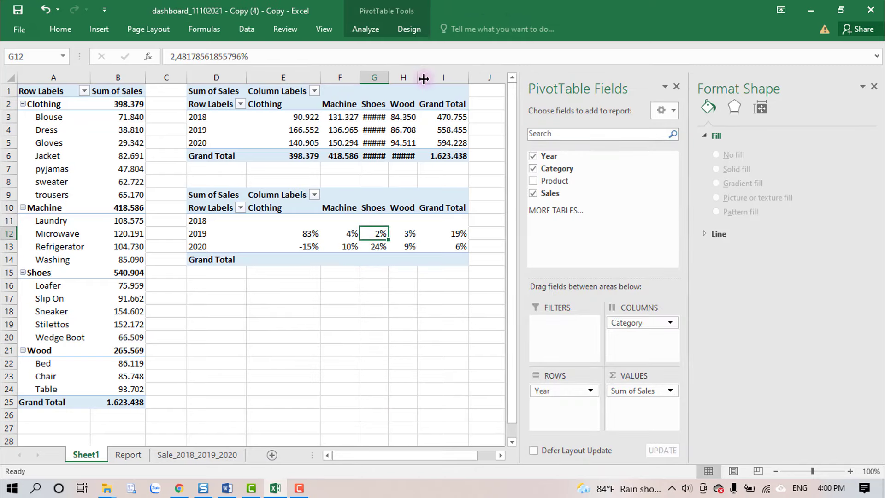
pyautogui.click(369, 30)
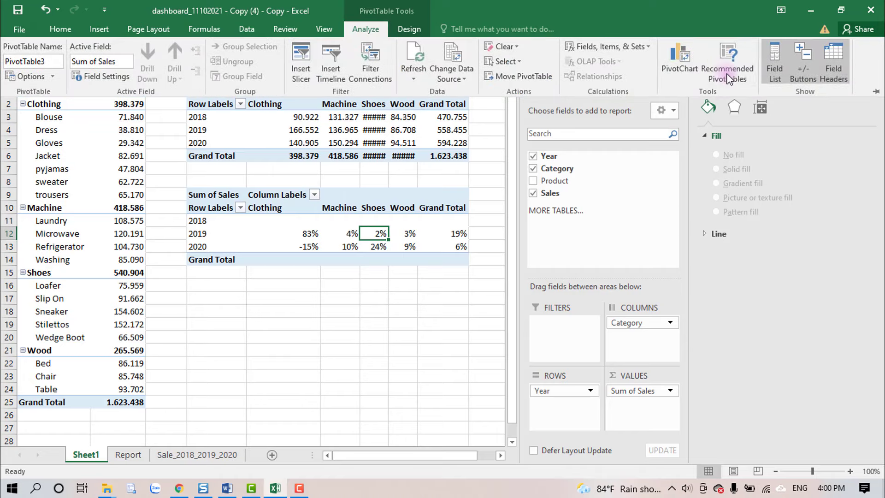
pyautogui.click(689, 60)
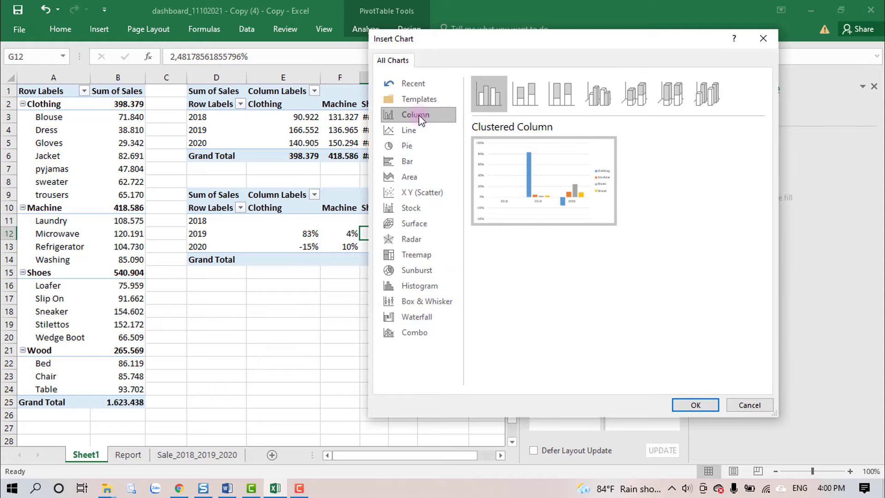
pyautogui.click(695, 406)
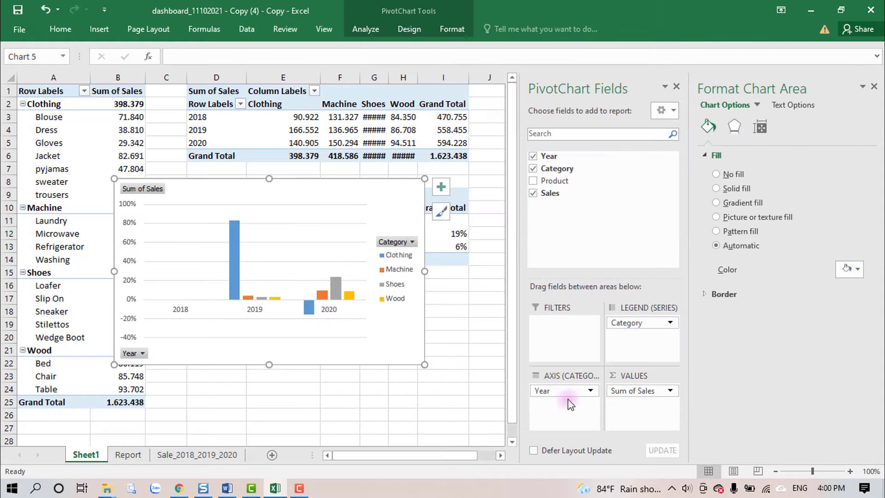
pyautogui.moveTo(331, 189); pyautogui.dragTo(391, 255)
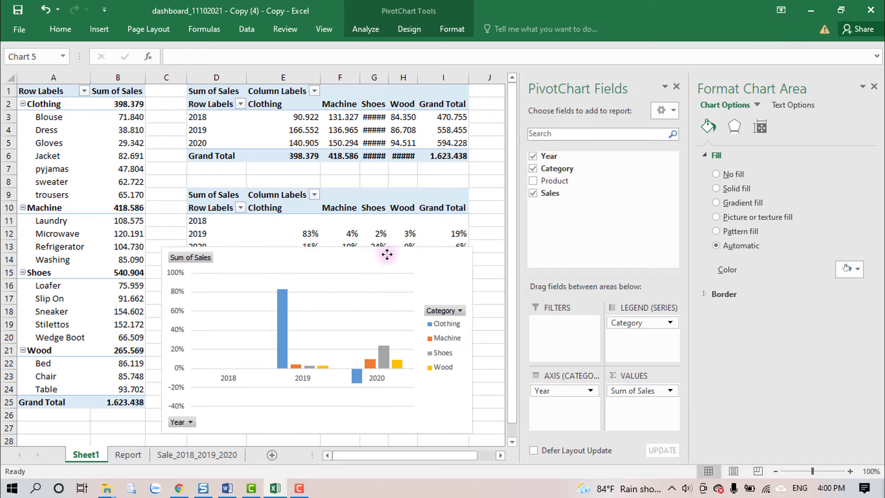
# - Hide all field buttons on the new column chart and go to the Report sheet
pyautogui.rightClick(200, 255)
pyautogui.click(275, 401)
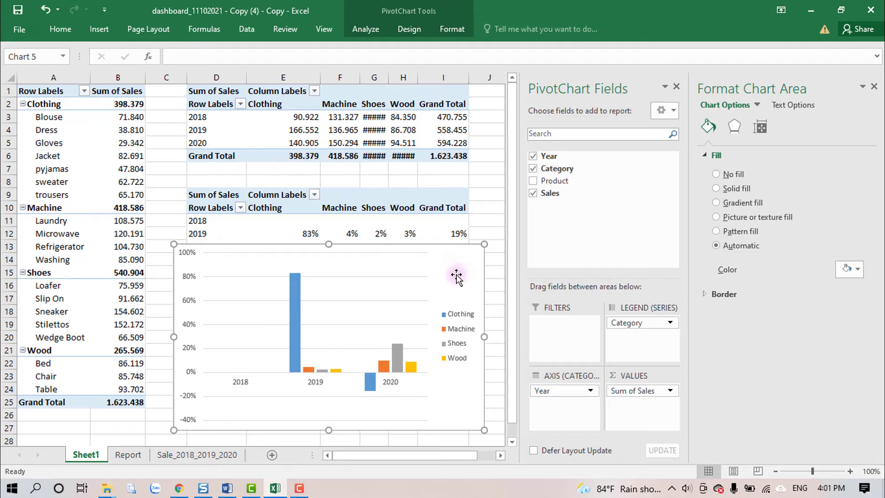
pyautogui.press('Escape')
pyautogui.click(129, 454)
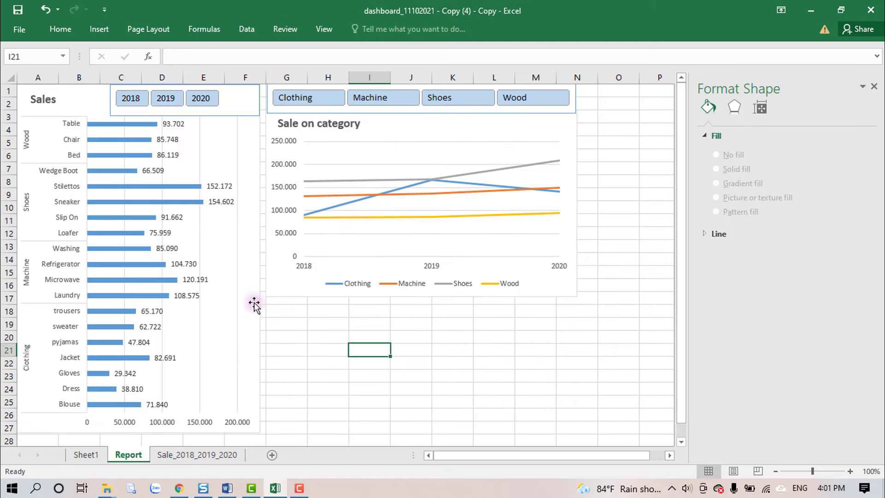
# - Paste the growth column chart at cell G18 and shorten the line chart above it to end near the top of row 15
pyautogui.click(281, 307)
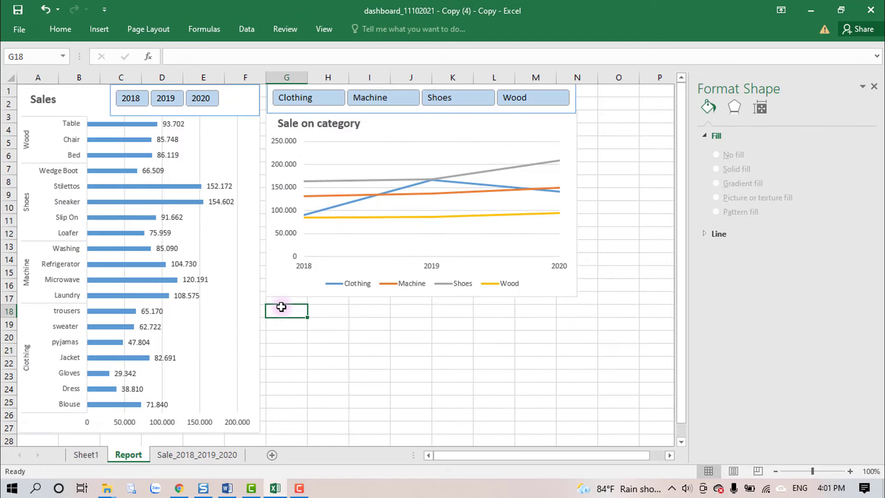
pyautogui.hotkey('ctrl', 'v')
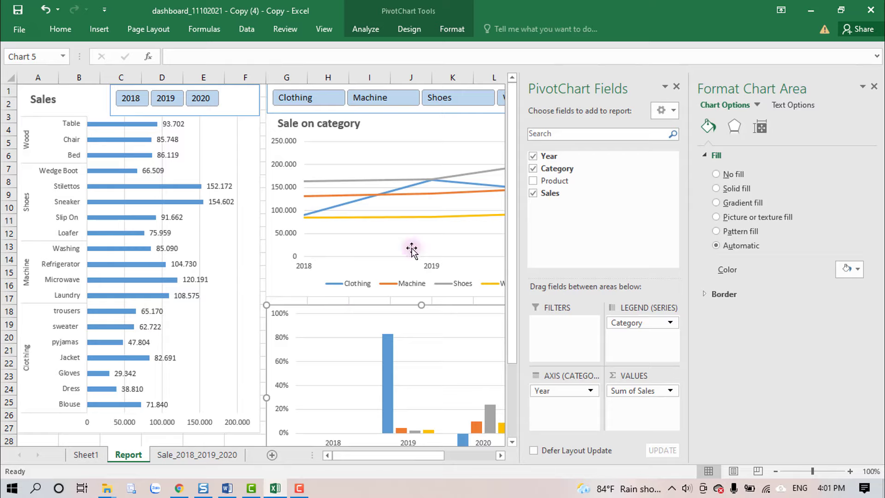
pyautogui.click(286, 288)
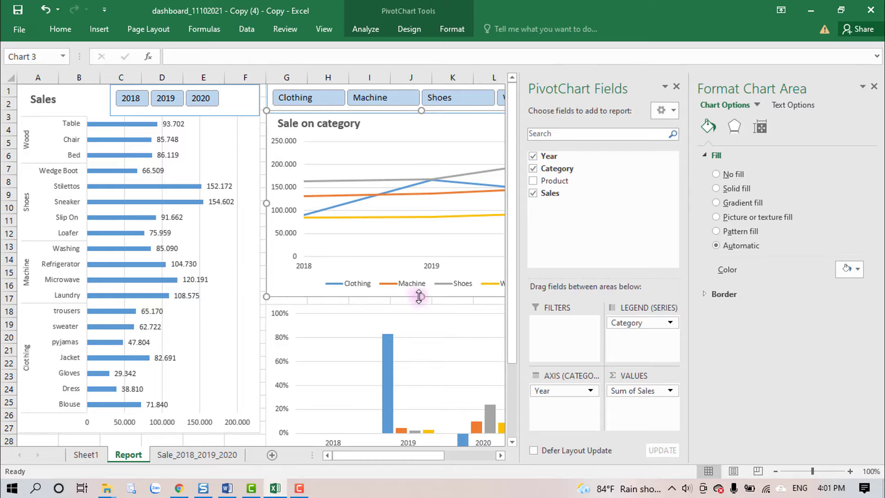
pyautogui.moveTo(421, 293); pyautogui.dragTo(419, 269)
# - Move the column chart up directly beneath the line chart and shorten it to end at row 27, level with the bar chart
pyautogui.click(403, 312)
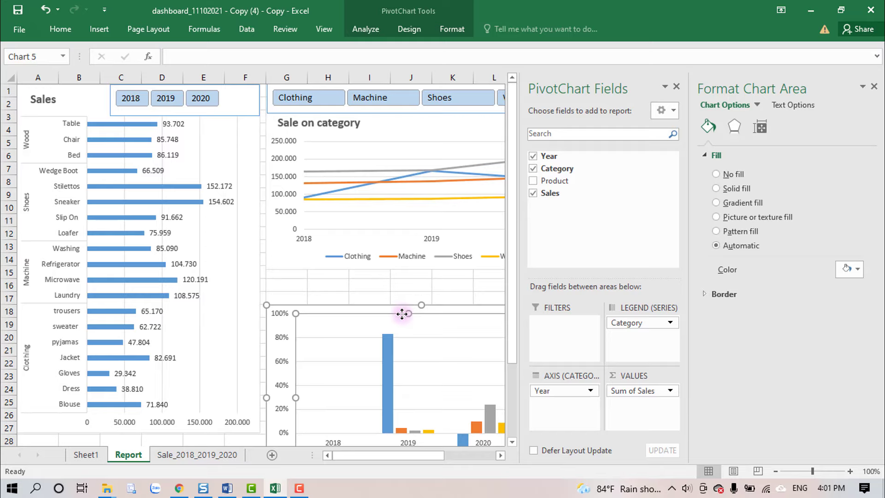
pyautogui.click(385, 286)
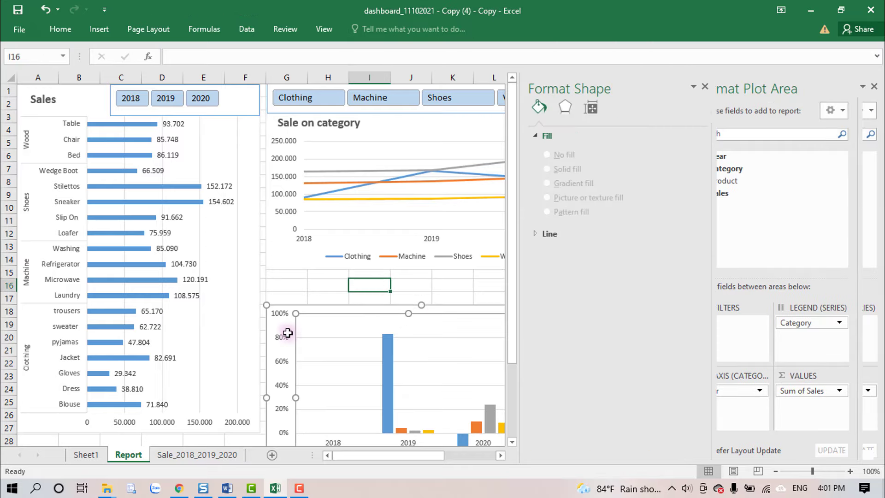
pyautogui.click(276, 331)
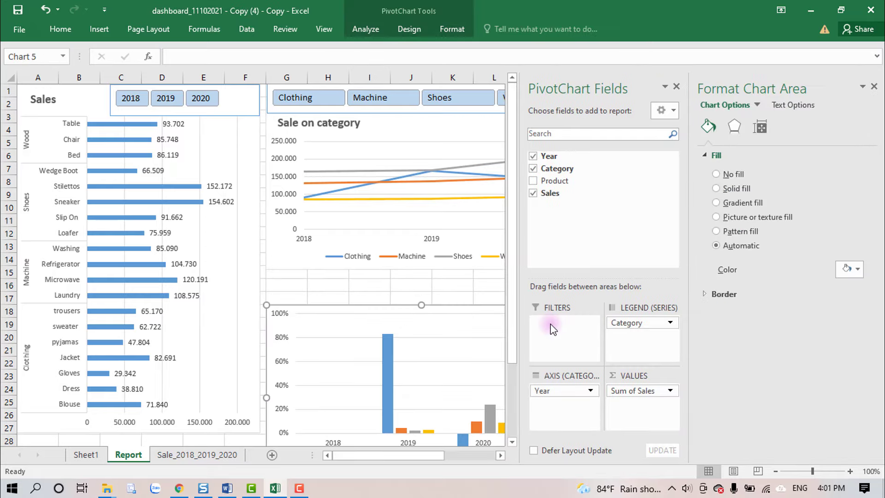
pyautogui.click(676, 86)
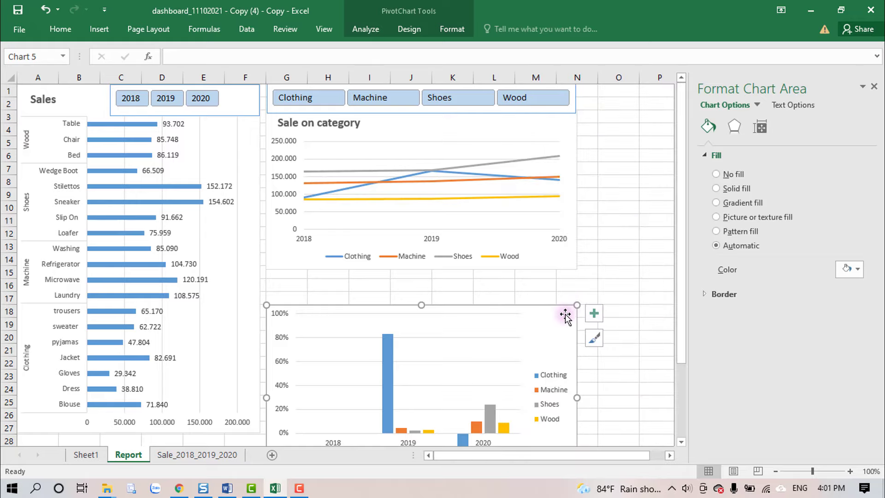
pyautogui.moveTo(561, 306); pyautogui.dragTo(560, 269)
pyautogui.scroll(-5, 607, 351)
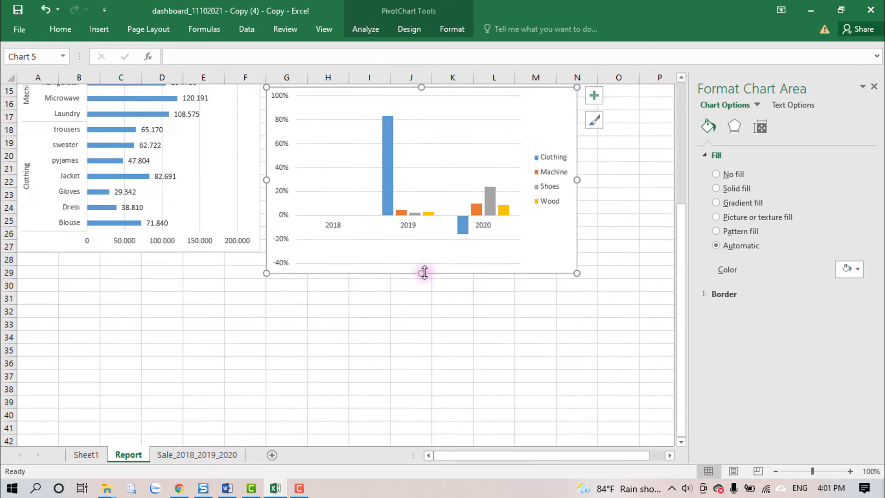
pyautogui.moveTo(422, 269); pyautogui.dragTo(421, 251)
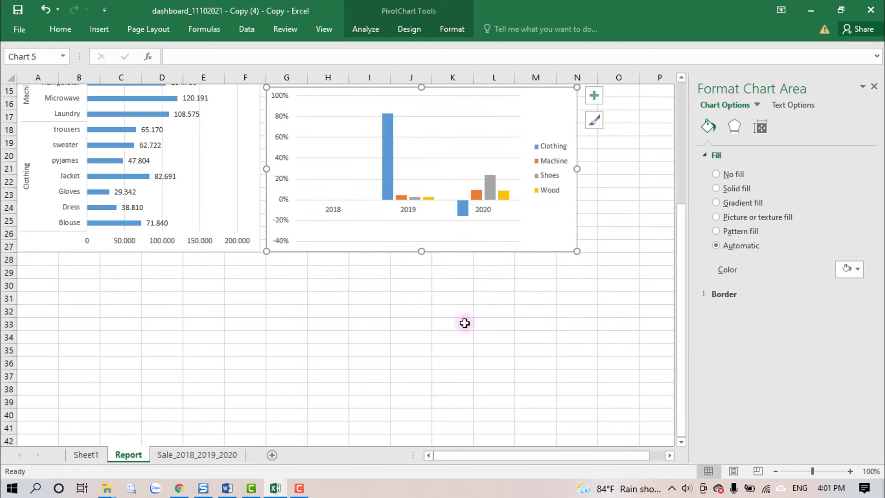
pyautogui.scroll(5, 492, 340)
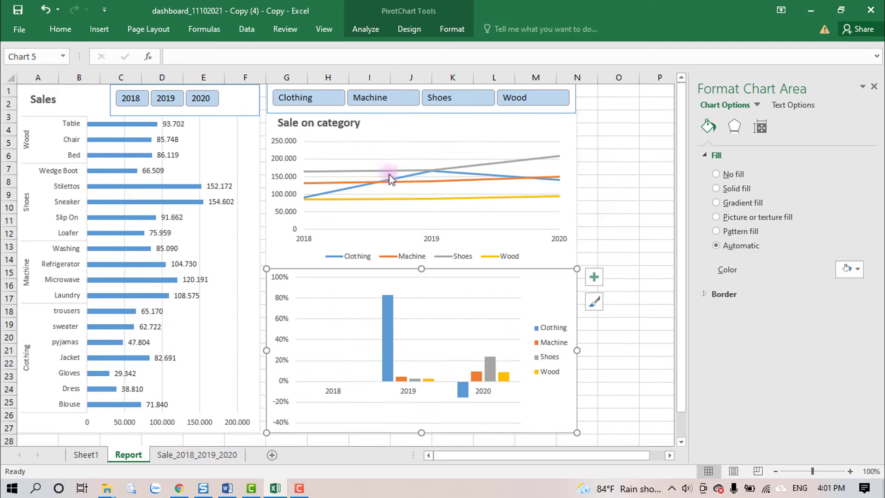
# - Test the Category slicer on Clothing, Machine, Shoes and Wood one at a time, and reselect all four categories
pyautogui.click(312, 99)
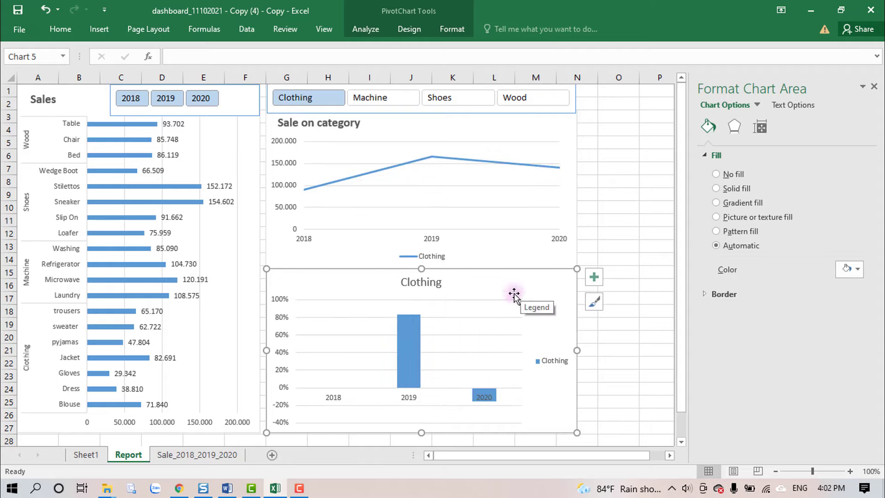
pyautogui.click(394, 102)
pyautogui.click(487, 97)
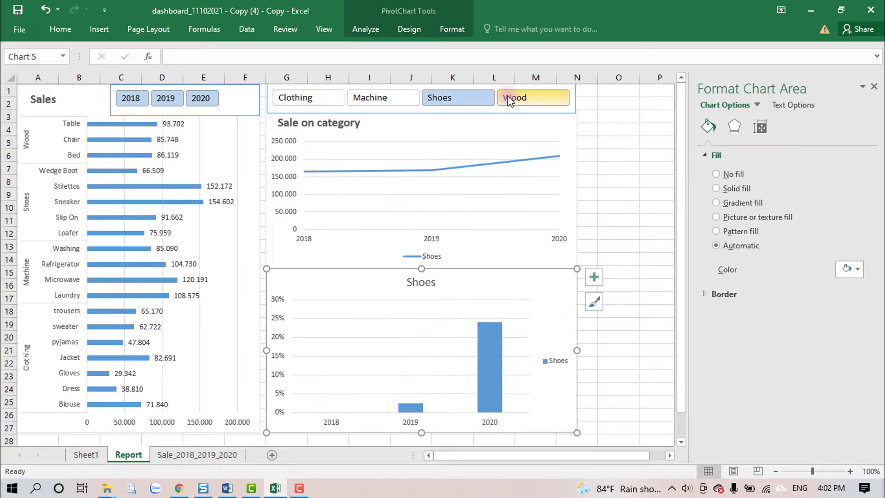
pyautogui.click(508, 96)
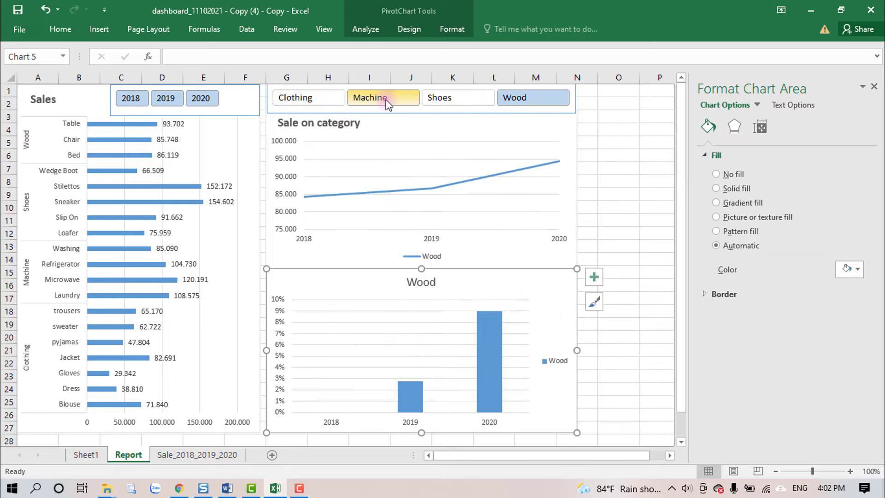
pyautogui.click(324, 100)
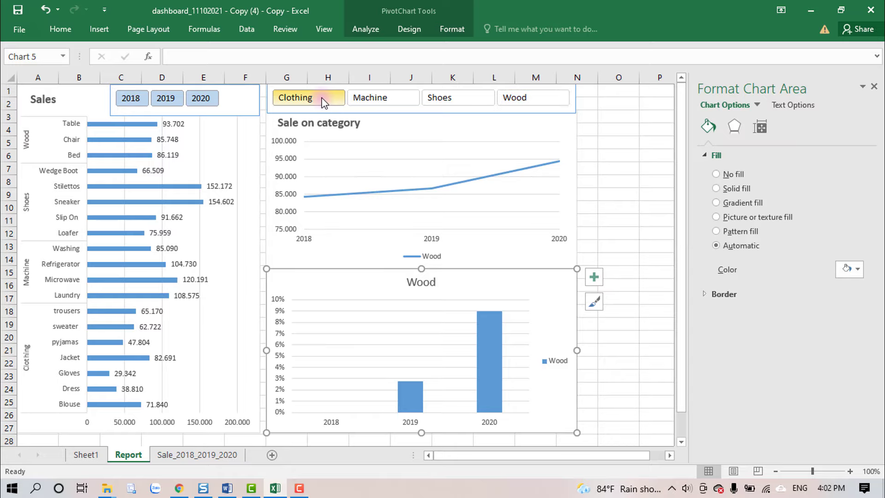
pyautogui.keyDown('ctrl'); pyautogui.click(371, 101); pyautogui.keyUp('ctrl')
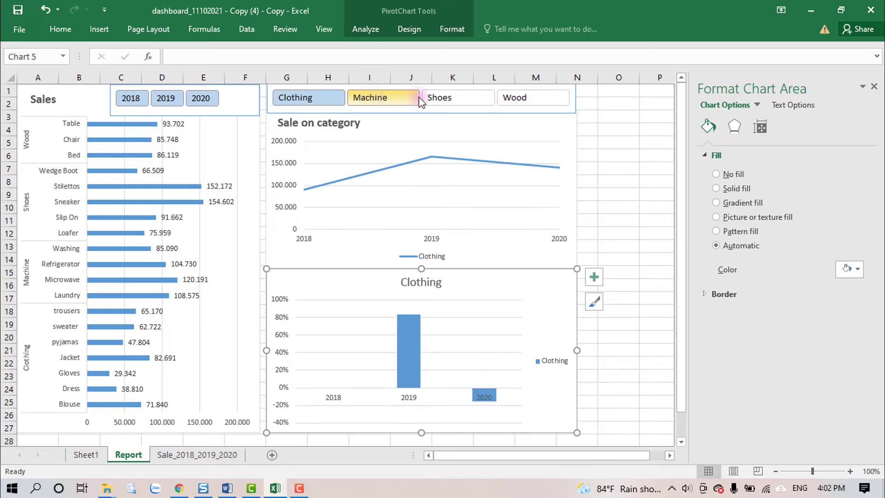
pyautogui.keyDown('ctrl'); pyautogui.click(452, 101); pyautogui.keyUp('ctrl')
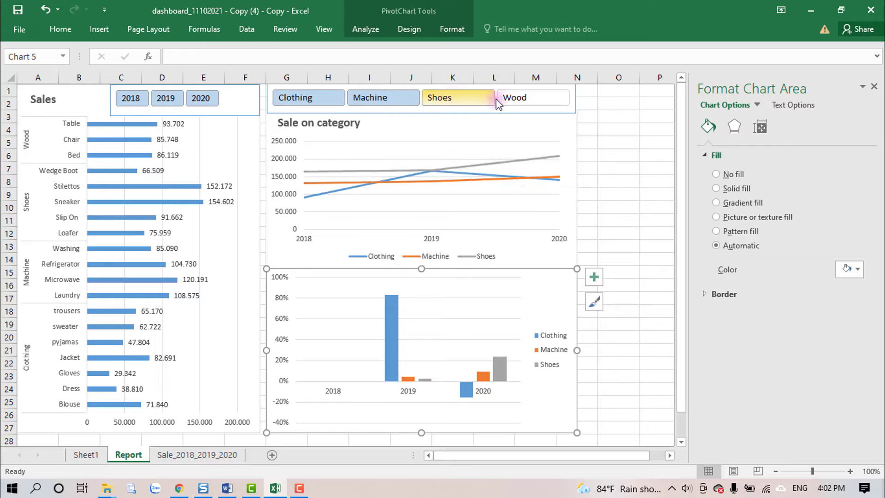
pyautogui.keyDown('ctrl'); pyautogui.click(519, 99); pyautogui.keyUp('ctrl')
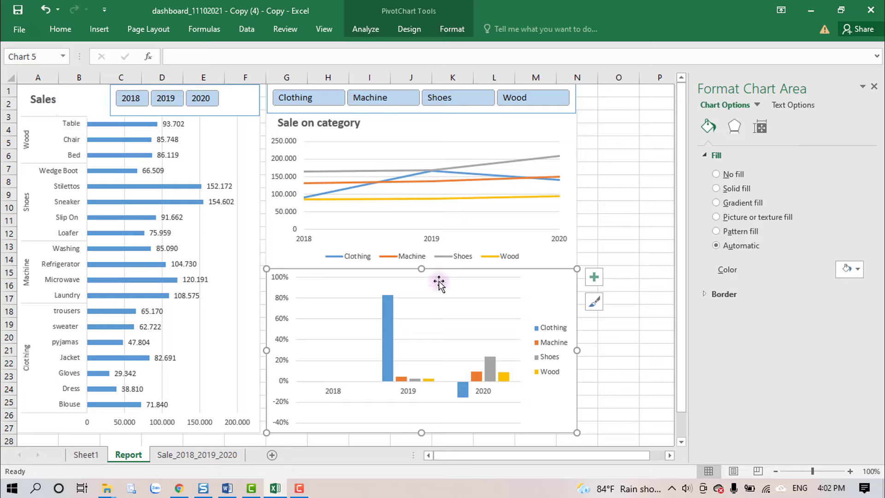
# - Switch the Year slicer through 2018 and 2019, leave the bar chart filtered to 2020, and deselect the column chart
pyautogui.click(130, 98)
pyautogui.click(165, 97)
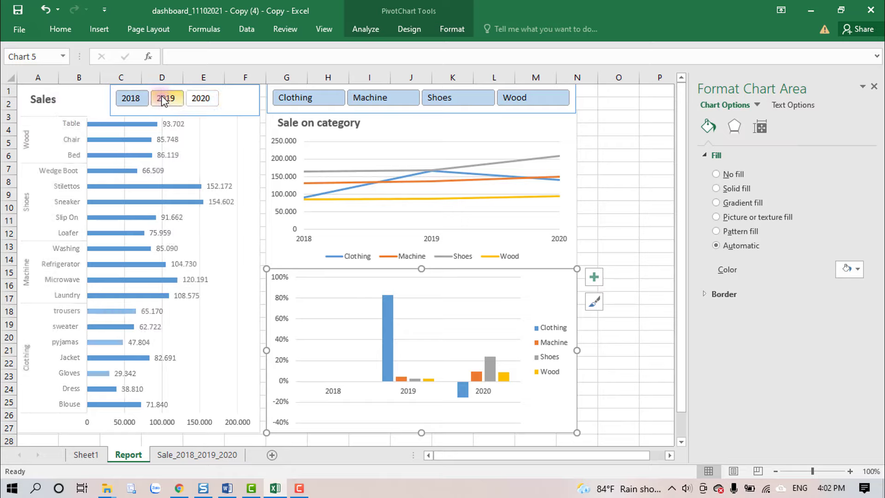
pyautogui.click(201, 99)
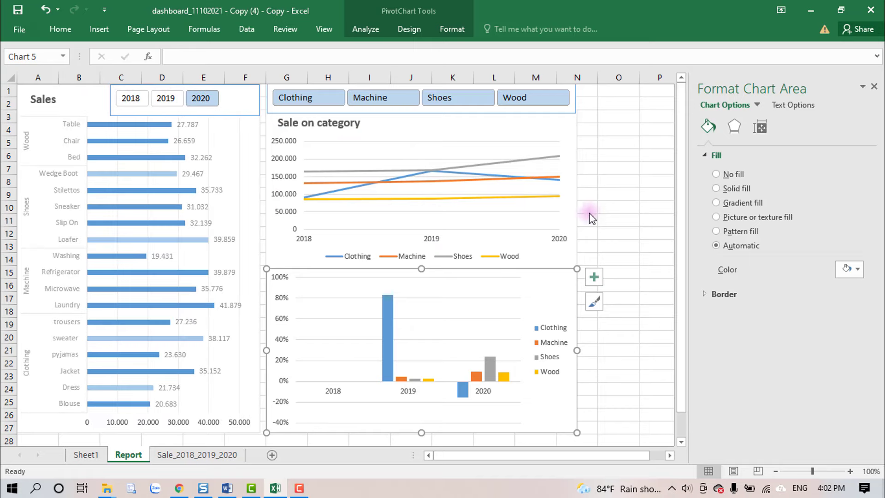
pyautogui.click(616, 216)
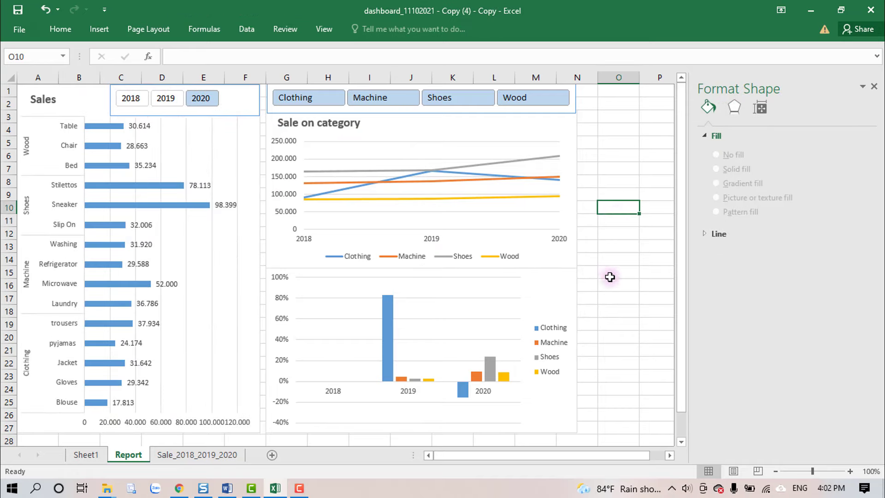